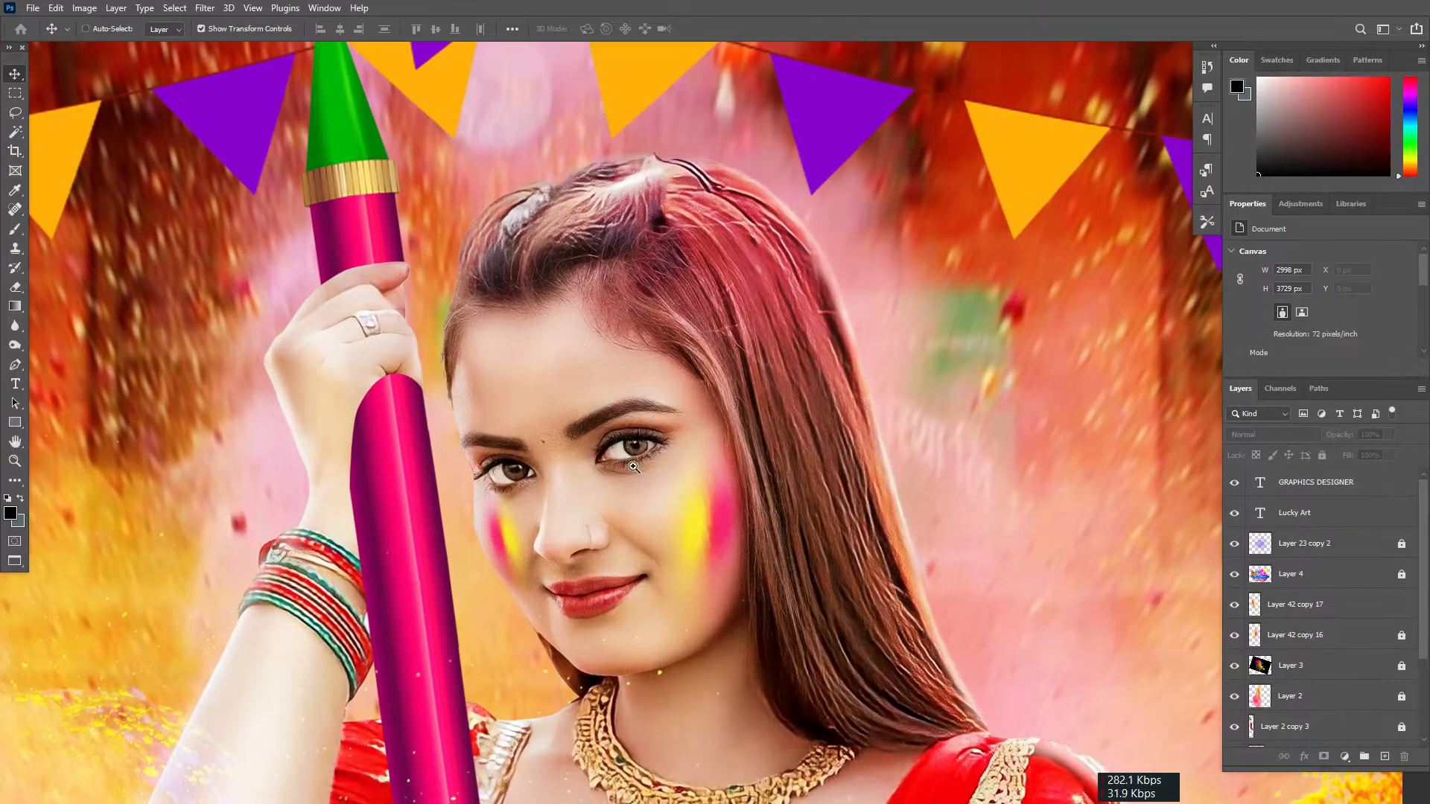
- Examine the finished Holi composite up close, from the face and water gun to the waist, color pots and logo
{"action": "left_click", "coordinate": [633, 458], "text": "ctrl"}
{"action": "left_click_drag", "start_coordinate": [679, 514], "coordinate": [699, 446]}
{"action": "left_click", "coordinate": [700, 447], "text": "alt"}
{"action": "left_click", "coordinate": [700, 447], "text": "alt"}
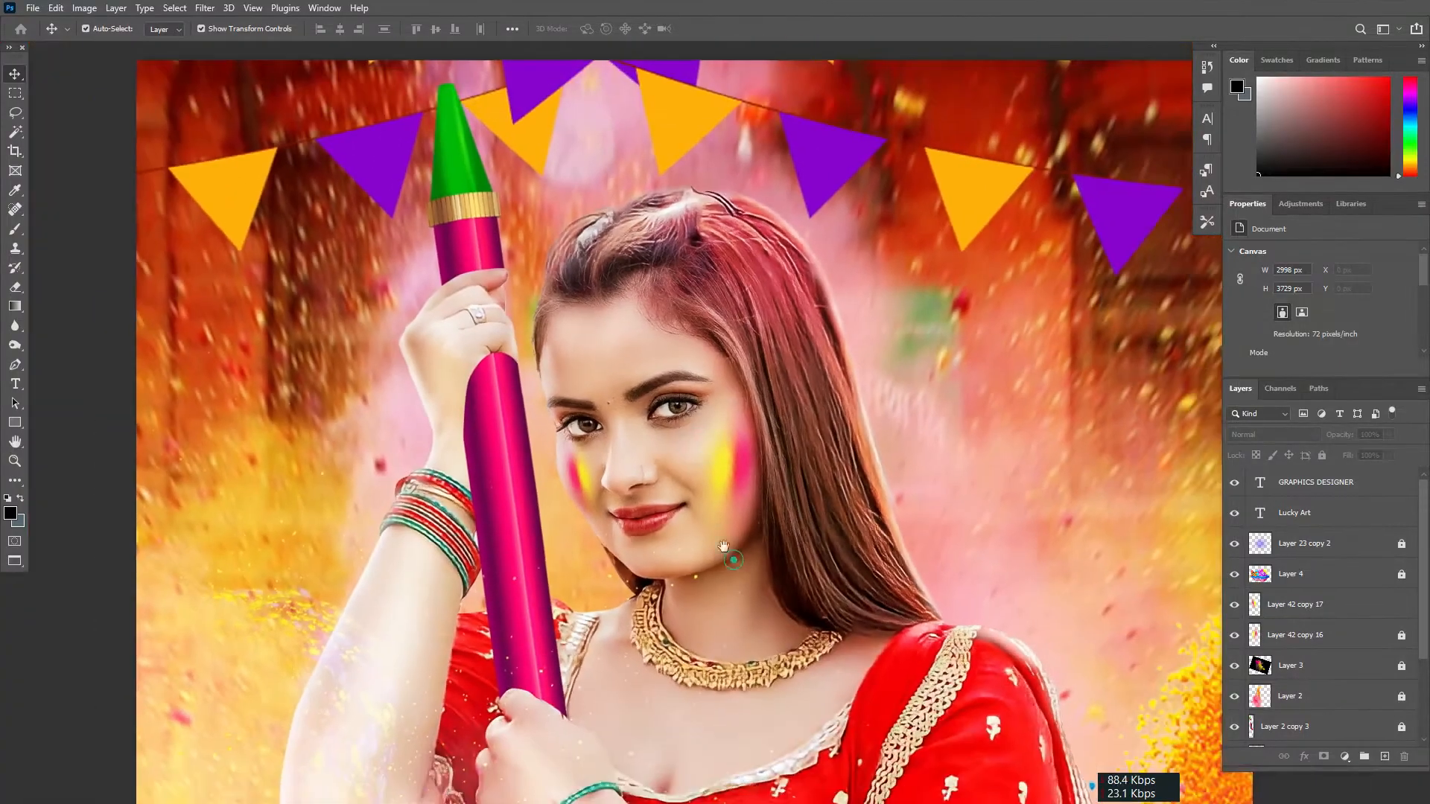
{"action": "left_click_drag", "start_coordinate": [726, 549], "coordinate": [532, 205]}
{"action": "left_click_drag", "start_coordinate": [638, 506], "coordinate": [730, 152]}
{"action": "left_click", "coordinate": [805, 607], "text": "ctrl"}
{"action": "left_click_drag", "start_coordinate": [805, 607], "coordinate": [1136, 684]}
{"action": "left_click", "coordinate": [655, 425], "text": "alt"}
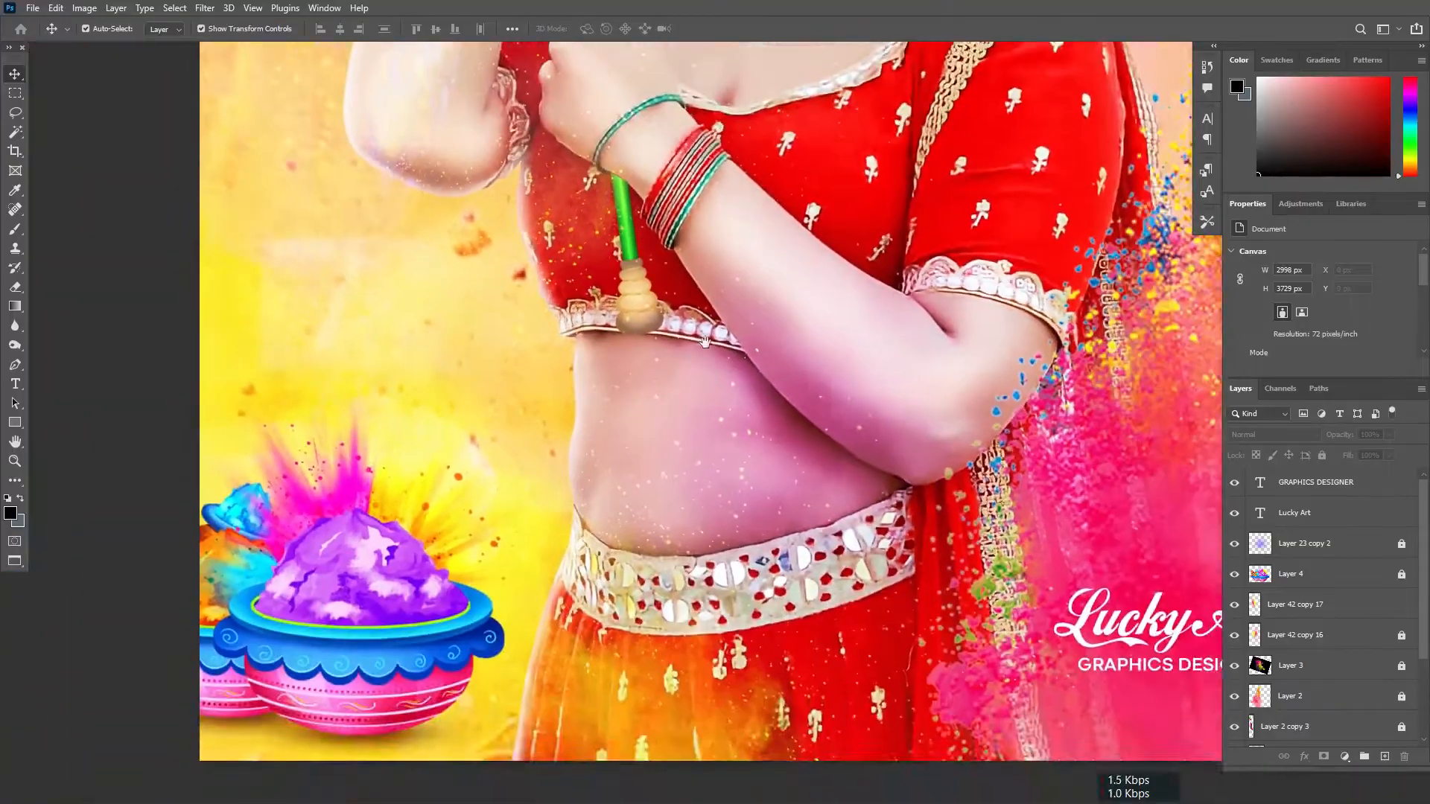
{"action": "left_click_drag", "start_coordinate": [789, 104], "coordinate": [665, 560]}
{"action": "left_click", "coordinate": [547, 460], "text": "ctrl"}
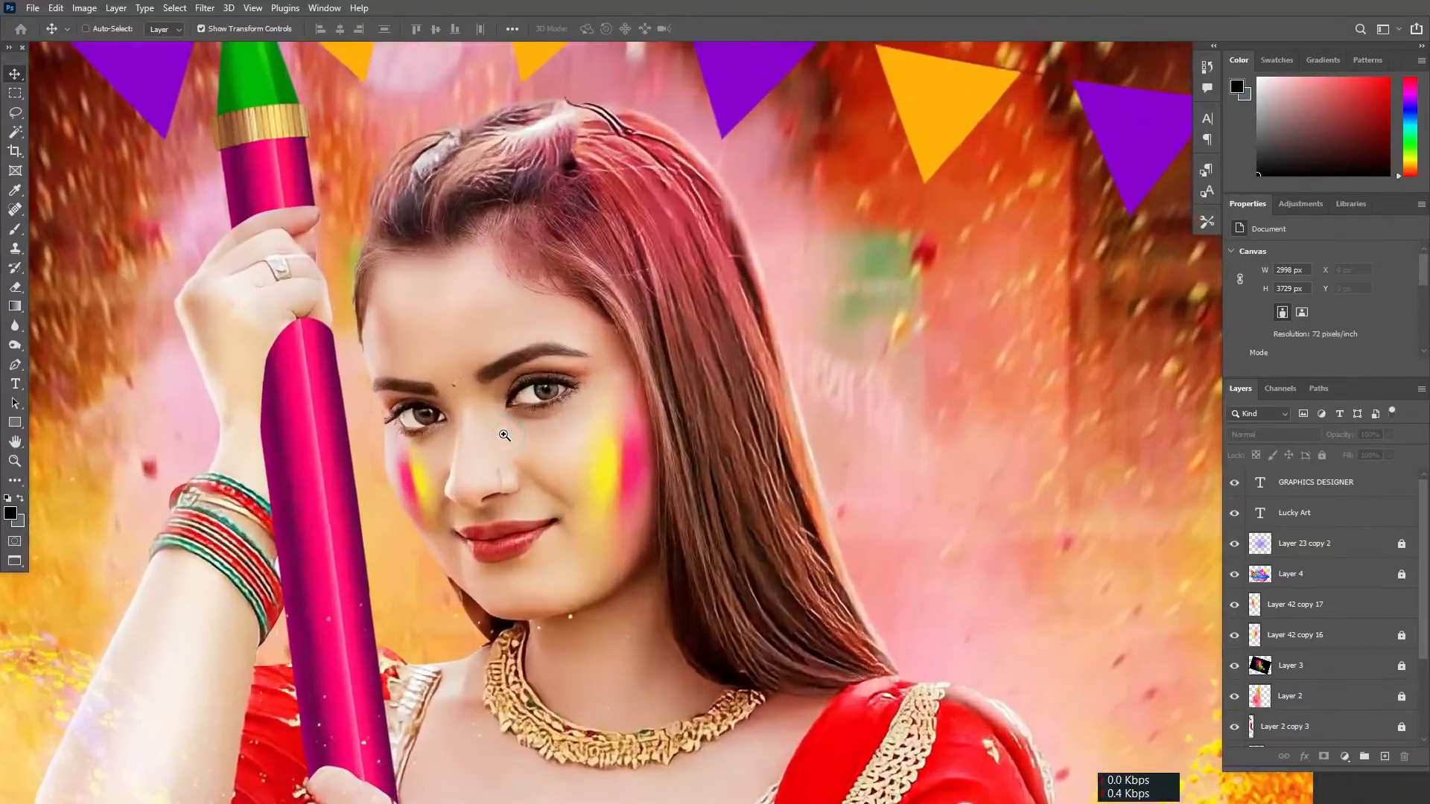
{"action": "left_click", "coordinate": [577, 462], "text": "ctrl"}
{"action": "left_click", "coordinate": [607, 462], "text": "ctrl"}
{"action": "key", "text": "ctrl+0"}
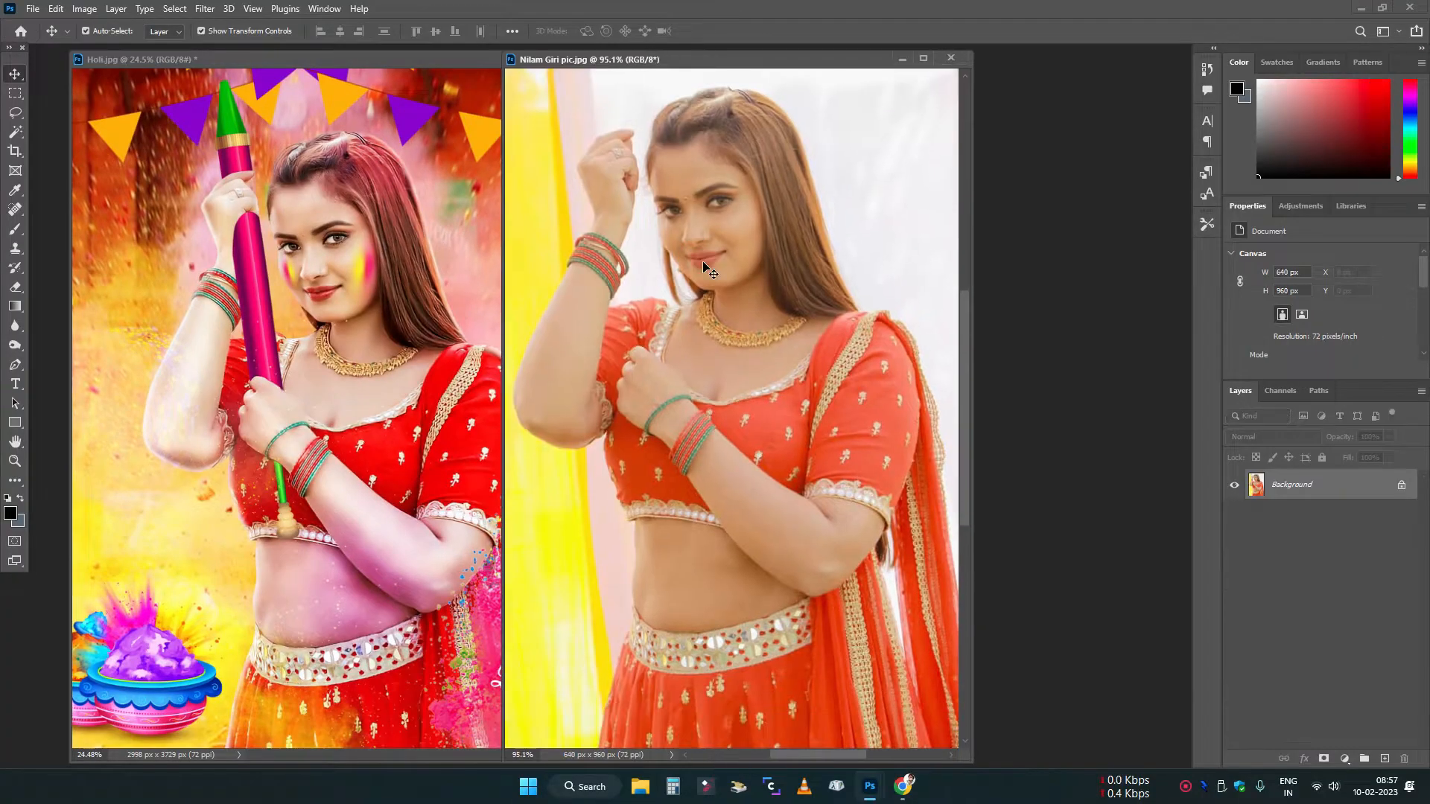
- Place the original portrait beside the finished Holi artwork and compare the two images
{"action": "left_click_drag", "start_coordinate": [812, 59], "coordinate": [922, 63]}
{"action": "left_click", "coordinate": [896, 251], "text": "alt"}
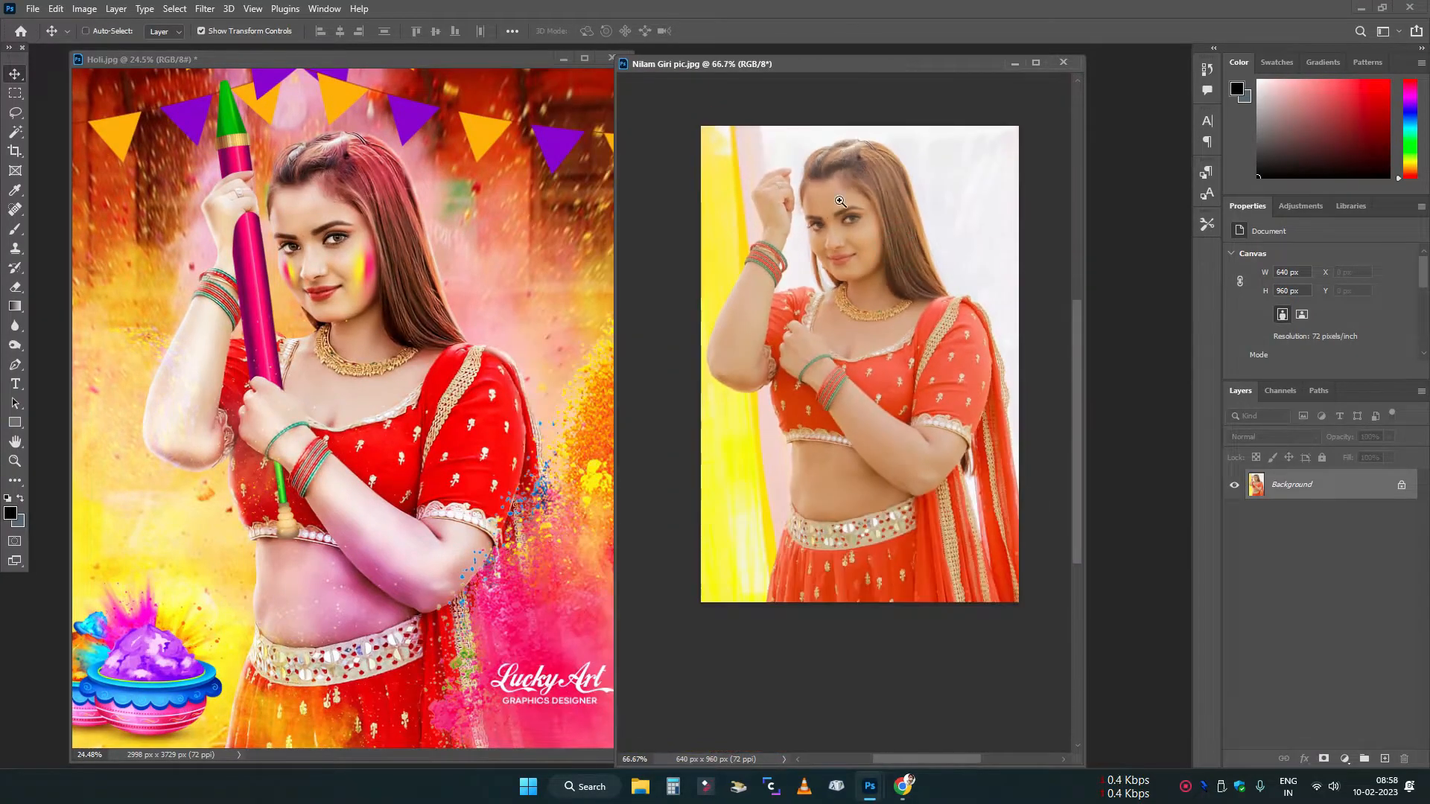
{"action": "left_click", "coordinate": [841, 201]}
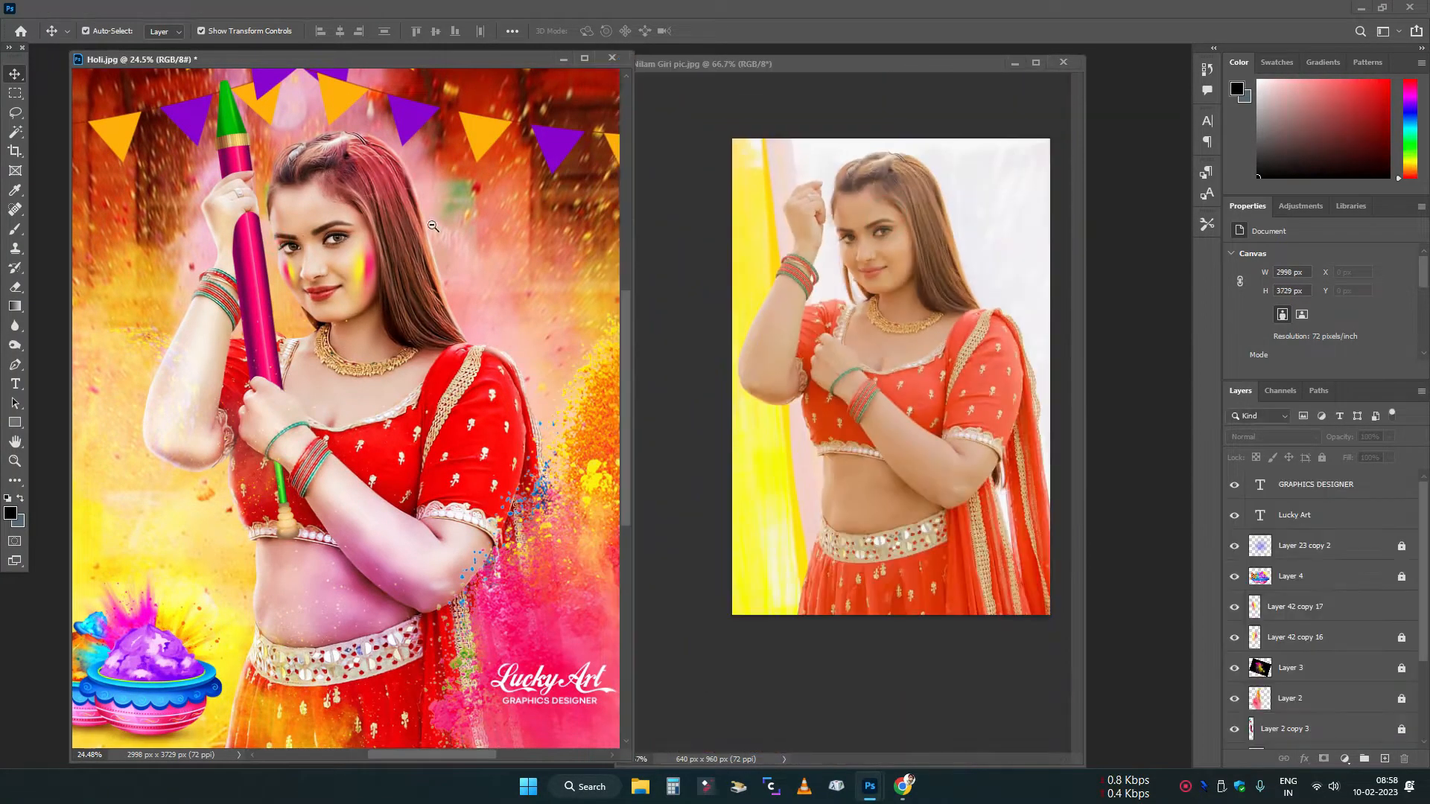
{"action": "key", "text": "ctrl+minus"}
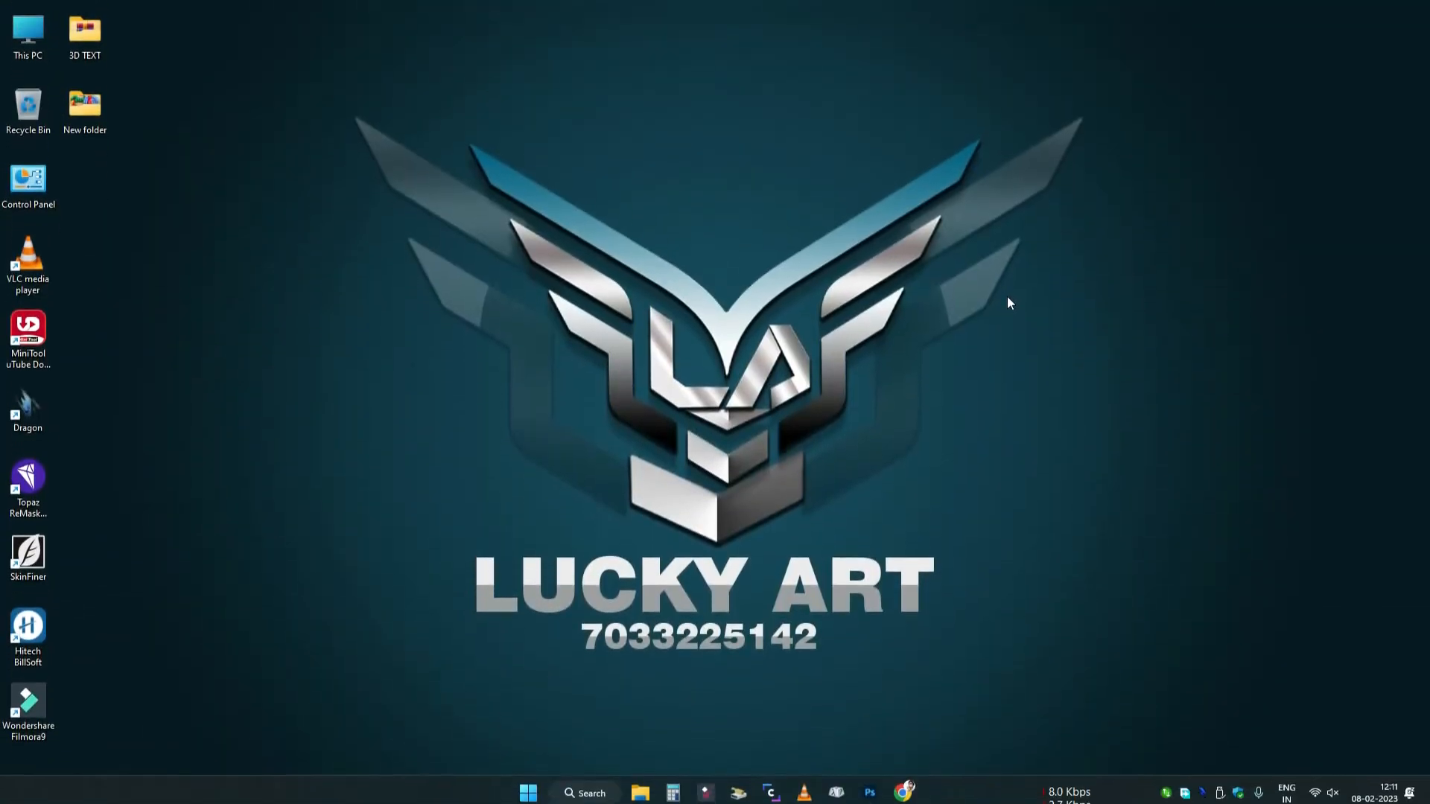
- Switch to Photoshop, open the source portrait of the woman in red and show it in full-screen mode
{"action": "left_click", "coordinate": [878, 780]}
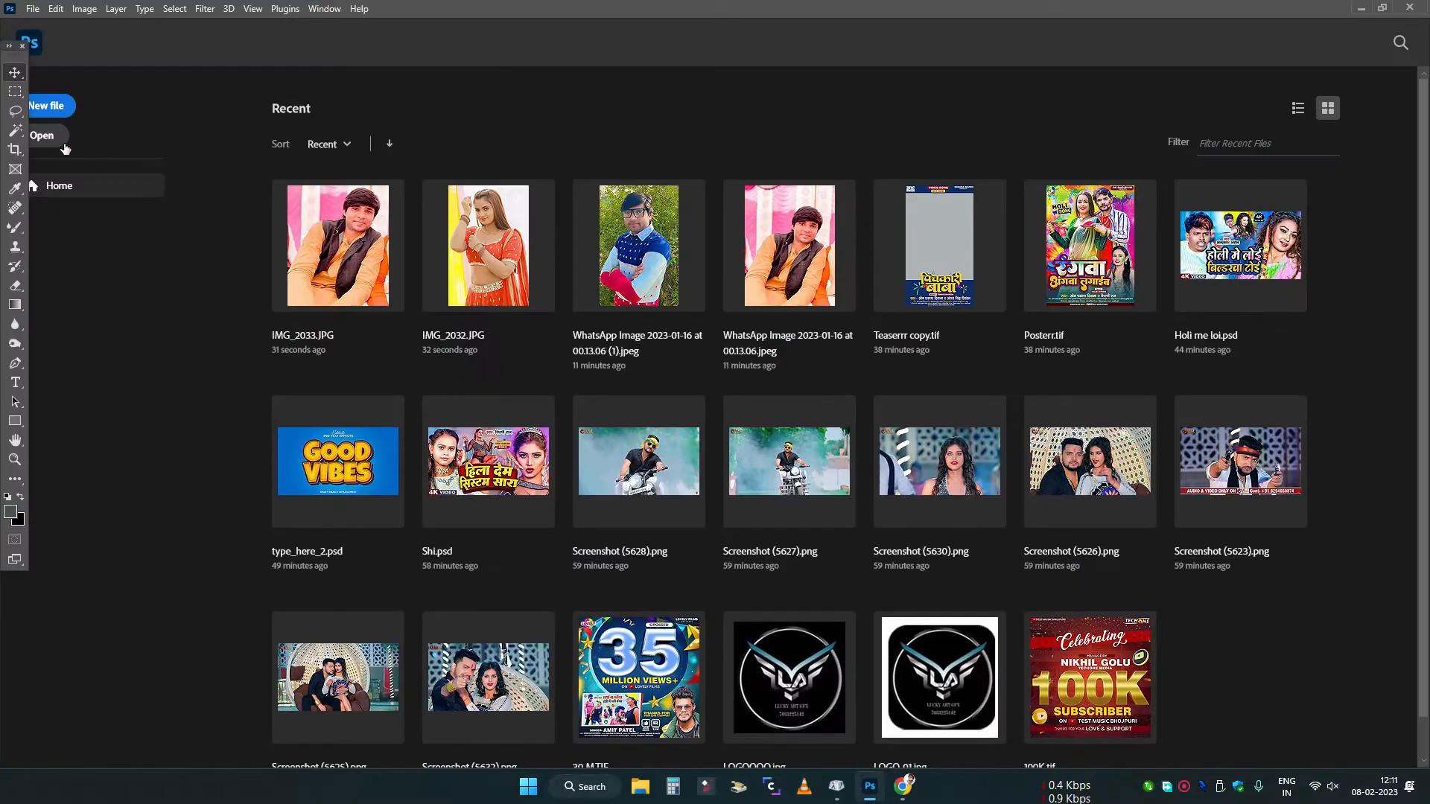
{"action": "left_click", "coordinate": [63, 143]}
{"action": "double_click", "coordinate": [208, 160]}
{"action": "key", "text": "f"}
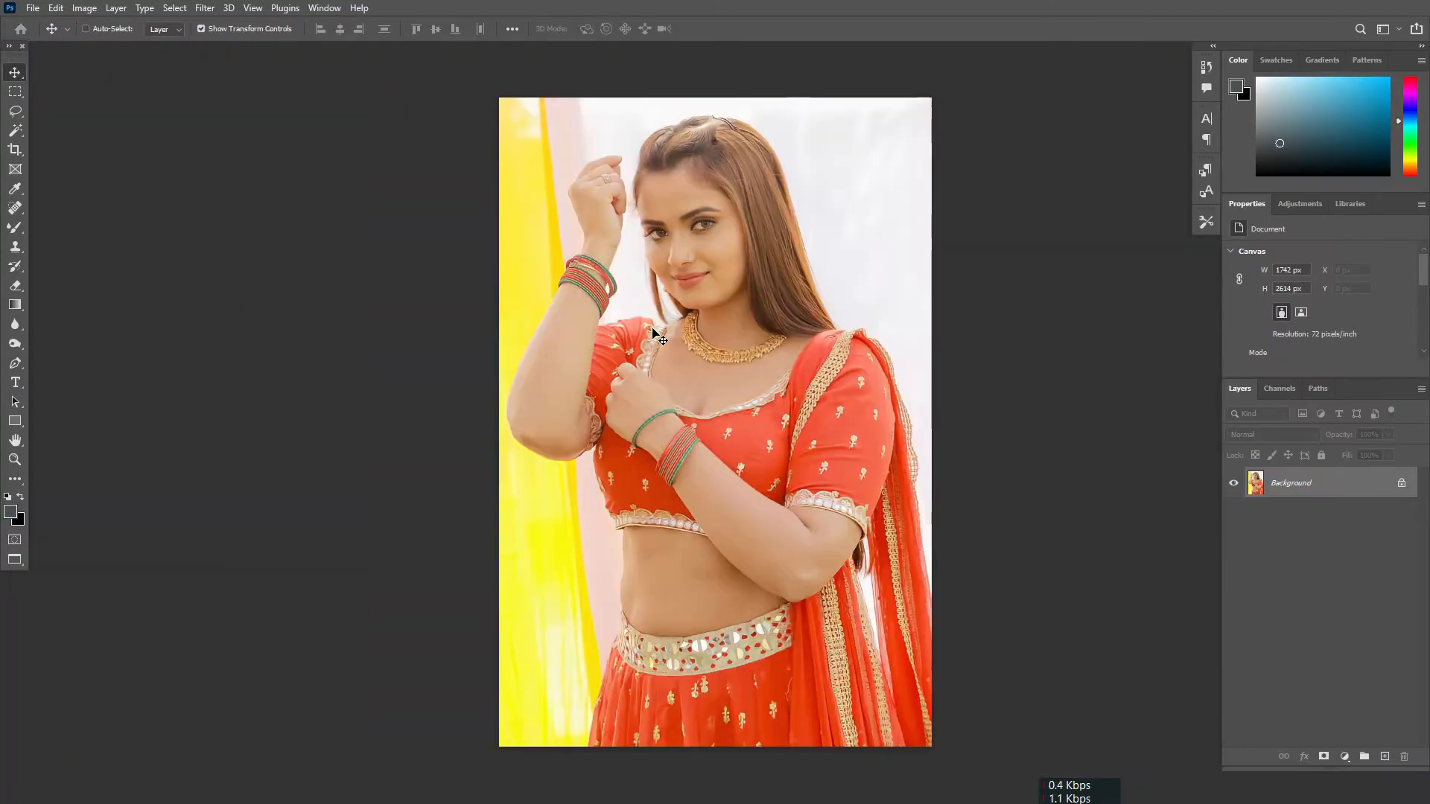
- Duplicate the Background photo onto a new layer
{"action": "left_click_drag", "start_coordinate": [662, 287], "coordinate": [616, 295]}
{"action": "left_click", "coordinate": [650, 195], "text": "ctrl"}
{"action": "left_click", "coordinate": [649, 195], "text": "ctrl"}
{"action": "key", "text": "ctrl+0"}
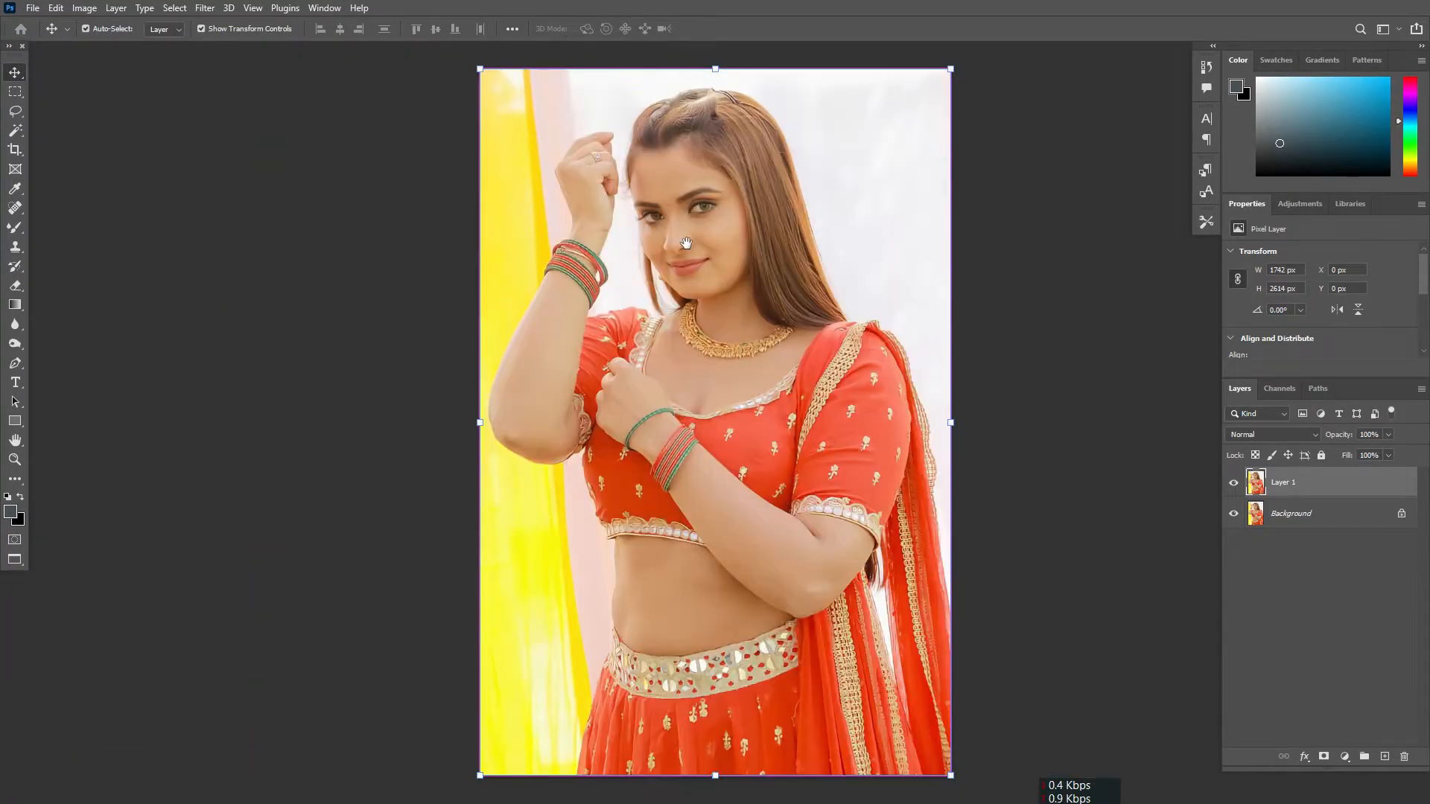
{"action": "left_click_drag", "start_coordinate": [674, 256], "coordinate": [628, 265]}
{"action": "left_click", "coordinate": [983, 262]}
- In Camera Raw, set Temperature -11, Contrast +26, Highlights -61, Shadows +21, Whites +37 and Blacks -57 for the duplicated photo
{"action": "left_click", "coordinate": [231, 7]}
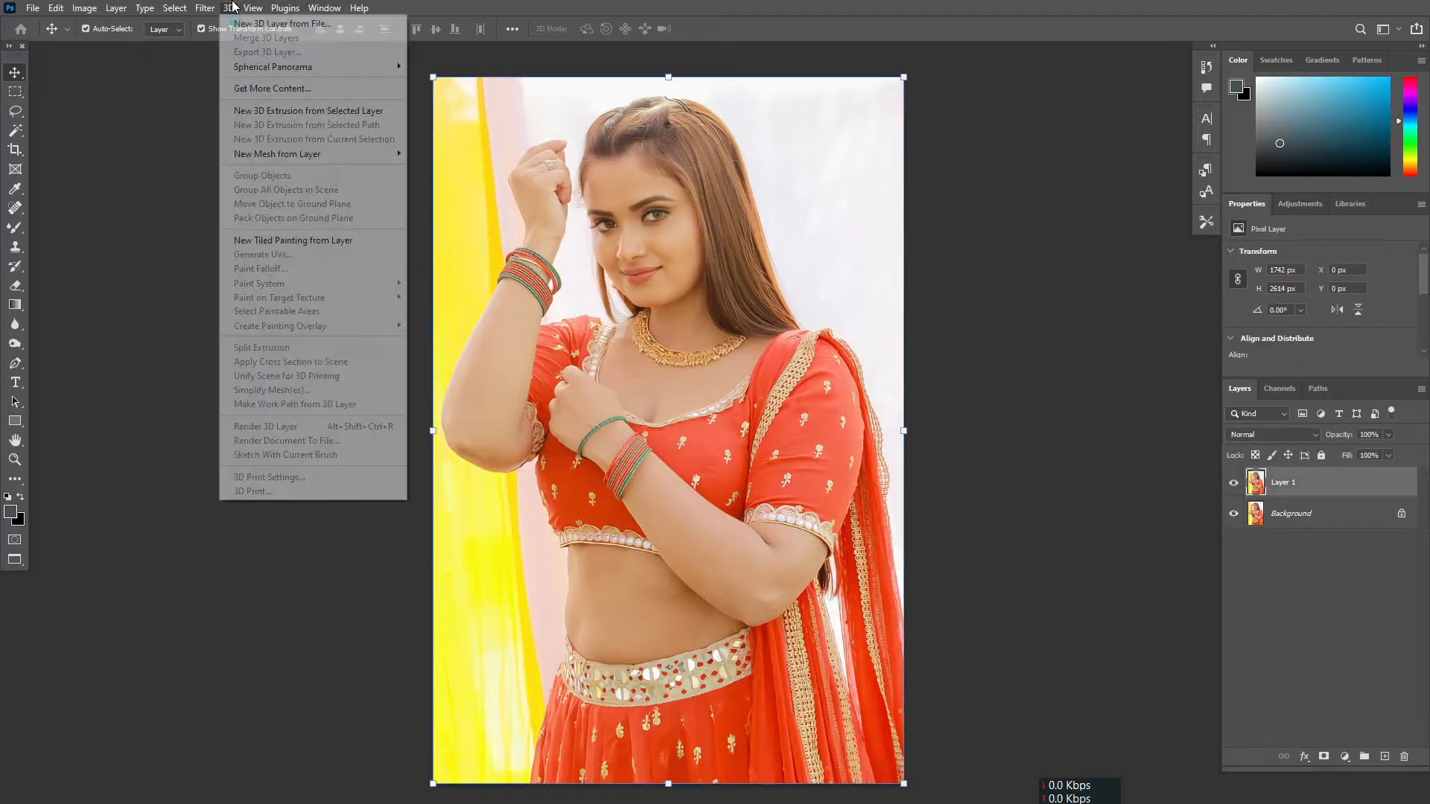
{"action": "left_click", "coordinate": [246, 119]}
{"action": "left_click_drag", "start_coordinate": [1181, 377], "coordinate": [1198, 378]}
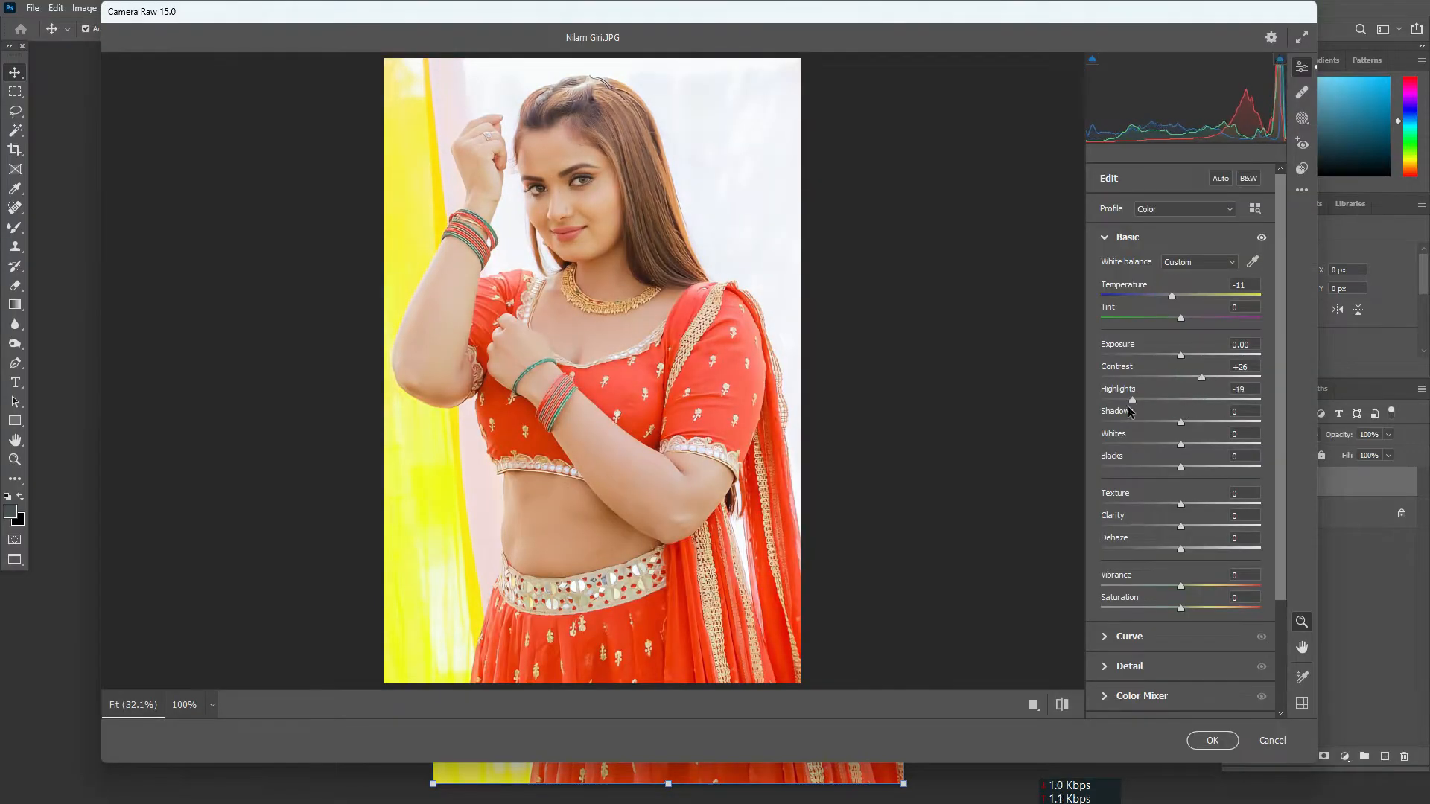
{"action": "left_click_drag", "start_coordinate": [1146, 468], "coordinate": [1136, 468]}
{"action": "left_click_drag", "start_coordinate": [1181, 445], "coordinate": [1211, 445]}
- Set Texture to +13, Clarity to +21 and Vibrance to +30 in the Camera Raw adjustments
{"action": "scroll", "coordinate": [1167, 524], "scroll_direction": "down", "scroll_amount": 3}
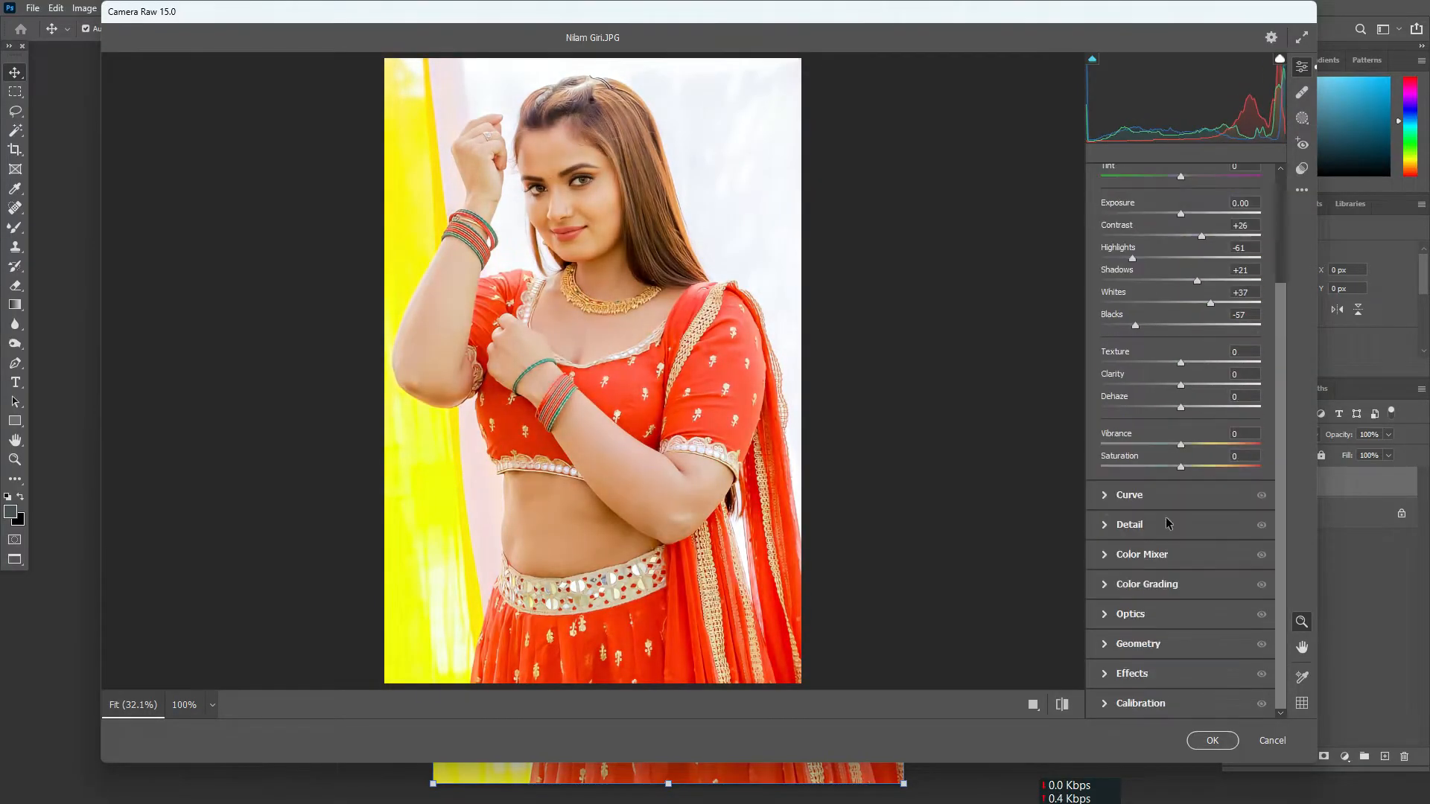
{"action": "scroll", "coordinate": [1166, 298], "scroll_direction": "up", "scroll_amount": 3}
{"action": "left_click_drag", "start_coordinate": [1181, 296], "coordinate": [1167, 298]}
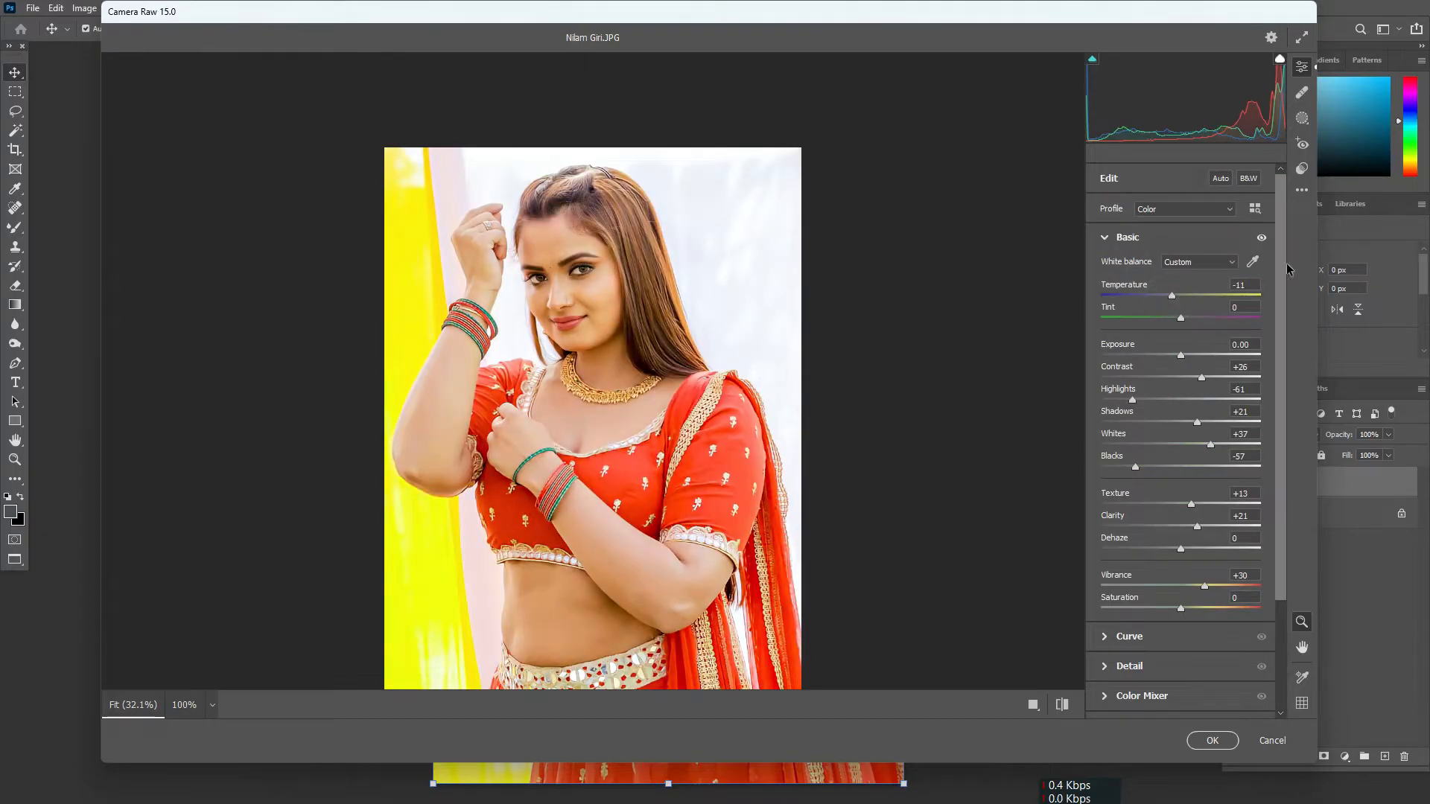
{"action": "double_click", "coordinate": [584, 281]}
- In the Camera Raw Color Mixer, set Reds saturation to +85 and Oranges saturation to -12, and fine-tune both colors
{"action": "scroll", "coordinate": [1197, 456], "scroll_direction": "down", "scroll_amount": 3}
{"action": "left_click", "coordinate": [1192, 558]}
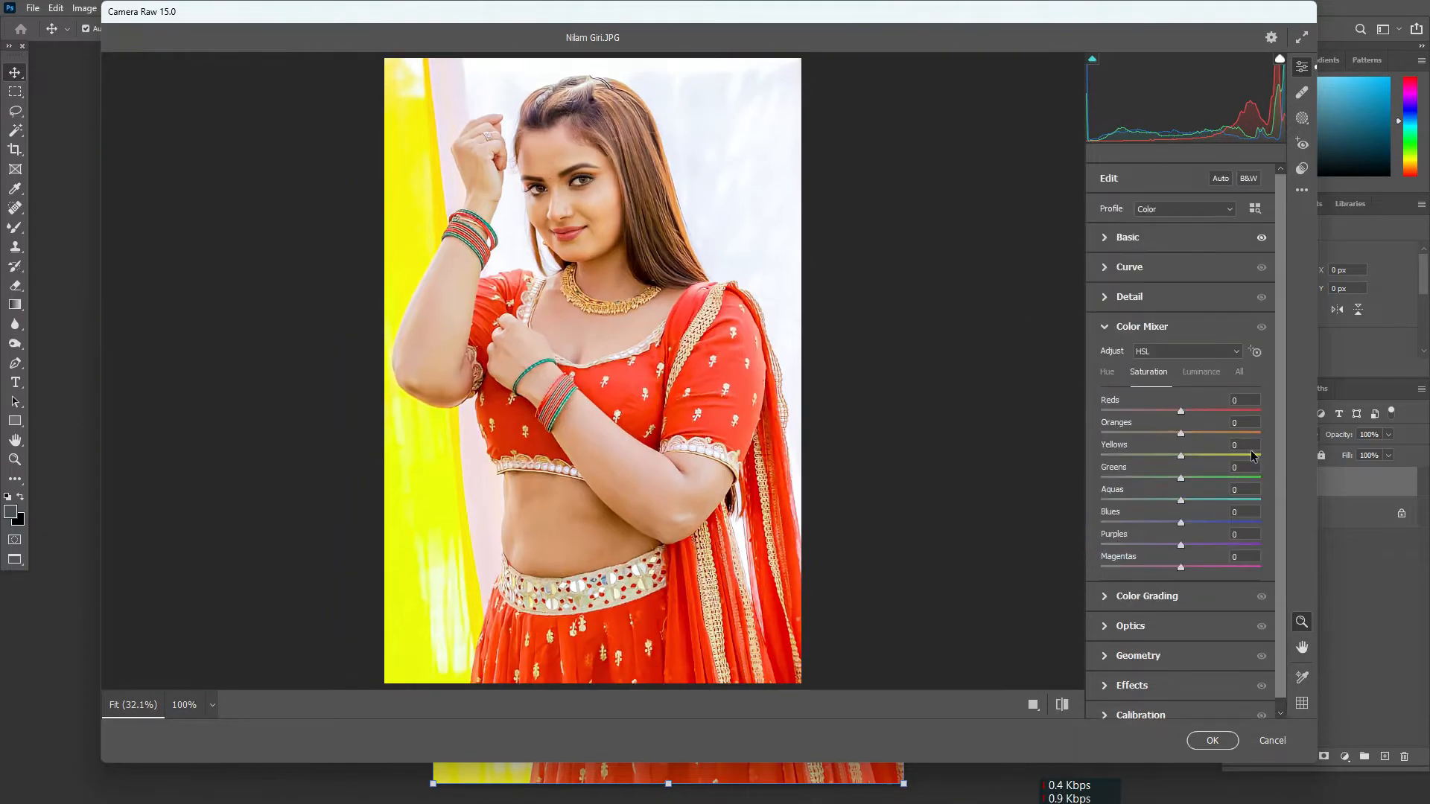
{"action": "left_click_drag", "start_coordinate": [1181, 434], "coordinate": [996, 440]}
{"action": "double_click", "coordinate": [1175, 435]}
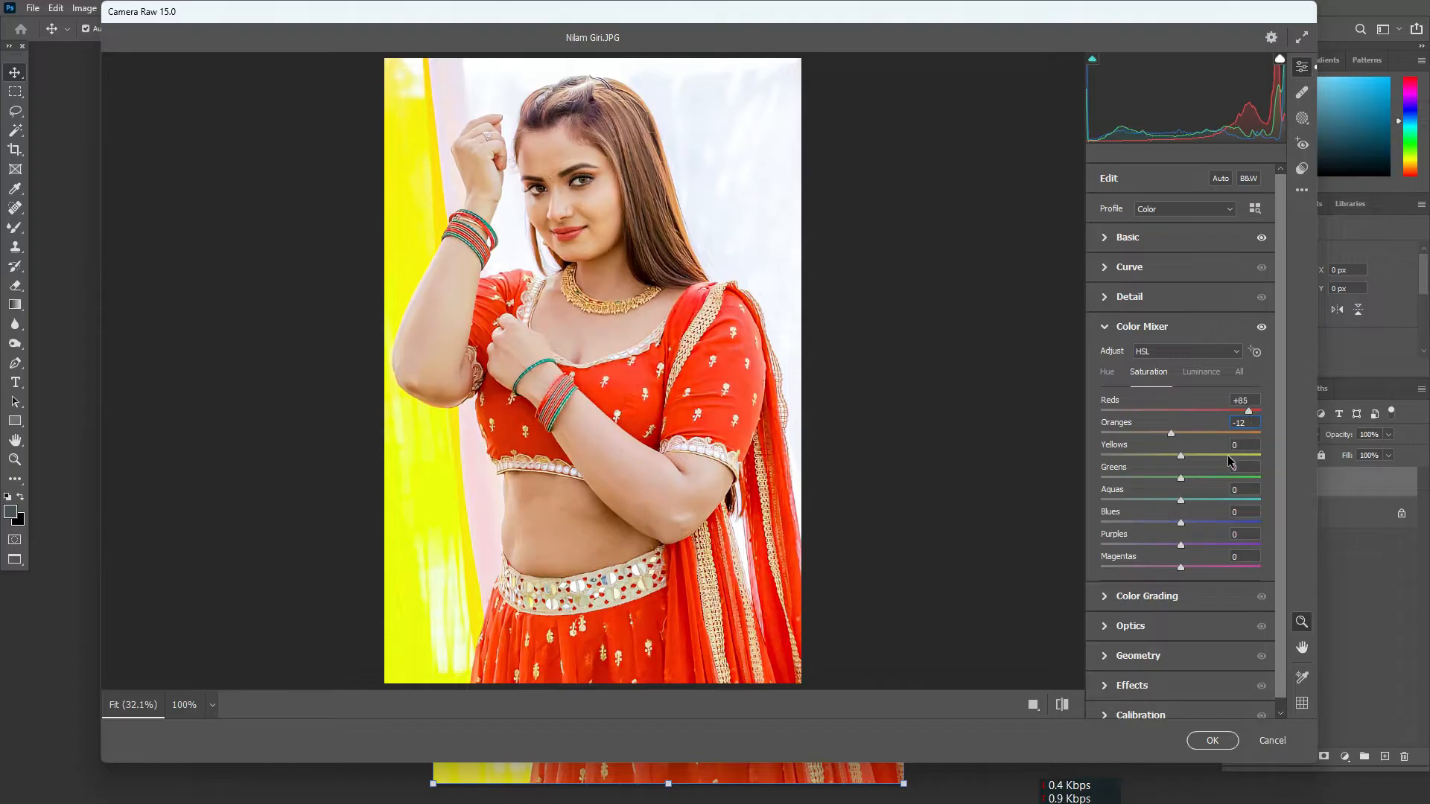
{"action": "left_click_drag", "start_coordinate": [1168, 413], "coordinate": [1173, 413]}
{"action": "mouse_move", "coordinate": [1181, 434]}
{"action": "left_mouse_down"}
{"action": "mouse_move", "coordinate": [1162, 436]}
{"action": "mouse_move", "coordinate": [1178, 440]}
{"action": "left_mouse_up"}
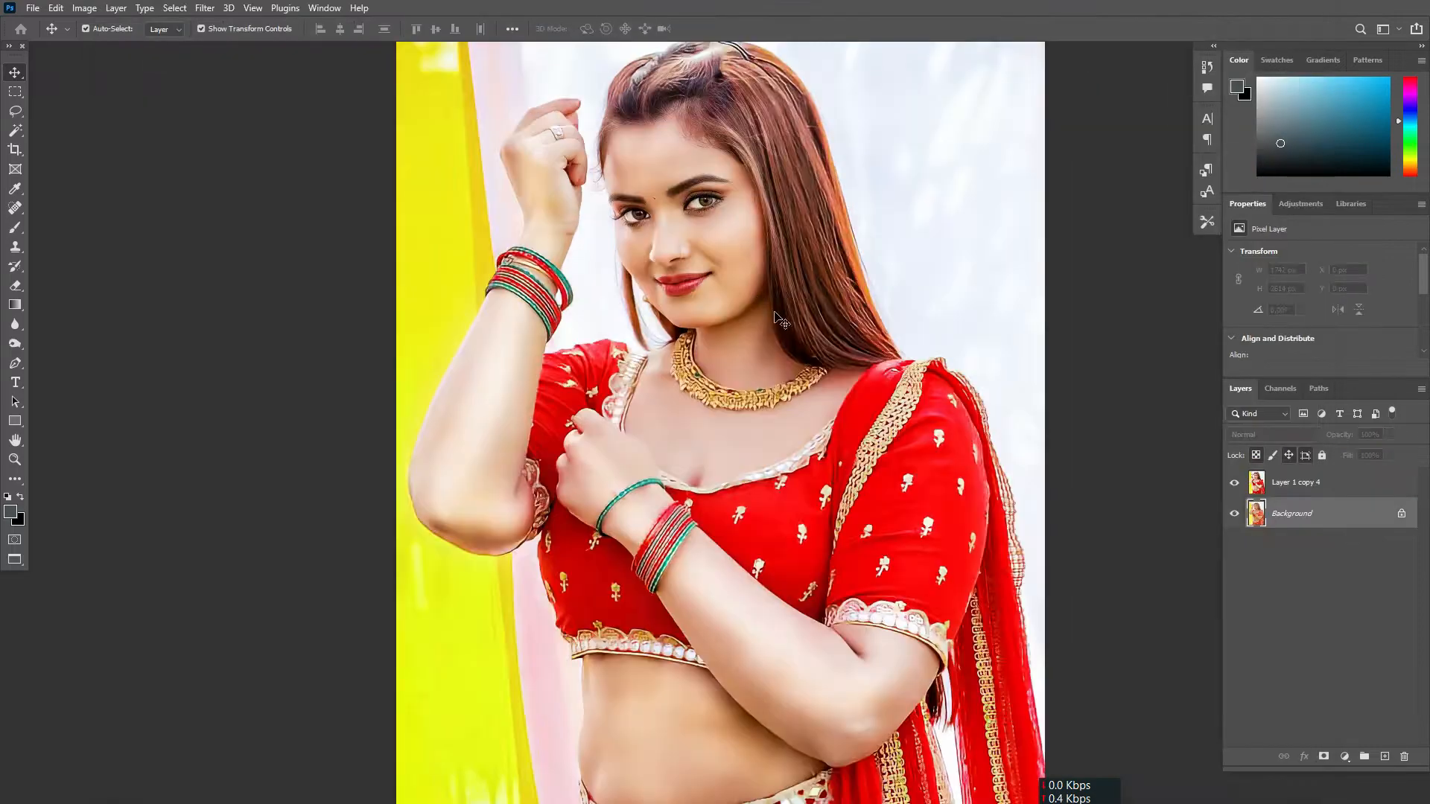
- Toggle the visibility of Layer 1 copy 4 to compare the retouched portrait with the original
{"action": "scroll", "coordinate": [698, 151], "scroll_direction": "up", "scroll_amount": 1}
{"action": "left_click_drag", "start_coordinate": [695, 152], "coordinate": [649, 175]}
{"action": "left_click", "coordinate": [1233, 482]}
{"action": "left_click", "coordinate": [1233, 481]}
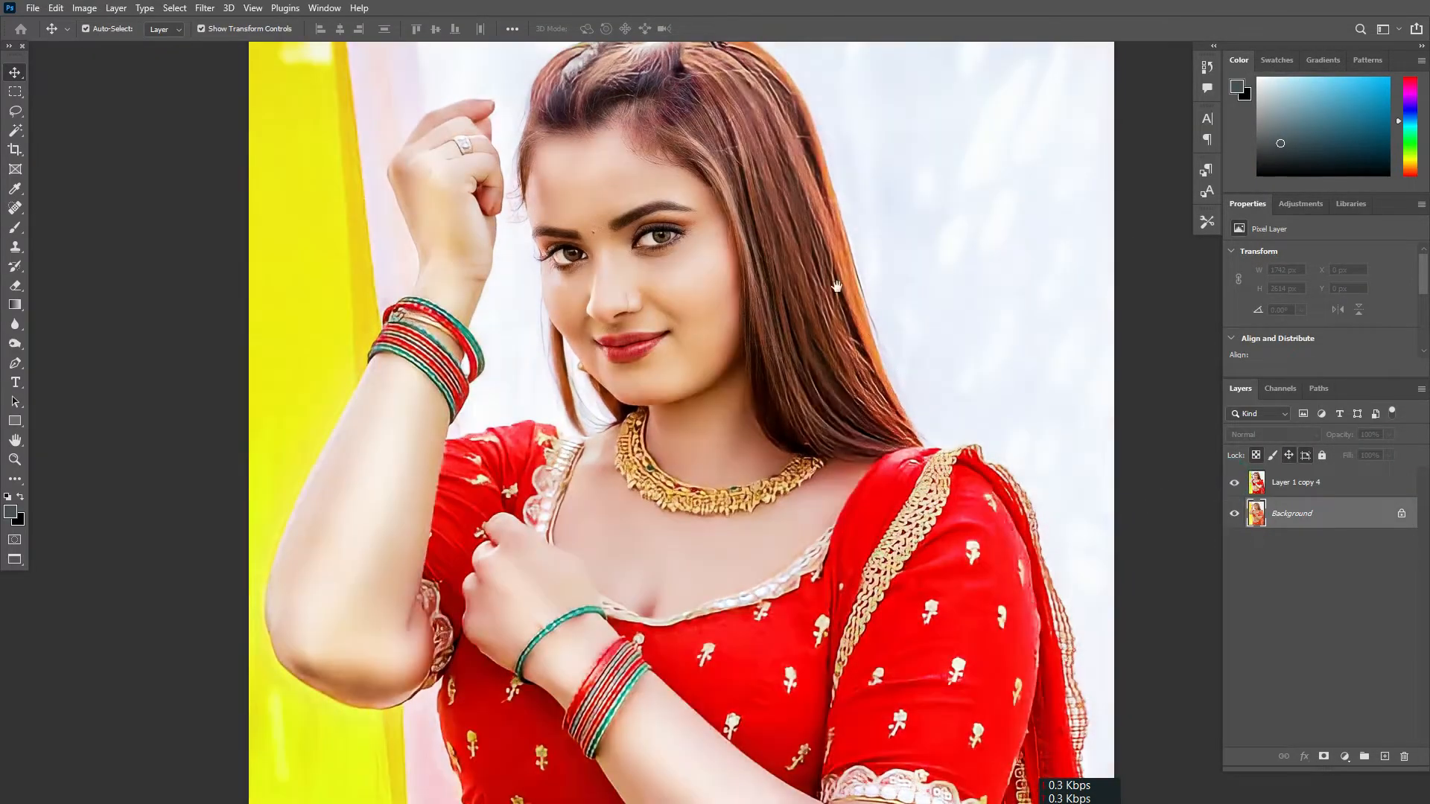
{"action": "scroll", "coordinate": [837, 286], "scroll_direction": "down", "scroll_amount": 2}
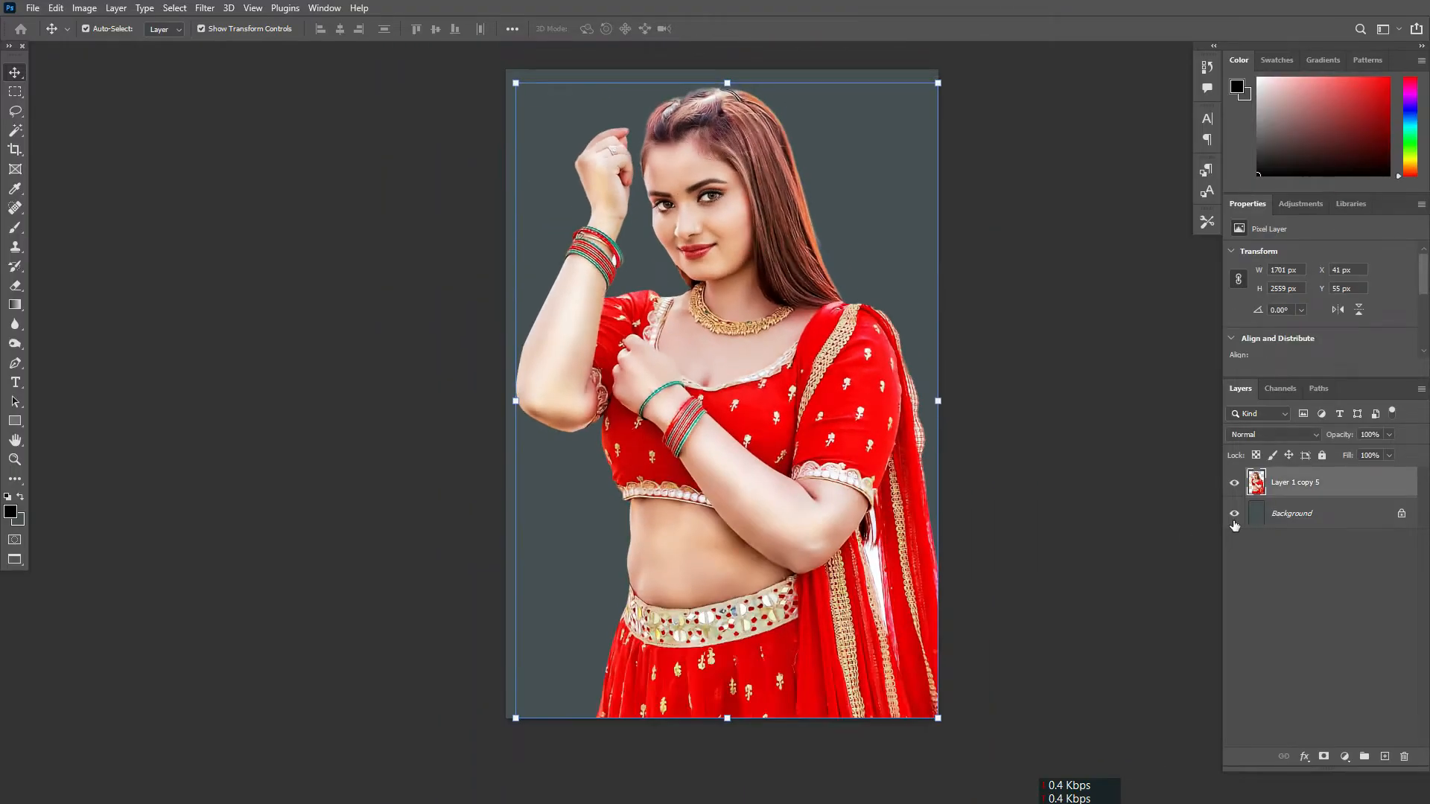
- Hide the Background layer to check the woman's cutout against transparency, and show it again
{"action": "left_click", "coordinate": [1235, 514]}
{"action": "left_click", "coordinate": [1266, 566]}
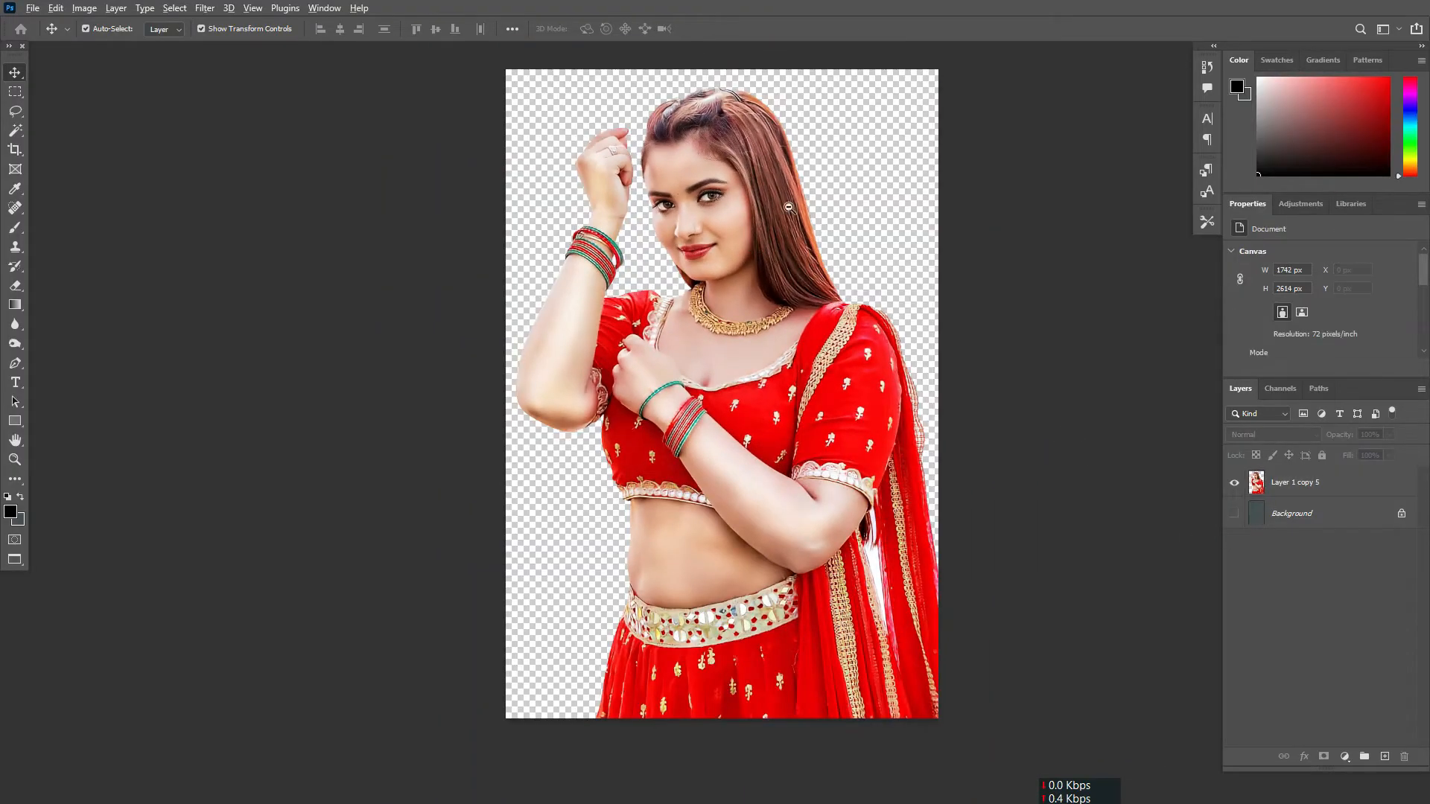
{"action": "scroll", "coordinate": [754, 168], "scroll_direction": "down", "scroll_amount": 1}
{"action": "scroll", "coordinate": [720, 136], "scroll_direction": "up", "scroll_amount": 2}
{"action": "key", "text": "ctrl+0"}
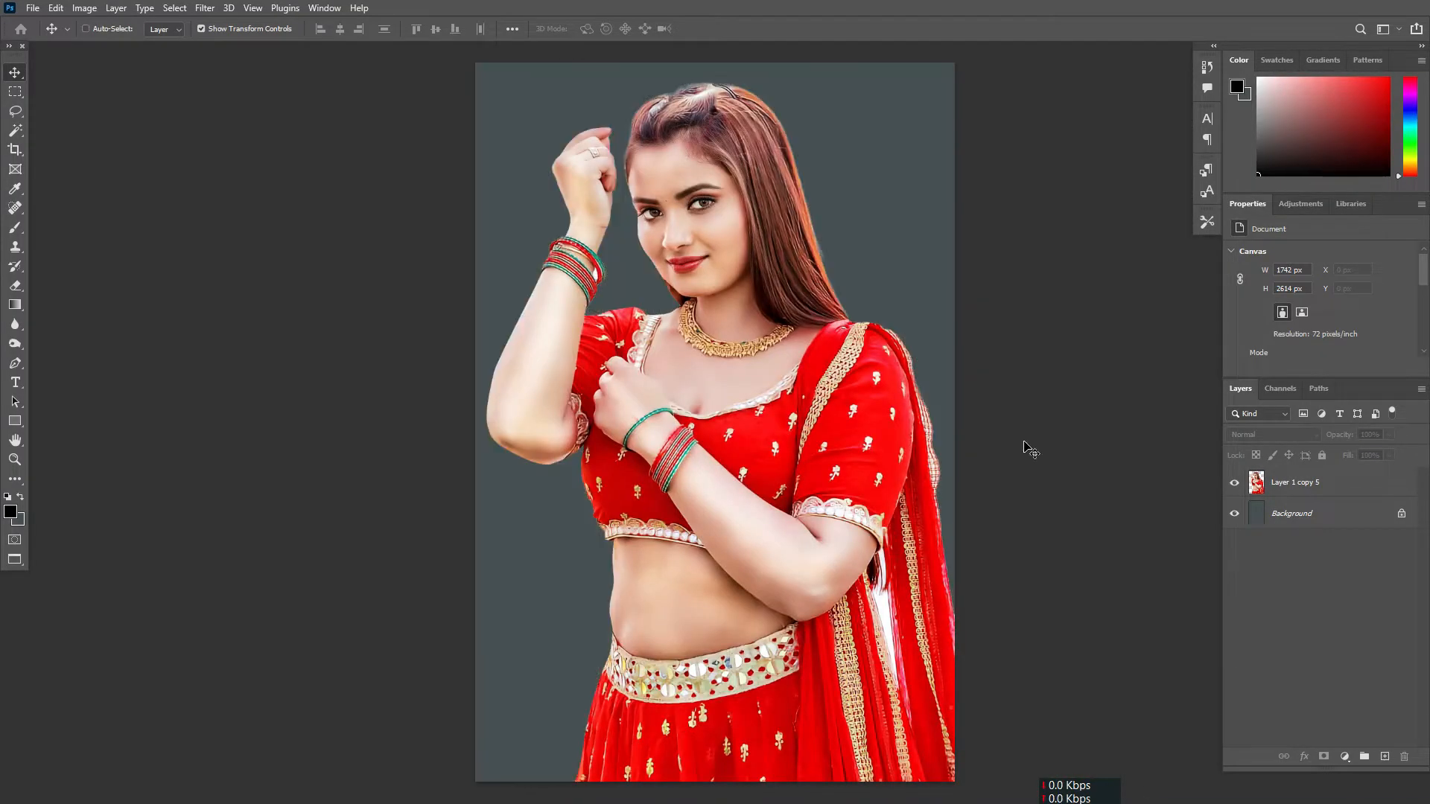
- Browse the HOLI 2023 wallpaper folder and open the PNG of the red and green water gun
{"action": "key", "text": "ctrl+o"}
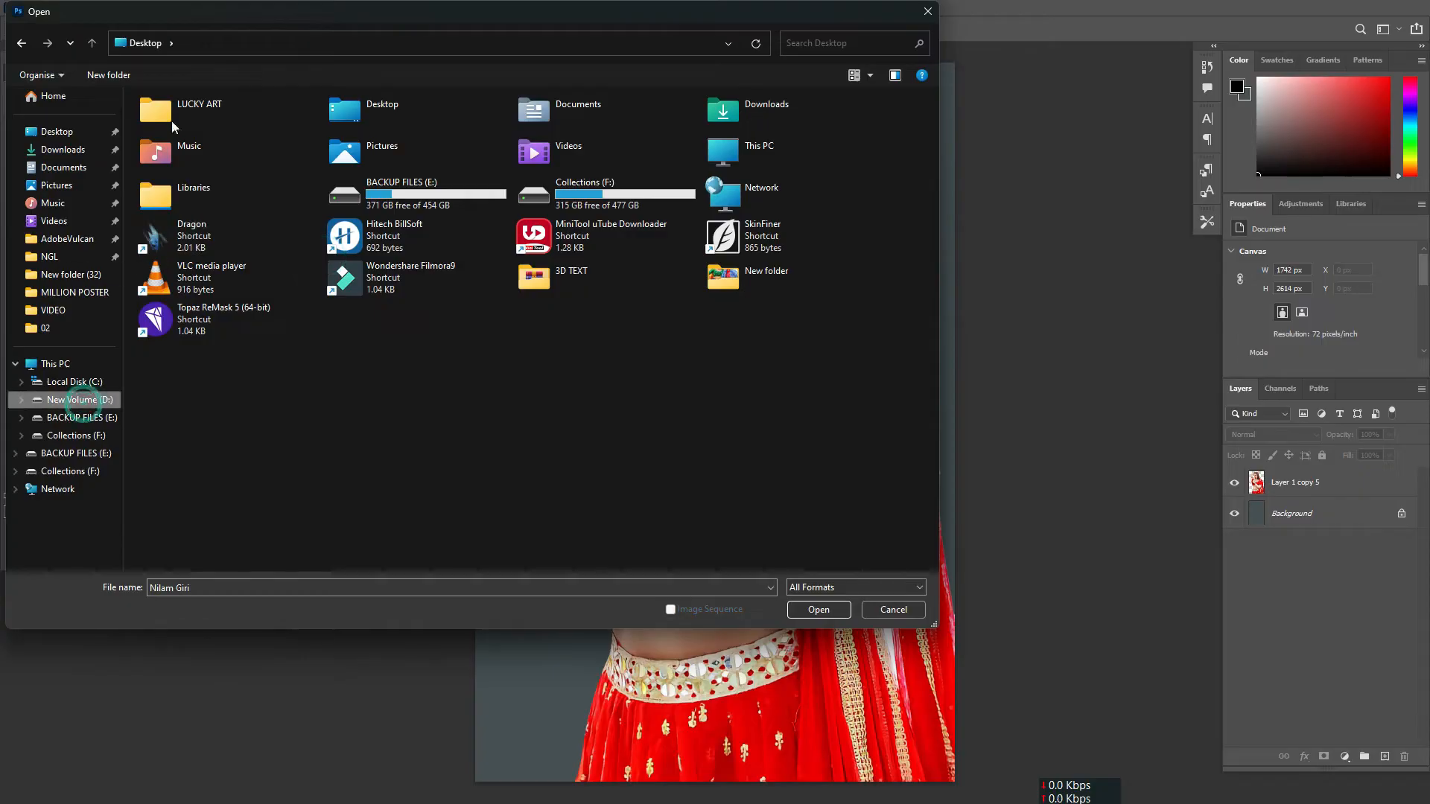
{"action": "double_click", "coordinate": [172, 126]}
{"action": "double_click", "coordinate": [178, 121]}
{"action": "double_click", "coordinate": [356, 147]}
{"action": "double_click", "coordinate": [236, 186]}
{"action": "scroll", "coordinate": [386, 303], "scroll_direction": "down", "scroll_amount": 4}
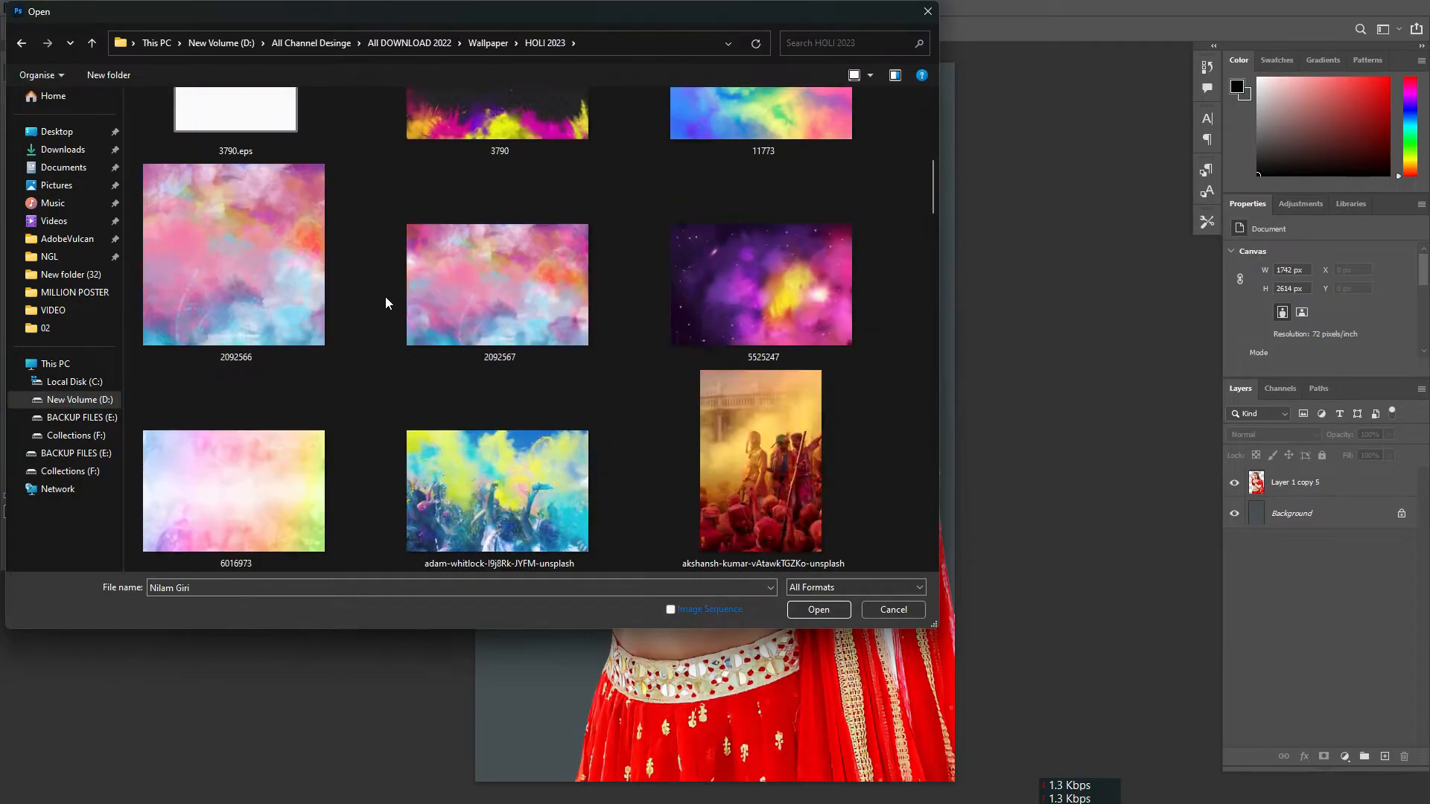
{"action": "scroll", "coordinate": [386, 304], "scroll_direction": "down", "scroll_amount": 3}
{"action": "double_click", "coordinate": [754, 192]}
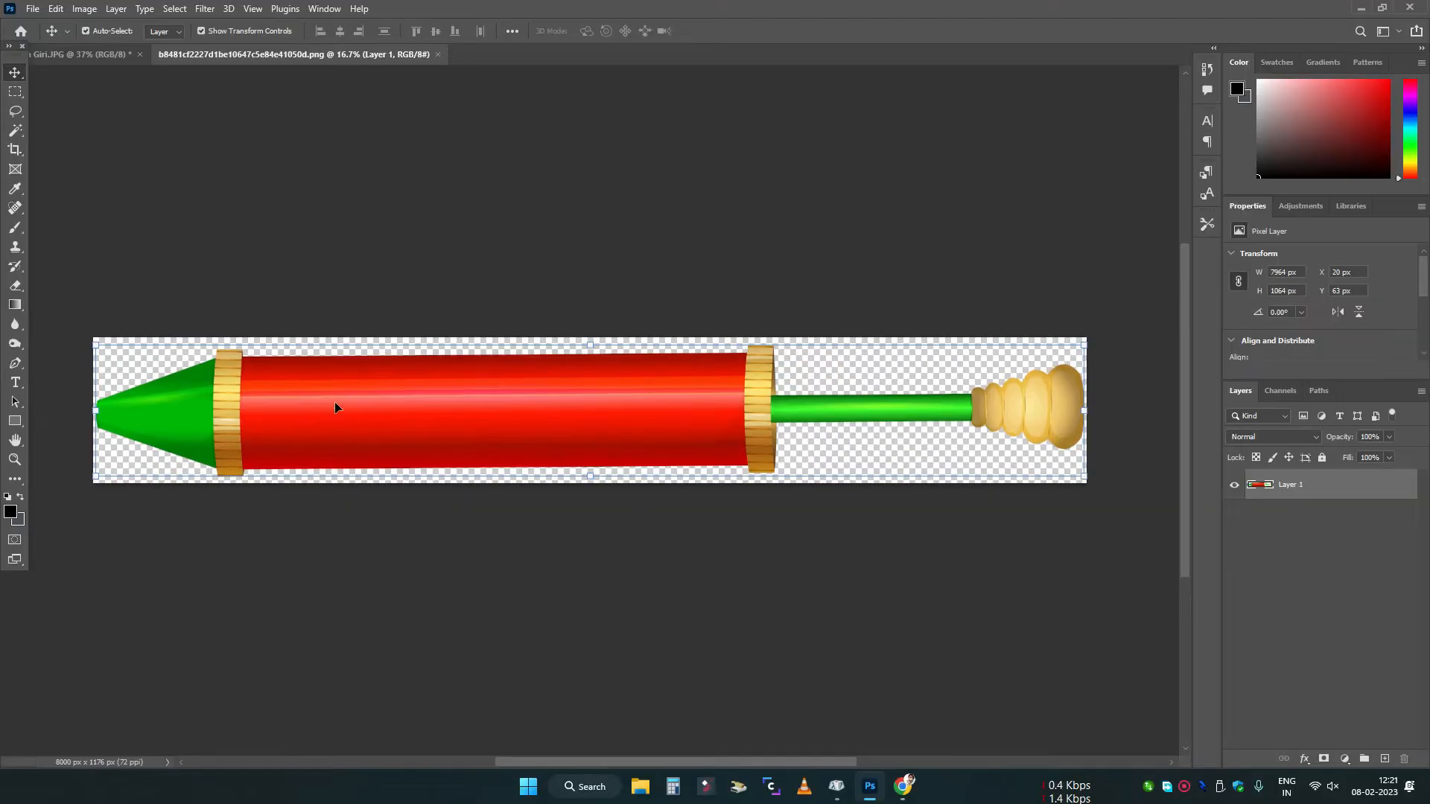
- Copy the water gun into the portrait document, and scale it down and rotate it nearly upright along the raised arm
{"action": "left_click_drag", "start_coordinate": [335, 407], "coordinate": [481, 269]}
{"action": "key", "text": "ctrl+t"}
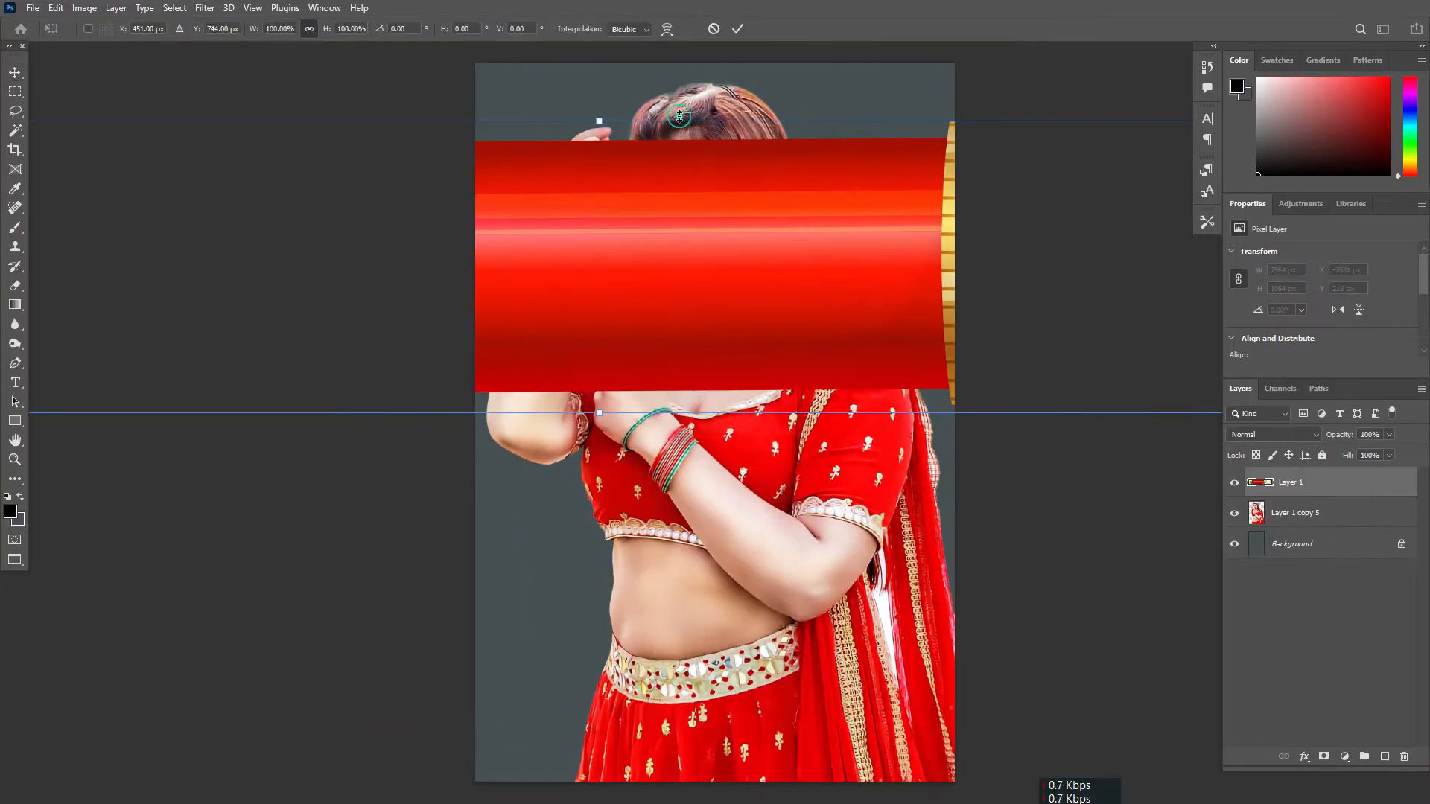
{"action": "left_click_drag", "start_coordinate": [680, 116], "coordinate": [680, 351]}
{"action": "left_click_drag", "start_coordinate": [881, 326], "coordinate": [680, 660]}
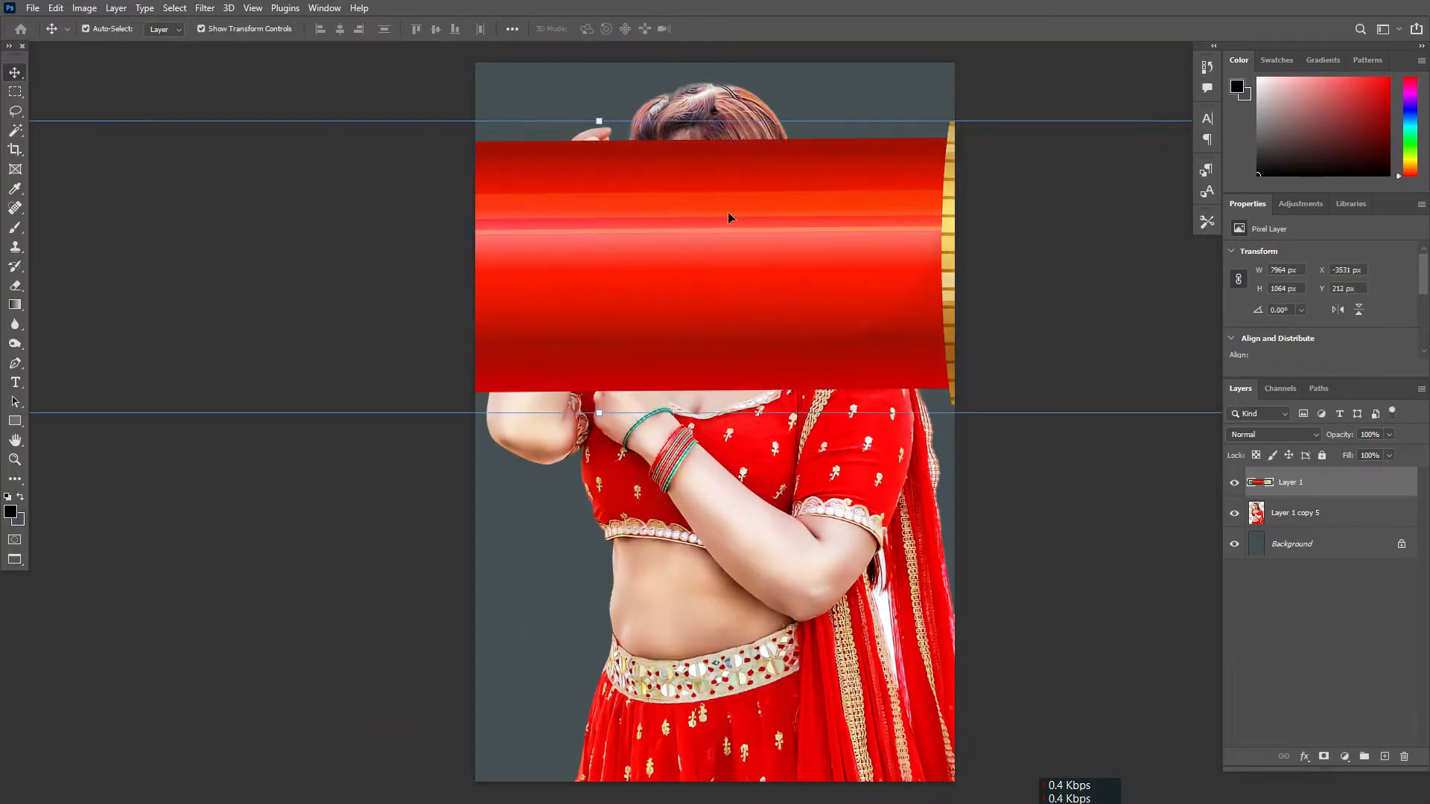
{"action": "left_click_drag", "start_coordinate": [753, 113], "coordinate": [668, 446]}
{"action": "right_click", "coordinate": [655, 384]}
{"action": "left_click_drag", "start_coordinate": [680, 364], "coordinate": [627, 346]}
{"action": "left_click", "coordinate": [680, 645]}
{"action": "key", "text": "Return"}
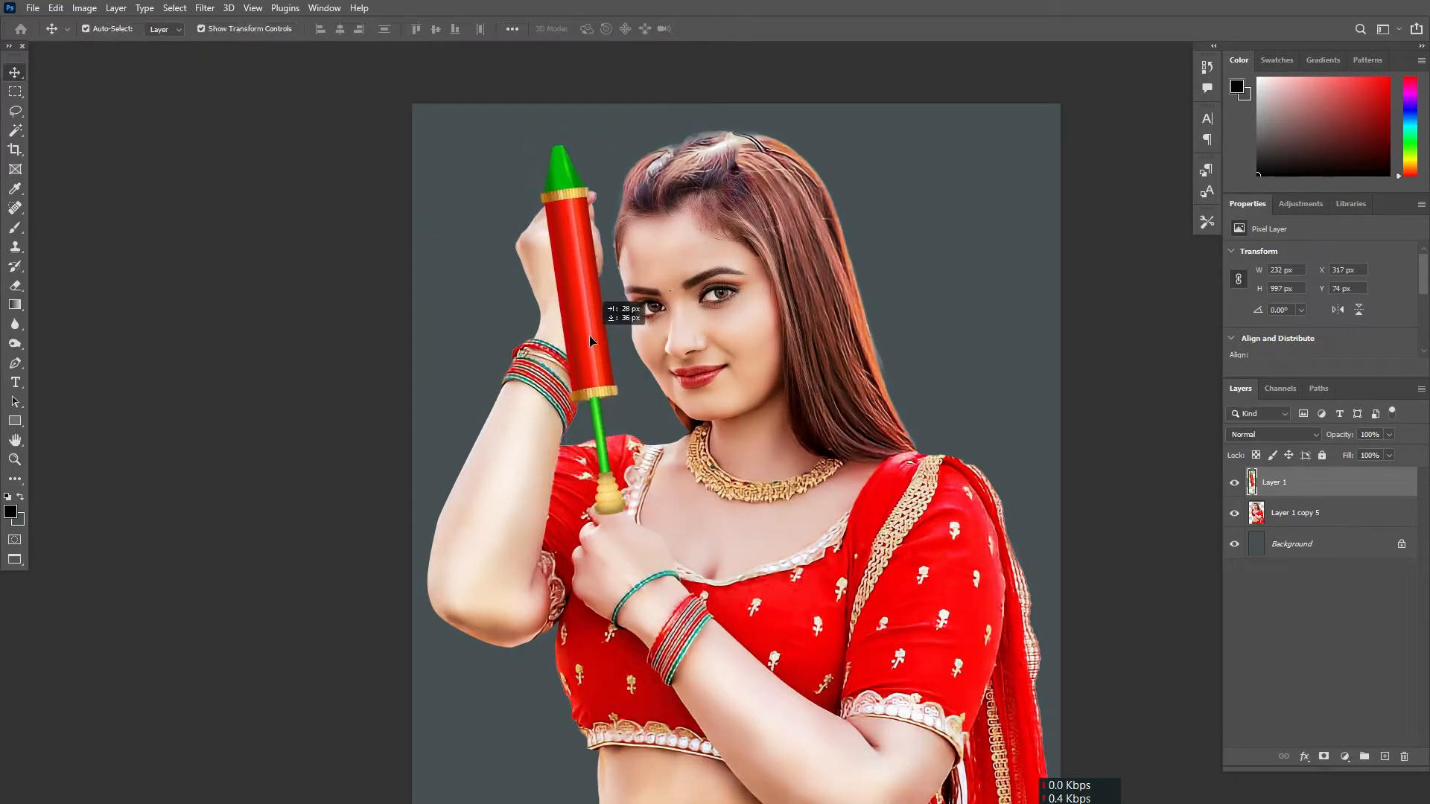
- Position the small water gun over the raised hand and above the lower hand
{"action": "left_click_drag", "start_coordinate": [590, 336], "coordinate": [592, 337]}
{"action": "scroll", "coordinate": [607, 383], "scroll_direction": "down", "scroll_amount": 2}
{"action": "scroll", "coordinate": [601, 354], "scroll_direction": "up", "scroll_amount": 2}
{"action": "left_click", "coordinate": [572, 383]}
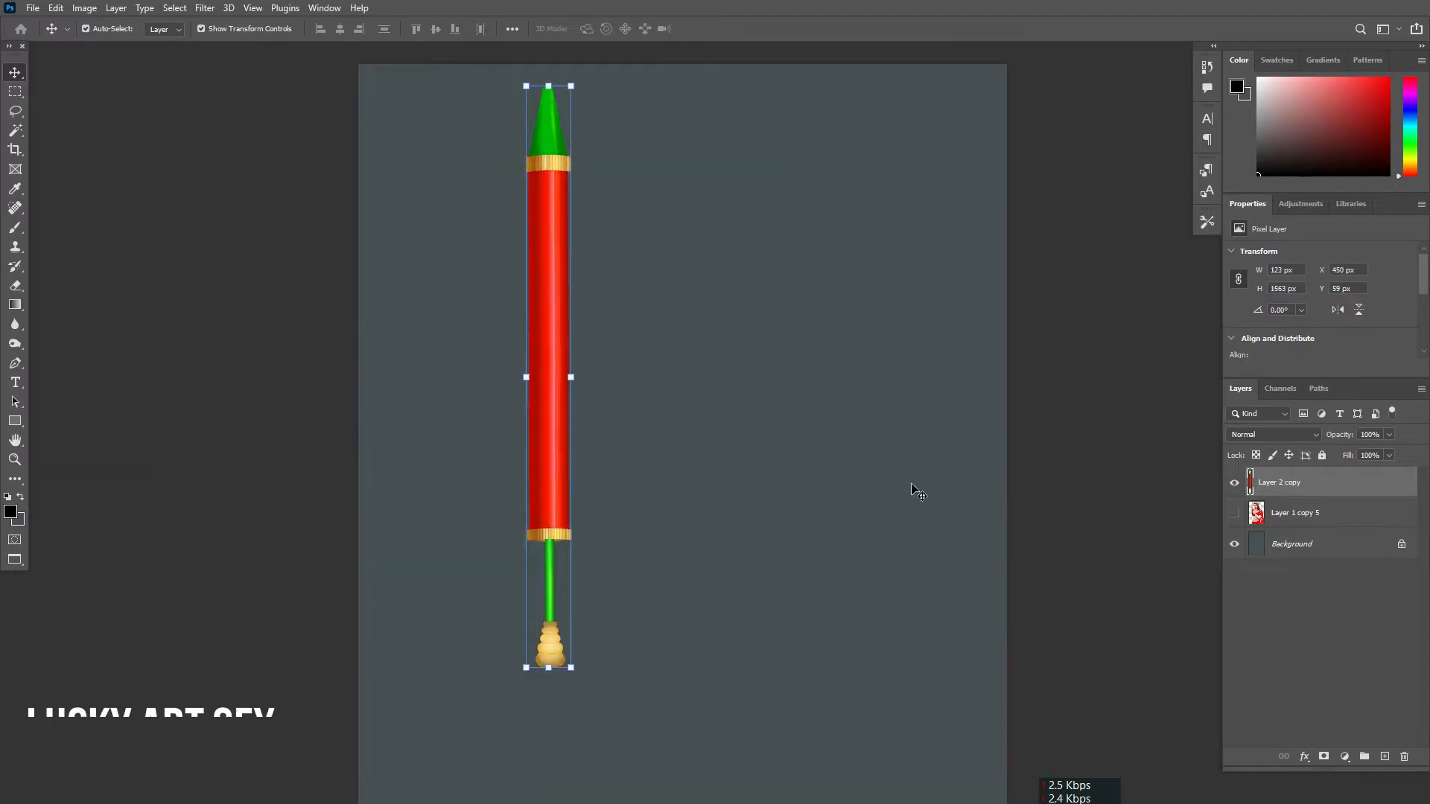
- Show the woman's cutout layer again and shift the lengthened water gun into place beside her face
{"action": "left_click", "coordinate": [1234, 513]}
{"action": "scroll", "coordinate": [705, 290], "scroll_direction": "down", "scroll_amount": 1}
{"action": "left_click_drag", "start_coordinate": [638, 378], "coordinate": [648, 393]}
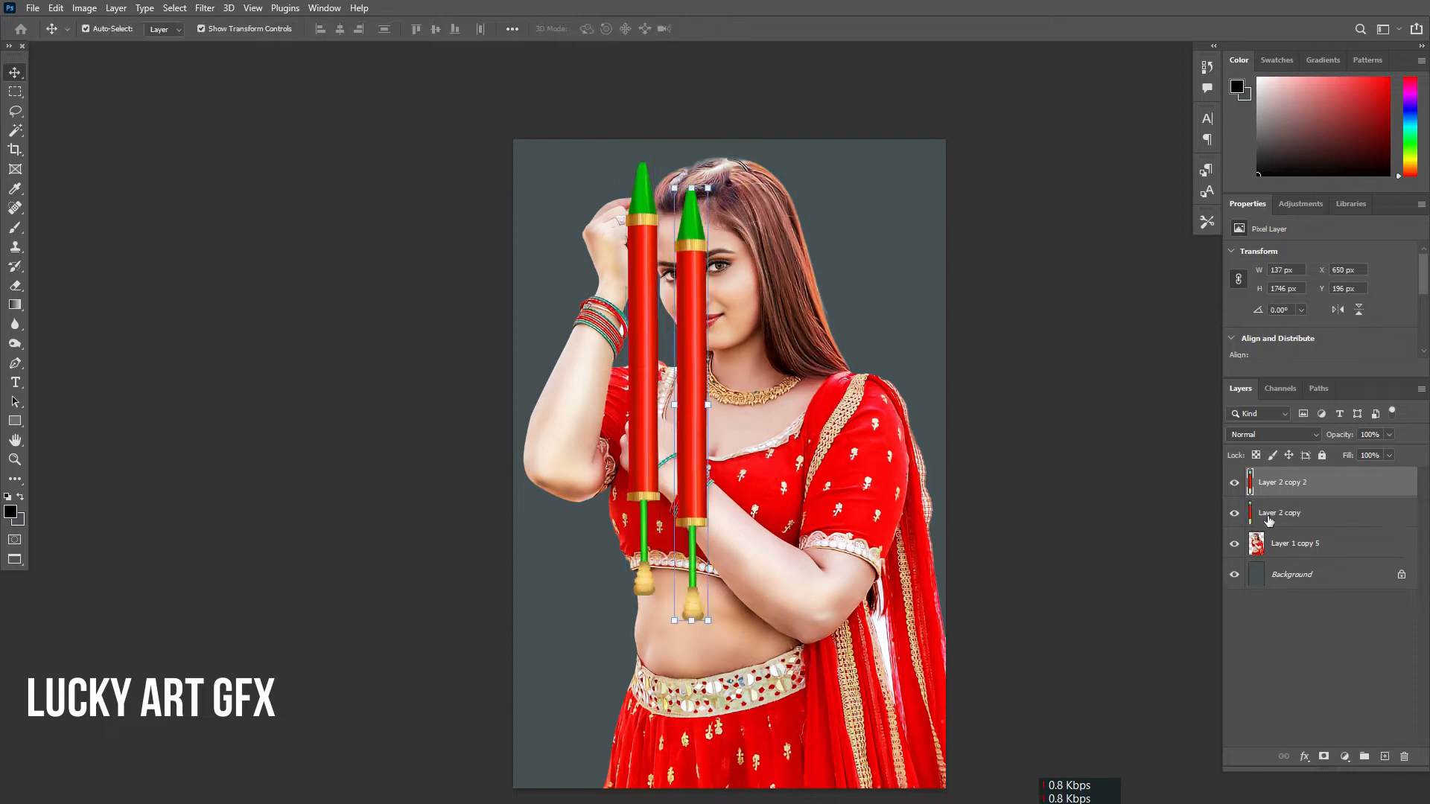
- Place the duplicated water gun, tilted slightly, across both hands with Layer 2 copy hidden
{"action": "left_click_drag", "start_coordinate": [698, 368], "coordinate": [640, 330]}
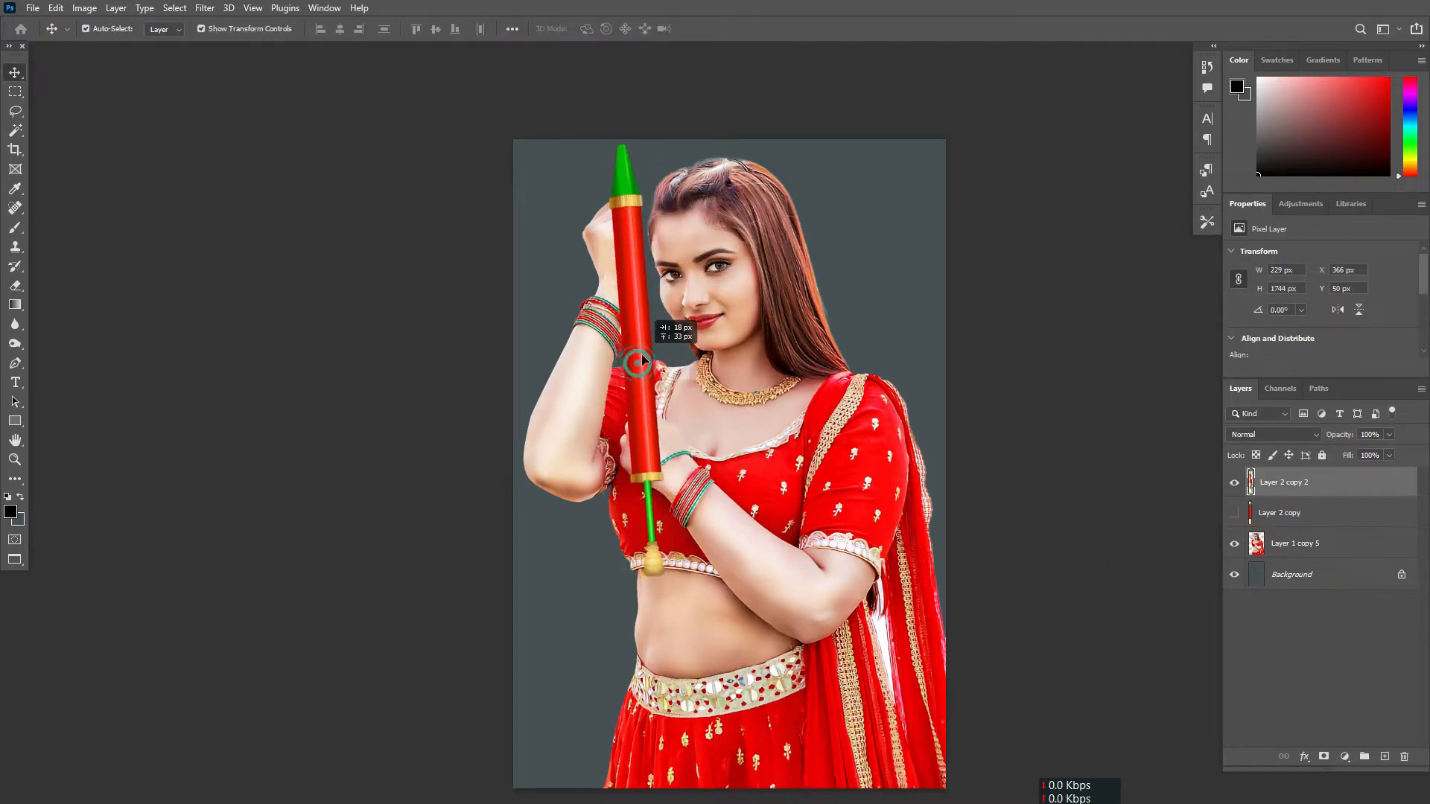
{"action": "left_click", "coordinate": [994, 434]}
{"action": "scroll", "coordinate": [994, 433], "scroll_direction": "up", "scroll_amount": 1}
{"action": "scroll", "coordinate": [855, 526], "scroll_direction": "down", "scroll_amount": 3}
- Extend the canvas upward with the Crop tool to add empty space above the woman's head
{"action": "key", "text": "c"}
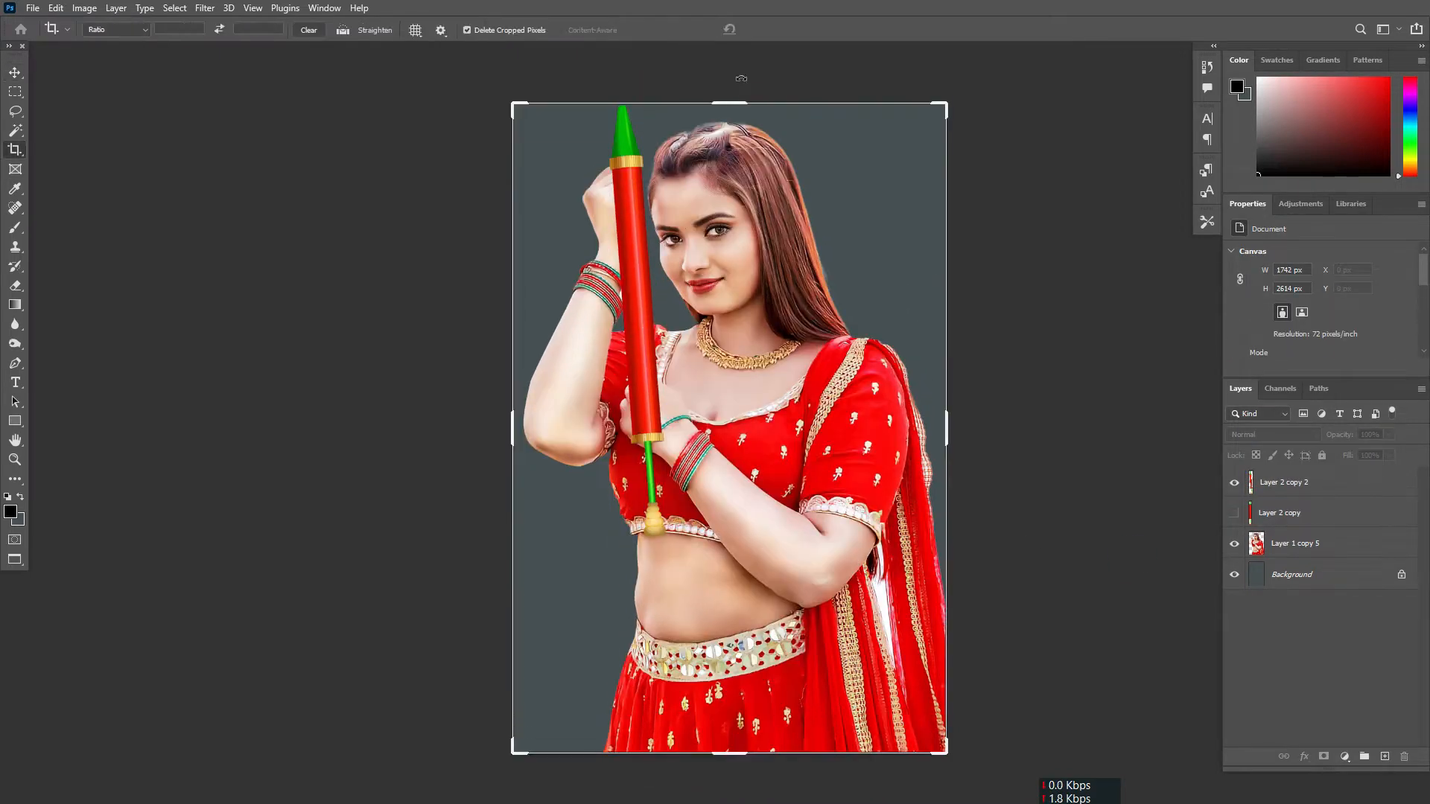
{"action": "left_click_drag", "start_coordinate": [737, 91], "coordinate": [738, 43]}
{"action": "key", "text": "Return"}
{"action": "key", "text": "v"}
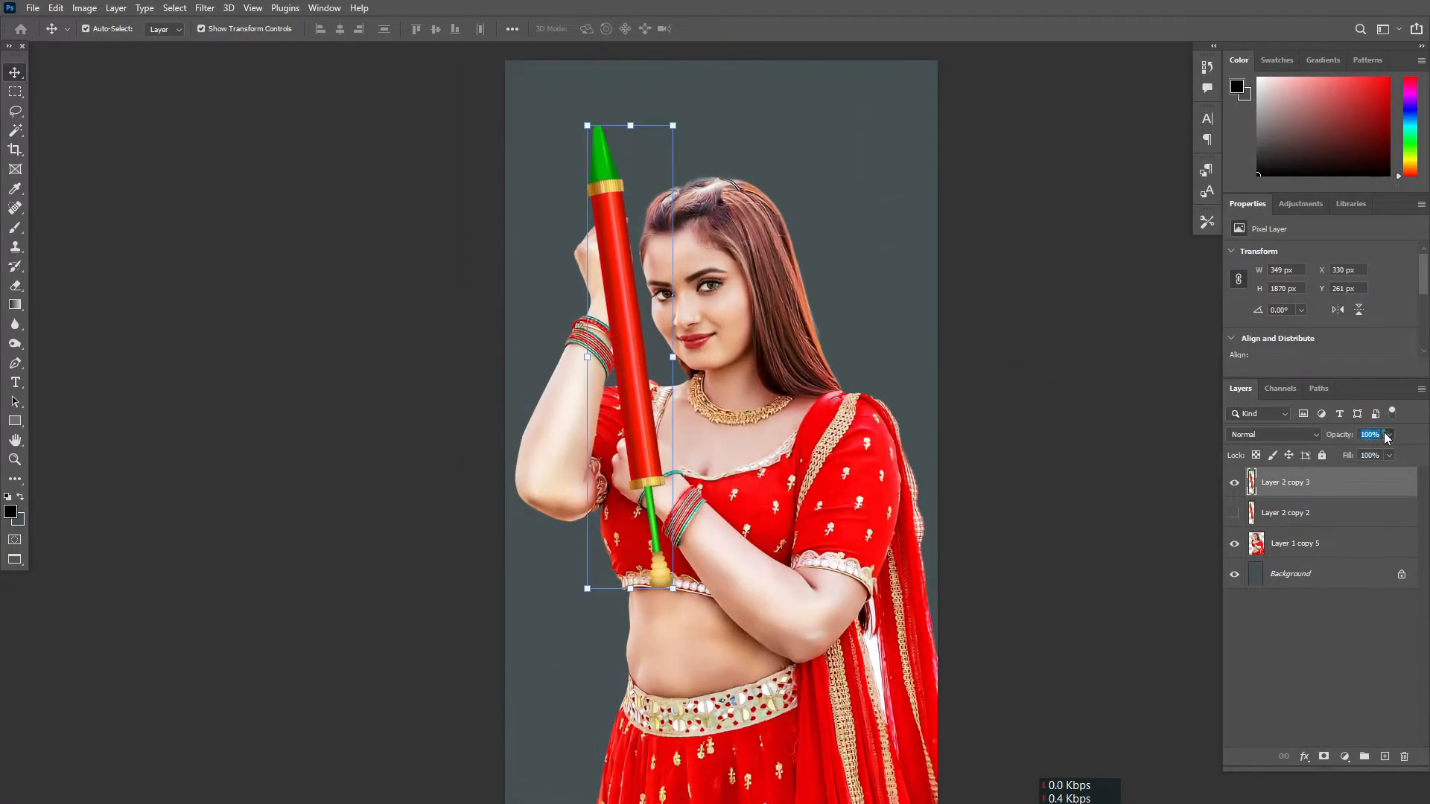
- Lower the water gun layer's opacity to 23% and start a Pen path along the raised hand's top finger
{"action": "scroll", "coordinate": [566, 239], "scroll_direction": "up", "scroll_amount": 6}
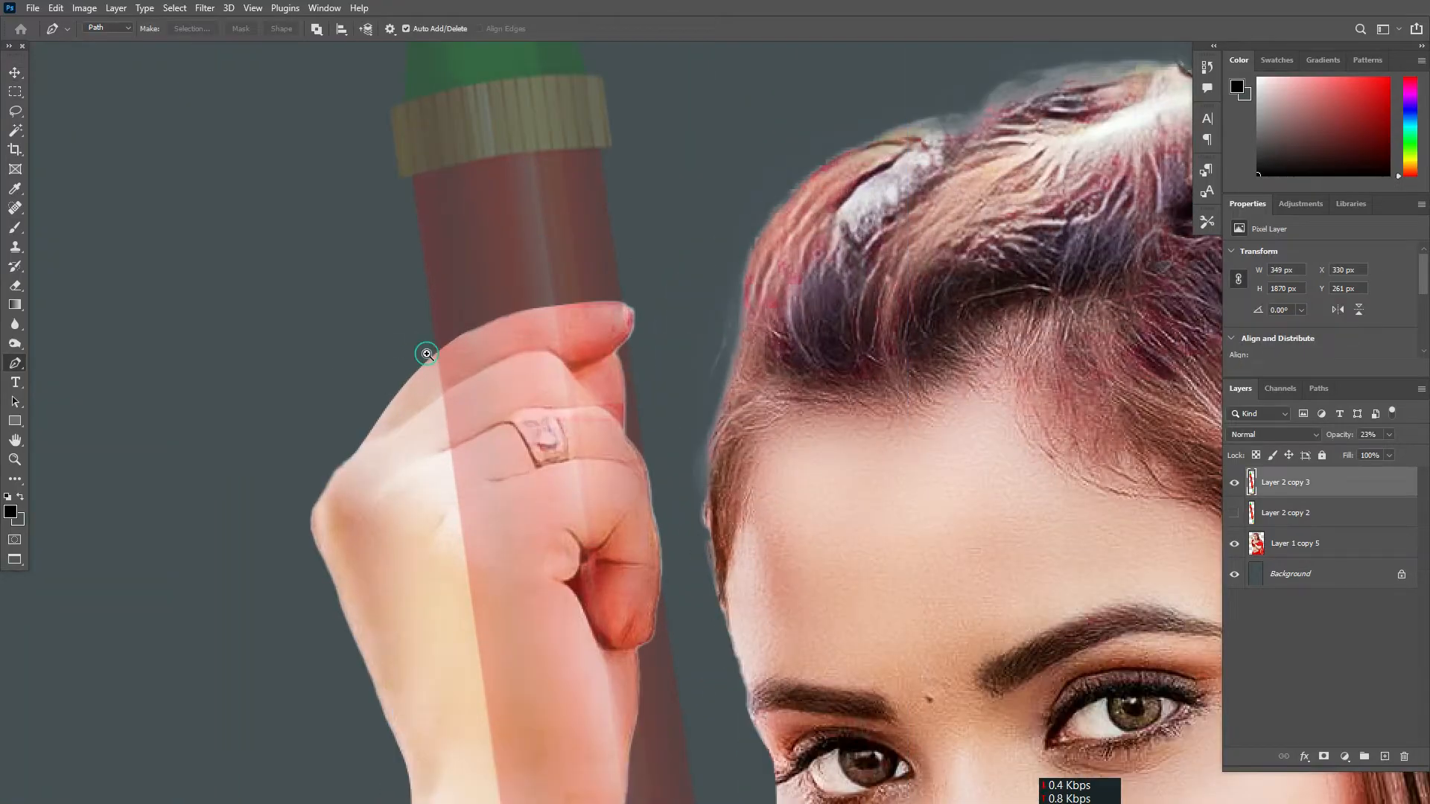
{"action": "scroll", "coordinate": [427, 354], "scroll_direction": "up", "scroll_amount": 2}
{"action": "left_click", "coordinate": [398, 386]}
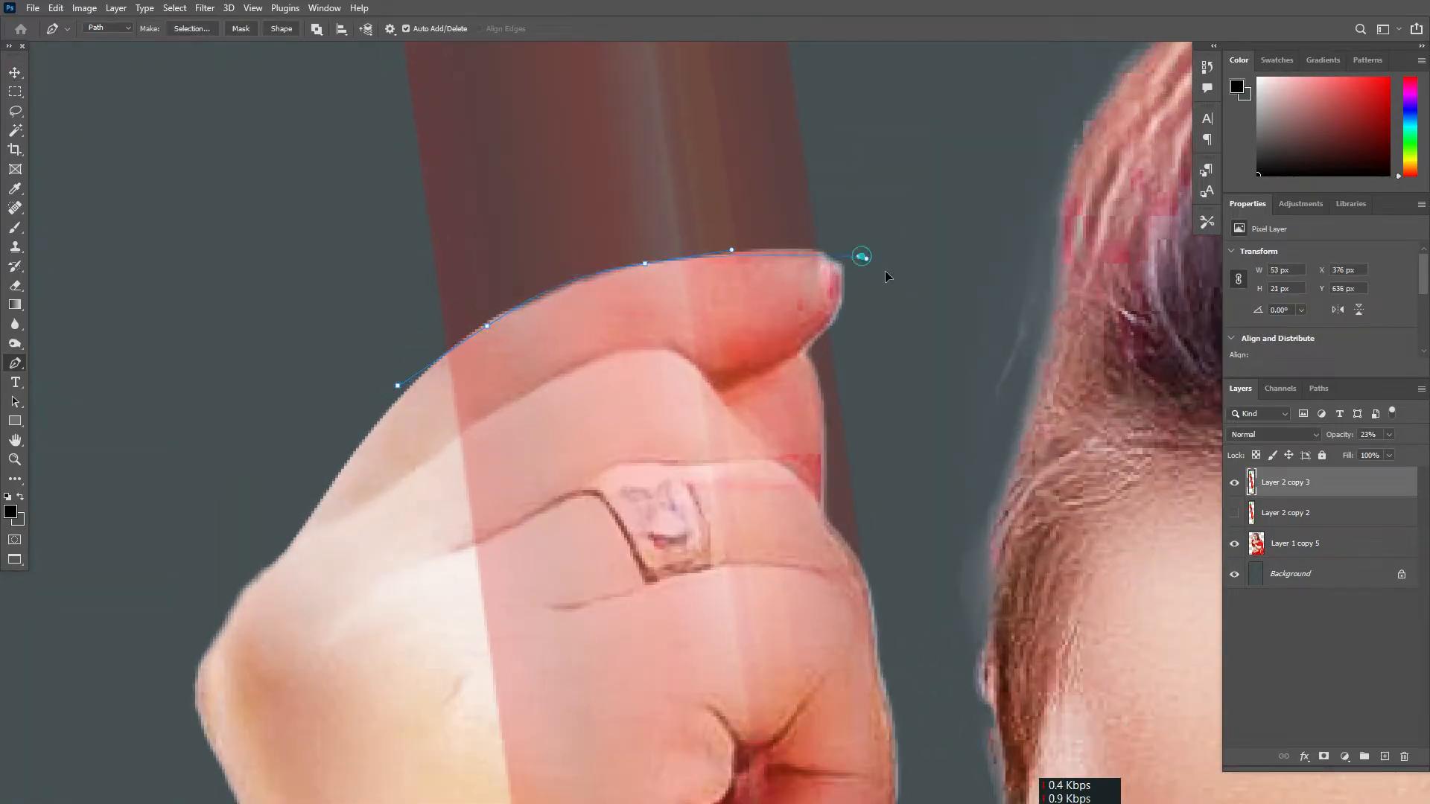
{"action": "left_click_drag", "start_coordinate": [823, 424], "coordinate": [794, 276]}
{"action": "left_click_drag", "start_coordinate": [799, 327], "coordinate": [801, 346]}
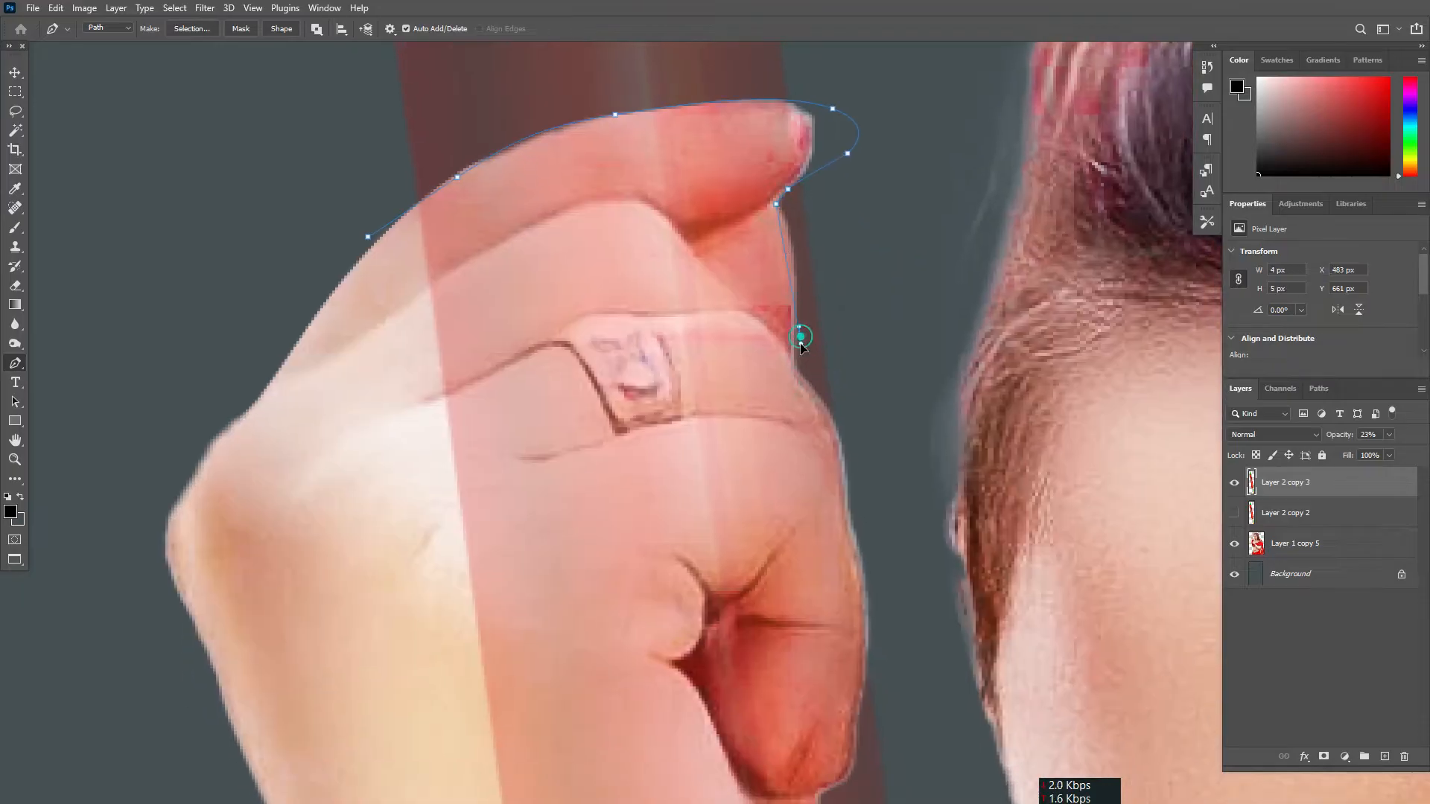
- Extend the Pen path down the outer edge of the raised hand's fingers toward the wrist
{"action": "left_click_drag", "start_coordinate": [844, 460], "coordinate": [702, 242]}
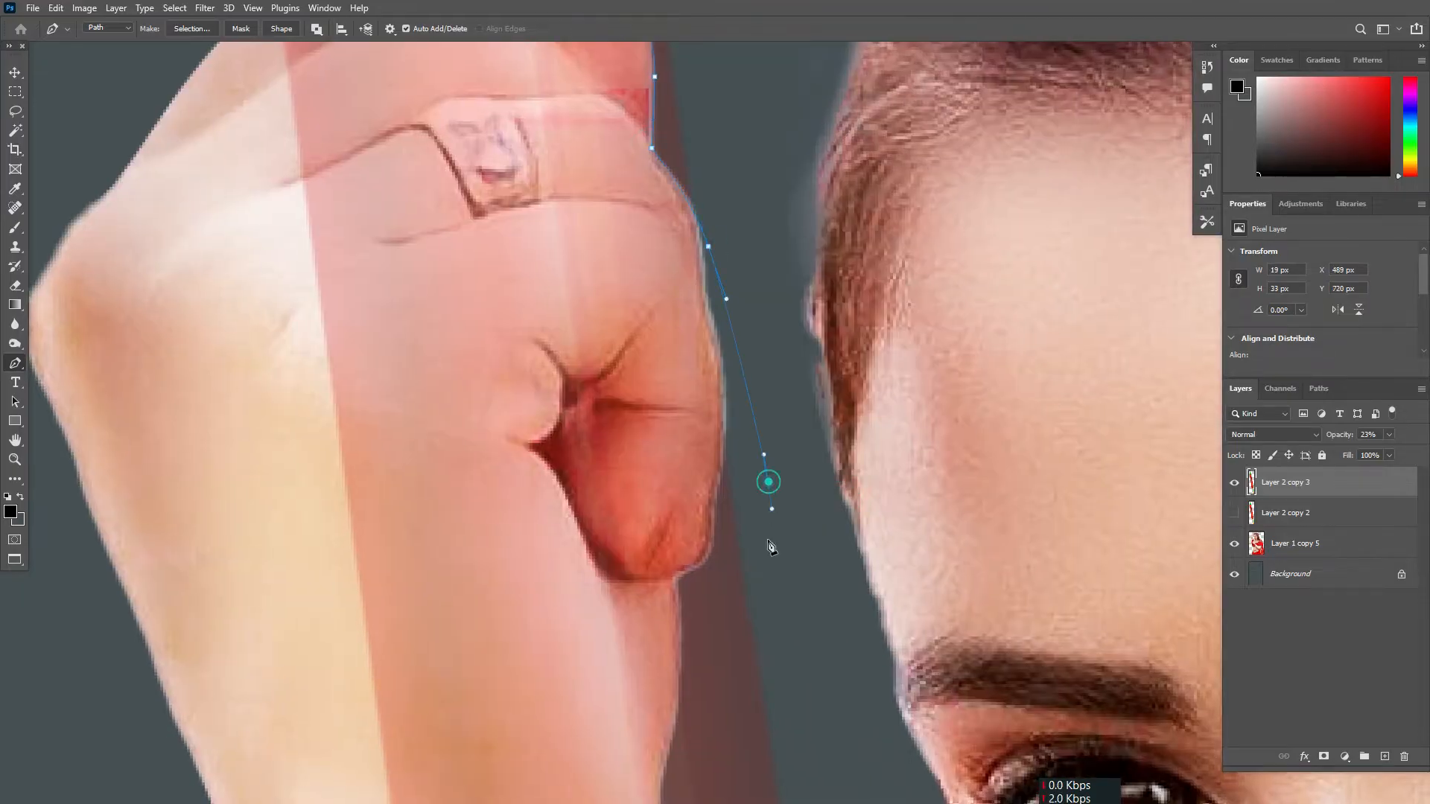
{"action": "left_click_drag", "start_coordinate": [772, 547], "coordinate": [762, 277]}
{"action": "left_click", "coordinate": [716, 202]}
{"action": "left_click_drag", "start_coordinate": [647, 540], "coordinate": [695, 308]}
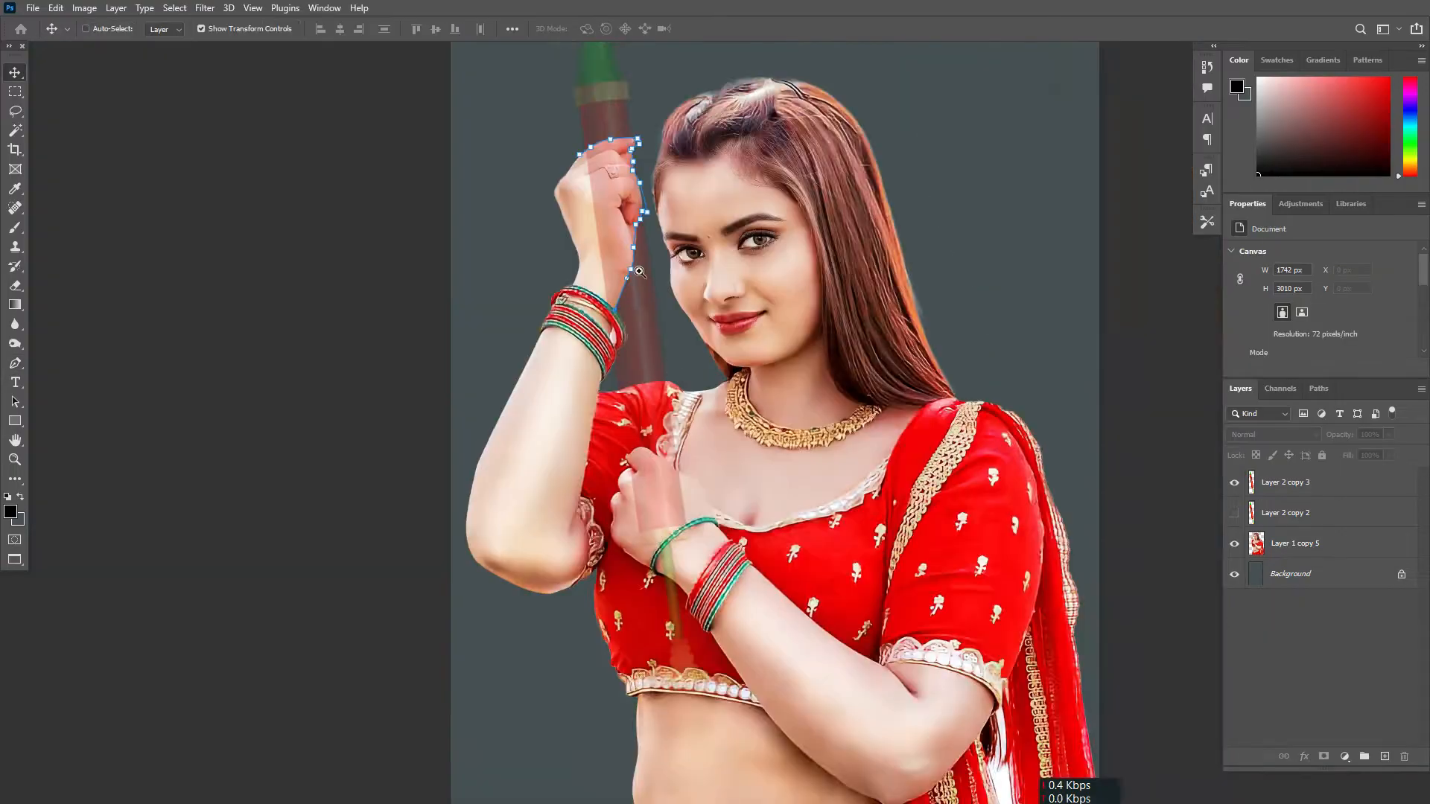
- Correct the path below the little finger and cut the water gun away where both hands grip it
{"action": "scroll", "coordinate": [640, 273], "scroll_direction": "up", "scroll_amount": 4}
{"action": "left_click_drag", "start_coordinate": [642, 276], "coordinate": [666, 499]}
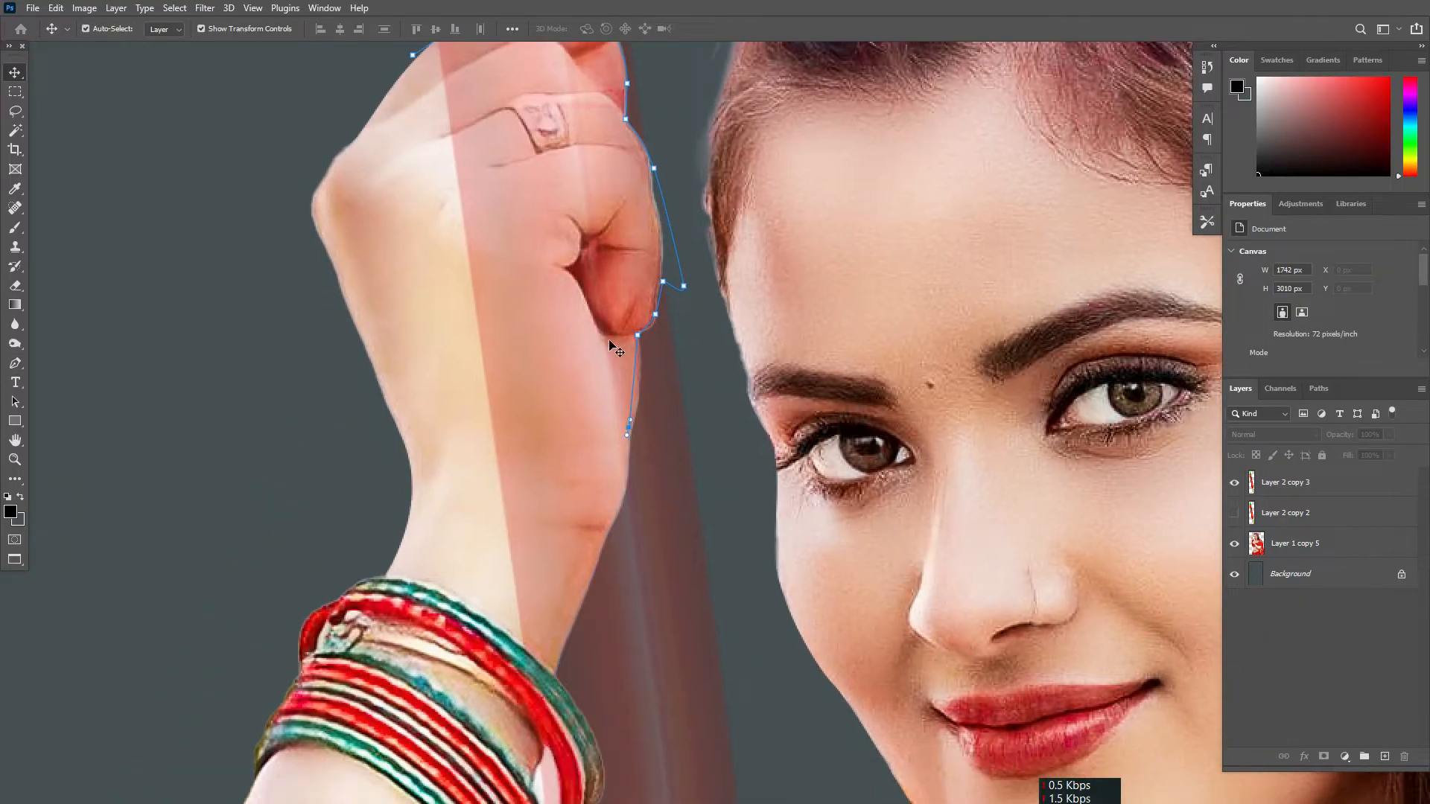
{"action": "left_click", "coordinate": [619, 335]}
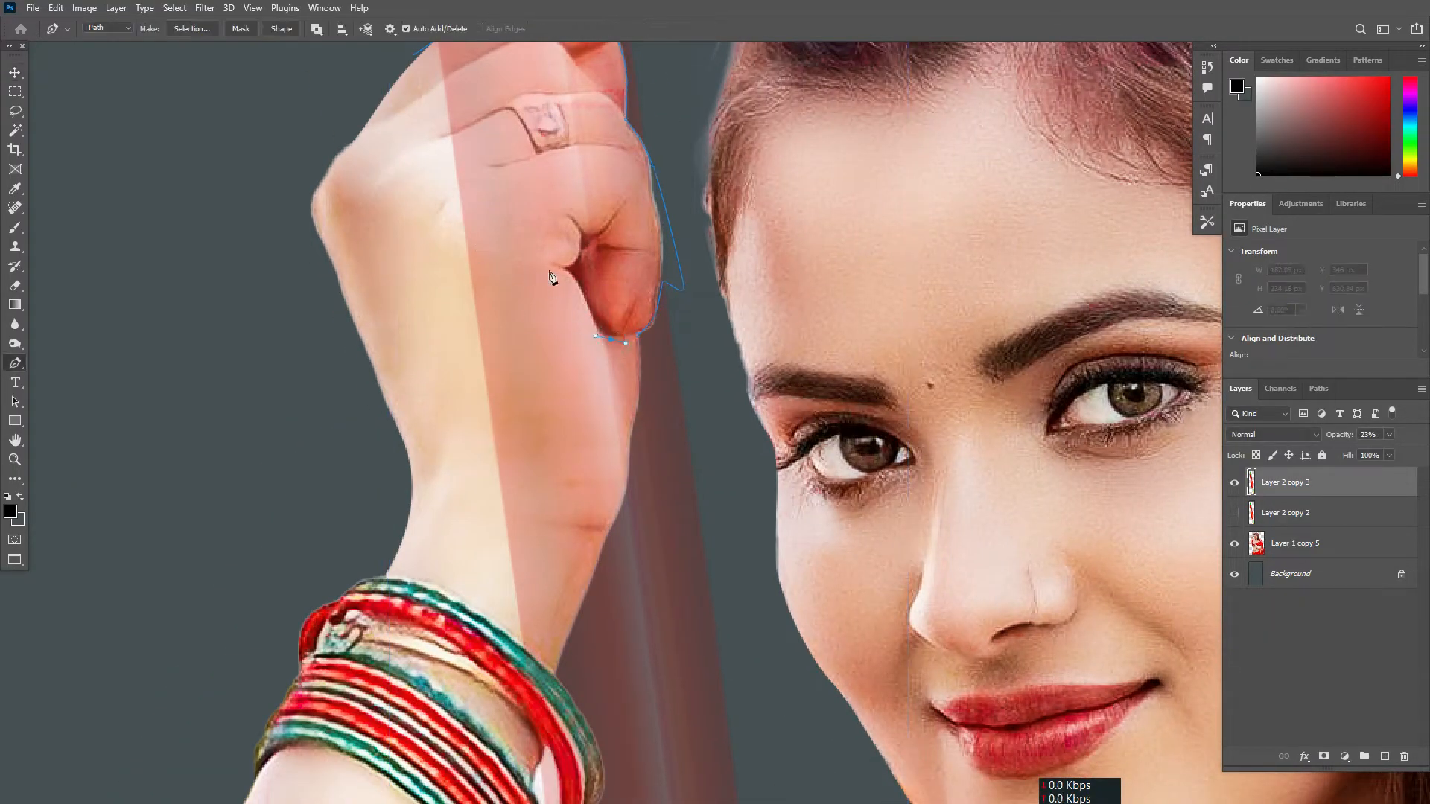
{"action": "scroll", "coordinate": [452, 359], "scroll_direction": "down", "scroll_amount": 5}
{"action": "key", "text": "ctrl+z"}
{"action": "scroll", "coordinate": [487, 240], "scroll_direction": "up", "scroll_amount": 2}
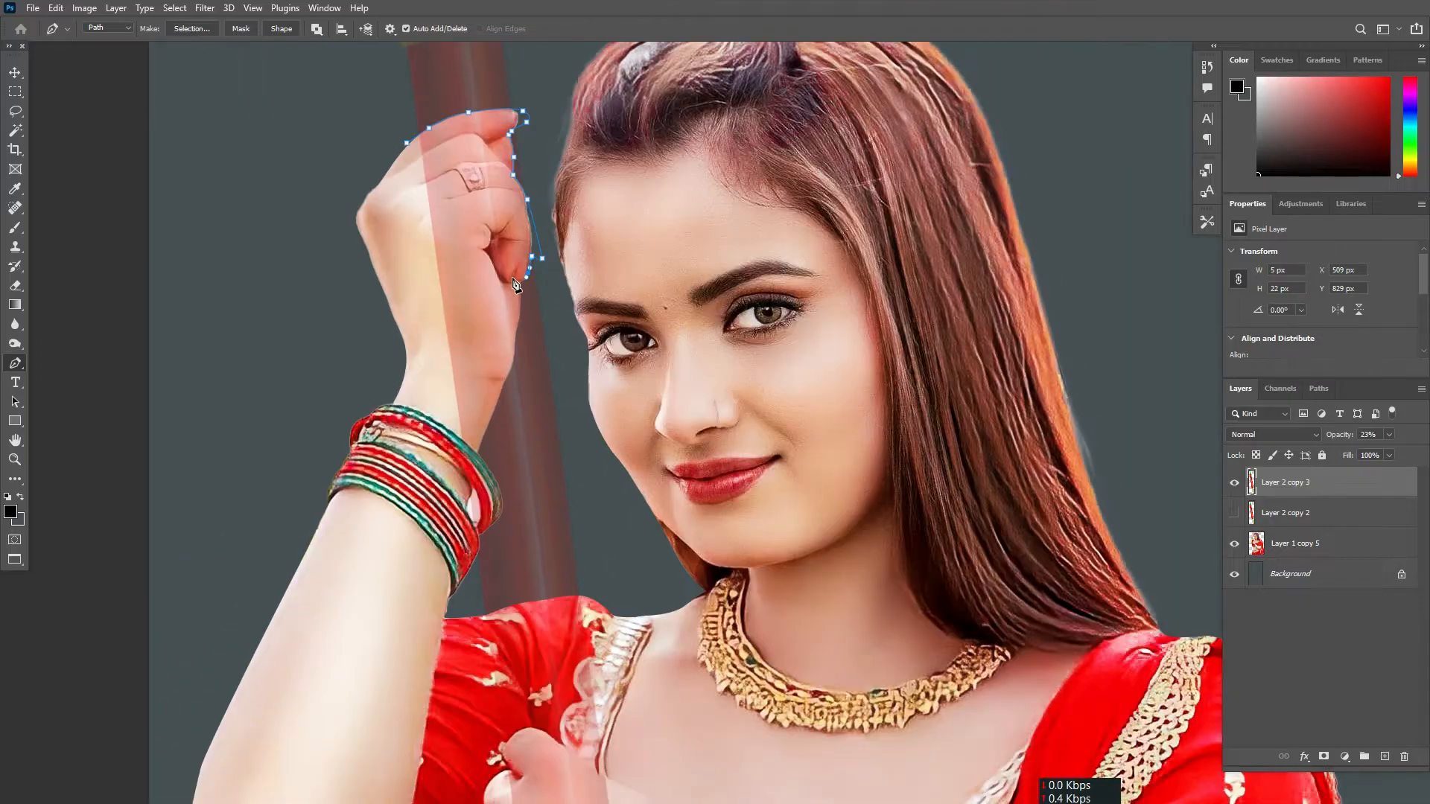
{"action": "scroll", "coordinate": [514, 283], "scroll_direction": "up", "scroll_amount": 3}
{"action": "scroll", "coordinate": [520, 285], "scroll_direction": "down", "scroll_amount": 4}
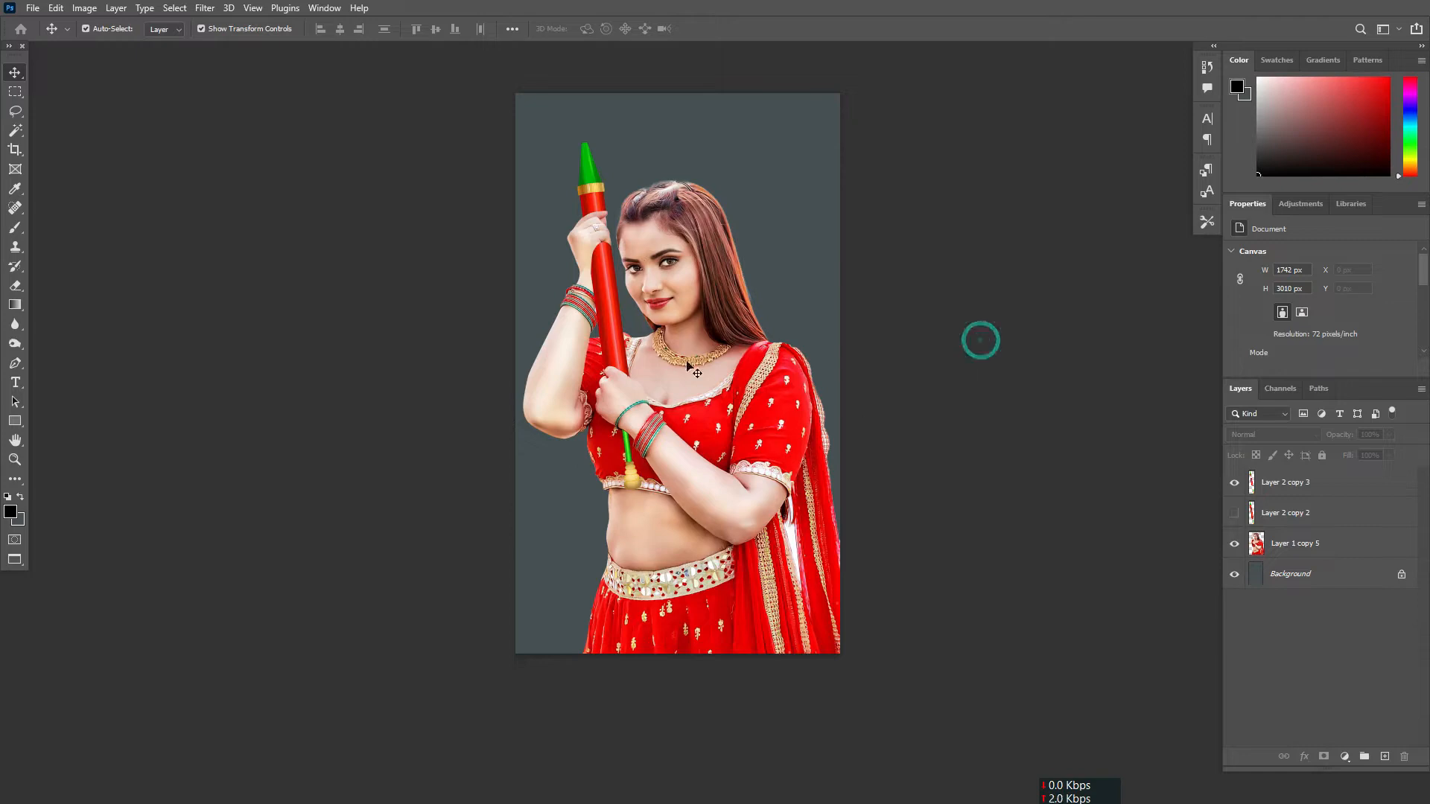
- Examine how the water gun sits in both hands, from the fingers down to the handle
{"action": "scroll", "coordinate": [575, 185], "scroll_direction": "up", "scroll_amount": 3}
{"action": "scroll", "coordinate": [857, 357], "scroll_direction": "right", "scroll_amount": 2}
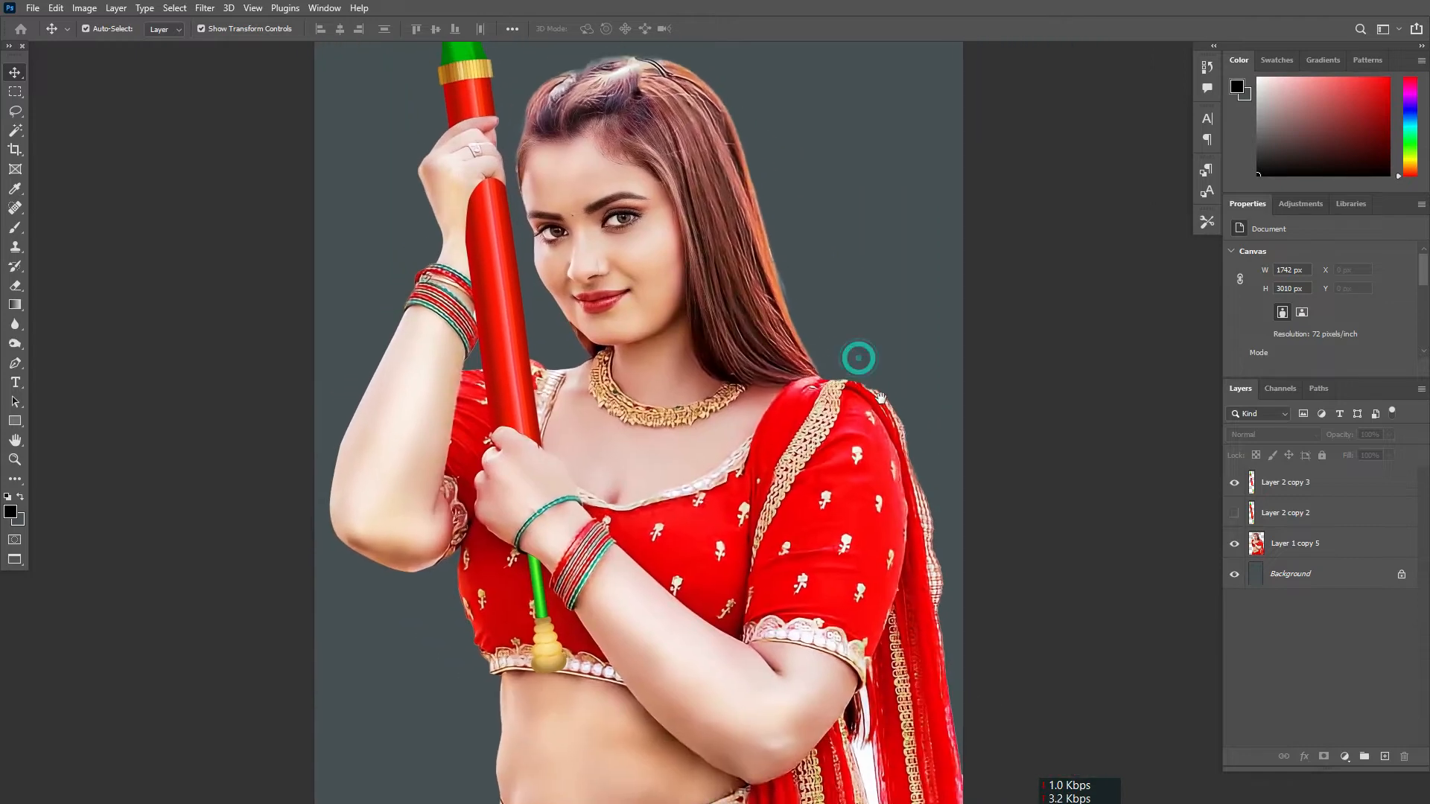
{"action": "scroll", "coordinate": [777, 401], "scroll_direction": "down", "scroll_amount": 2}
{"action": "scroll", "coordinate": [776, 403], "scroll_direction": "down", "scroll_amount": 1}
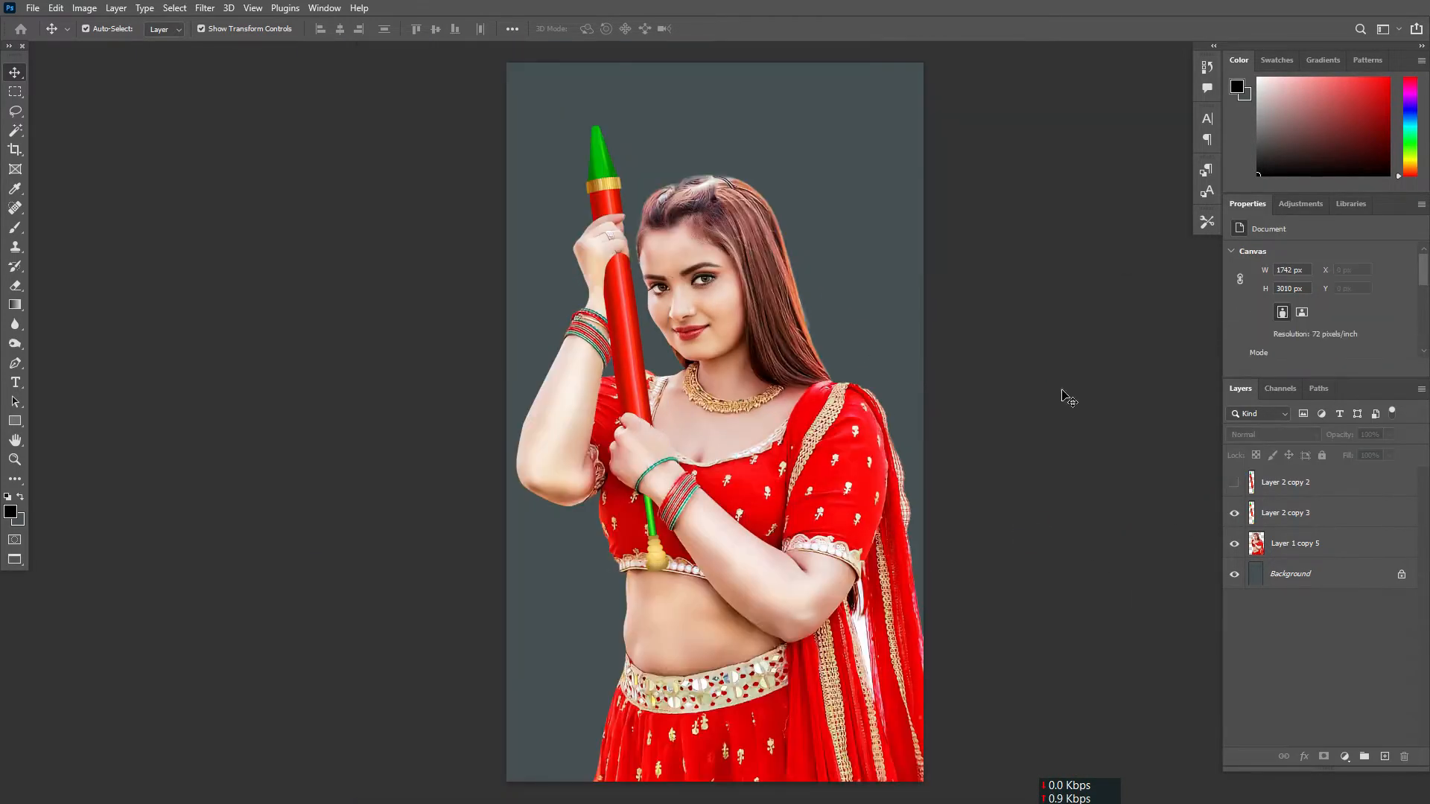
{"action": "scroll", "coordinate": [734, 213], "scroll_direction": "up", "scroll_amount": 3}
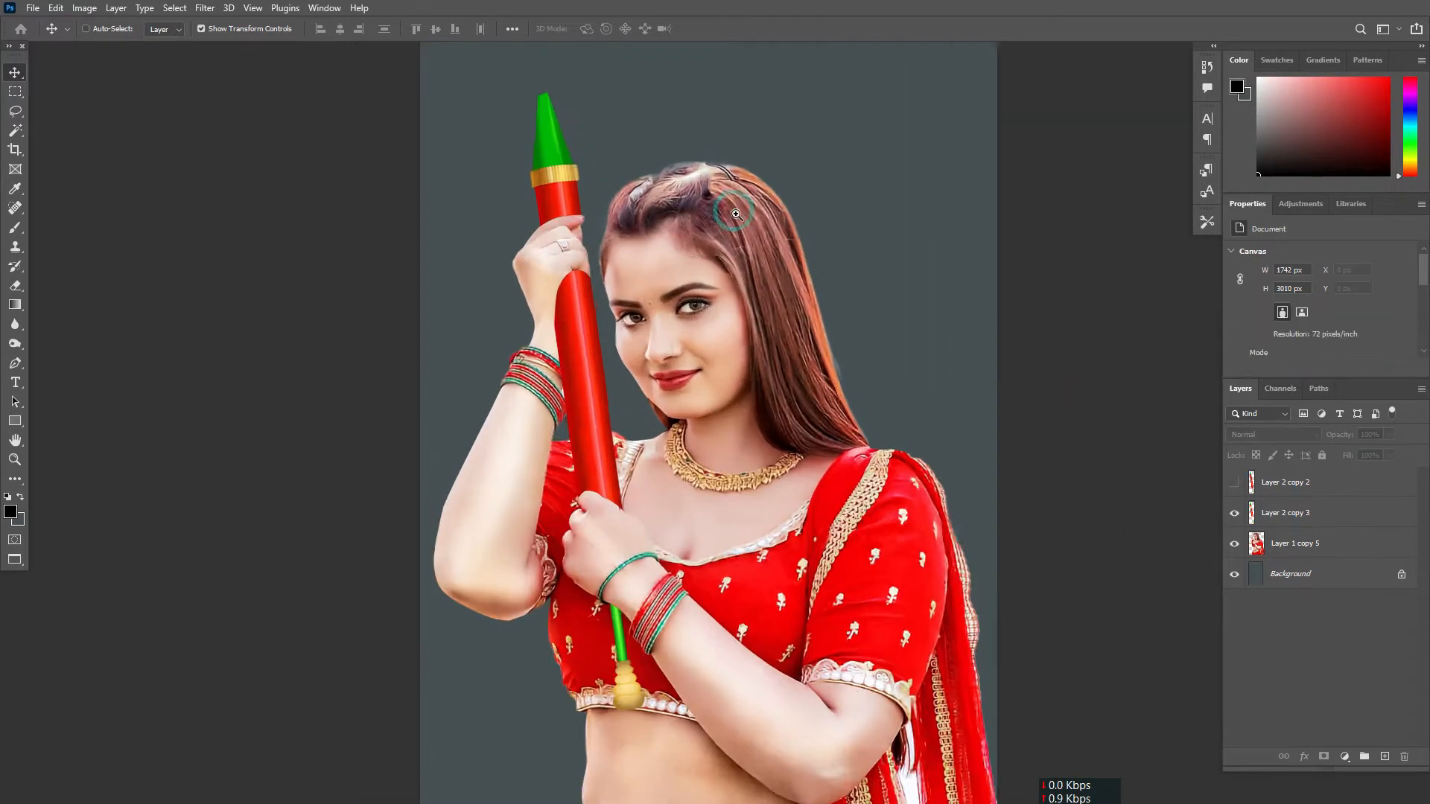
{"action": "left_click_drag", "start_coordinate": [794, 390], "coordinate": [720, 223]}
{"action": "left_click_drag", "start_coordinate": [730, 510], "coordinate": [724, 186]}
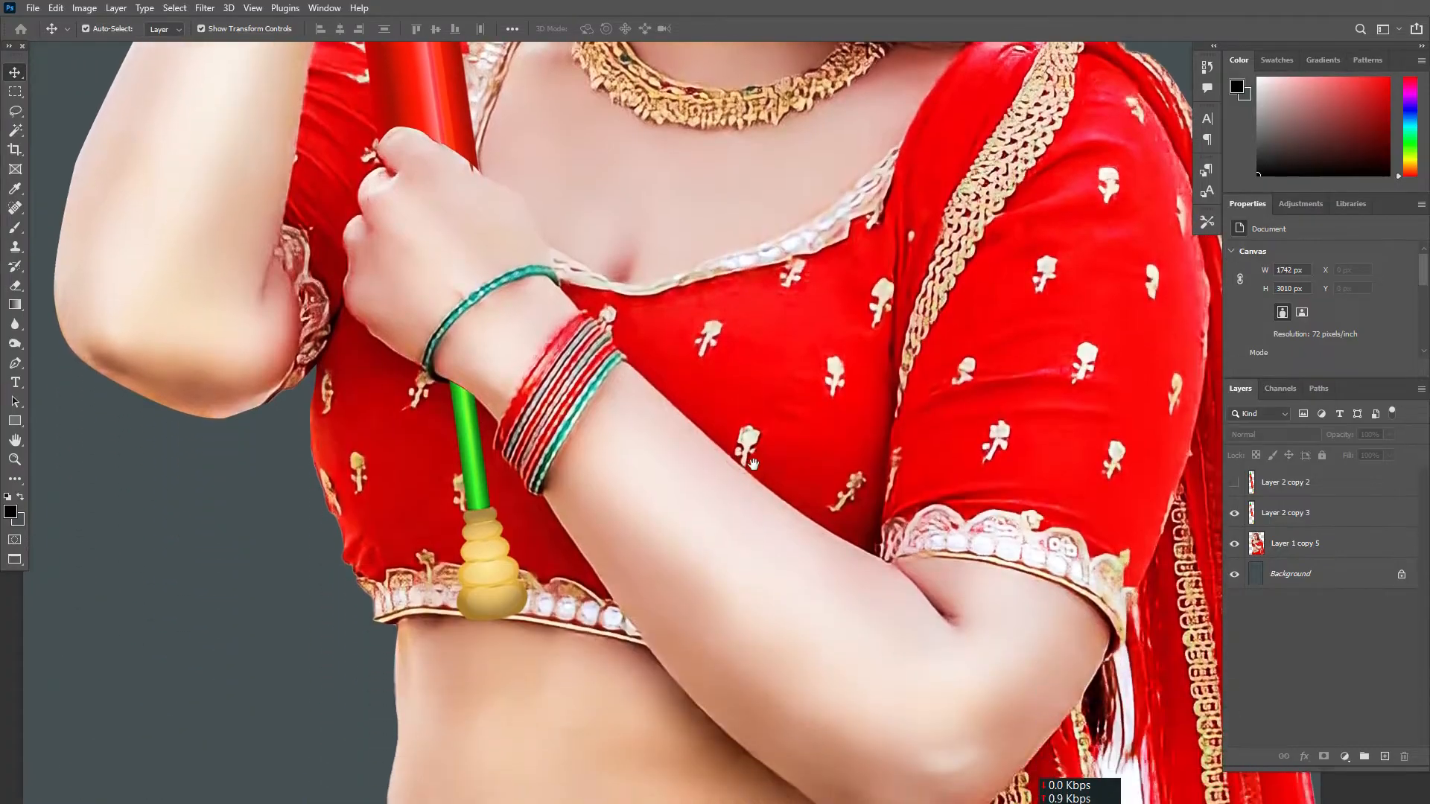
{"action": "key", "text": "ctrl+0"}
{"action": "key", "text": "ctrl+plus"}
{"action": "left_click_drag", "start_coordinate": [808, 462], "coordinate": [742, 436]}
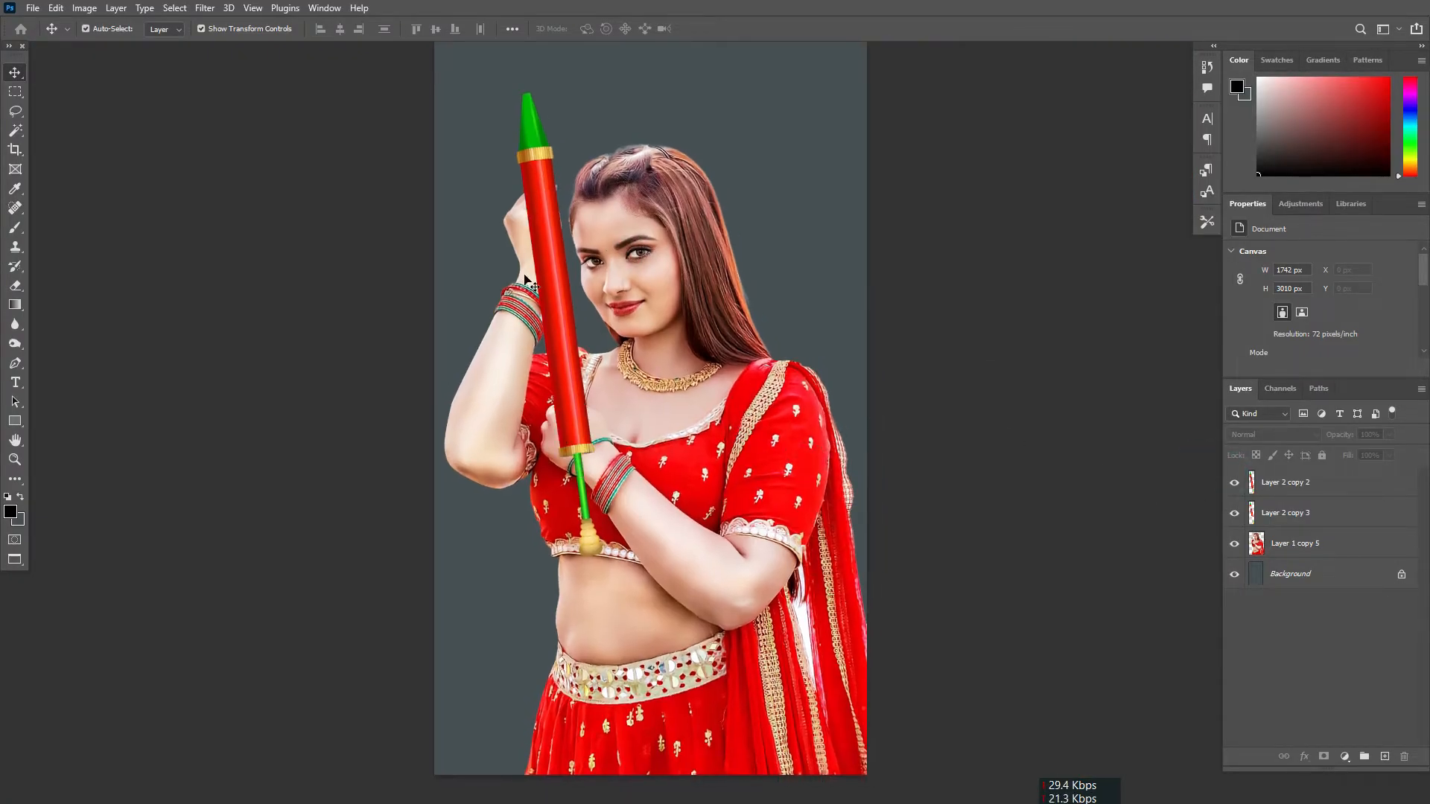
- Remove the spare water gun copy so that only Layer 2 copy 3 remains above the woman's cutout
{"action": "left_click_drag", "start_coordinate": [541, 266], "coordinate": [678, 268]}
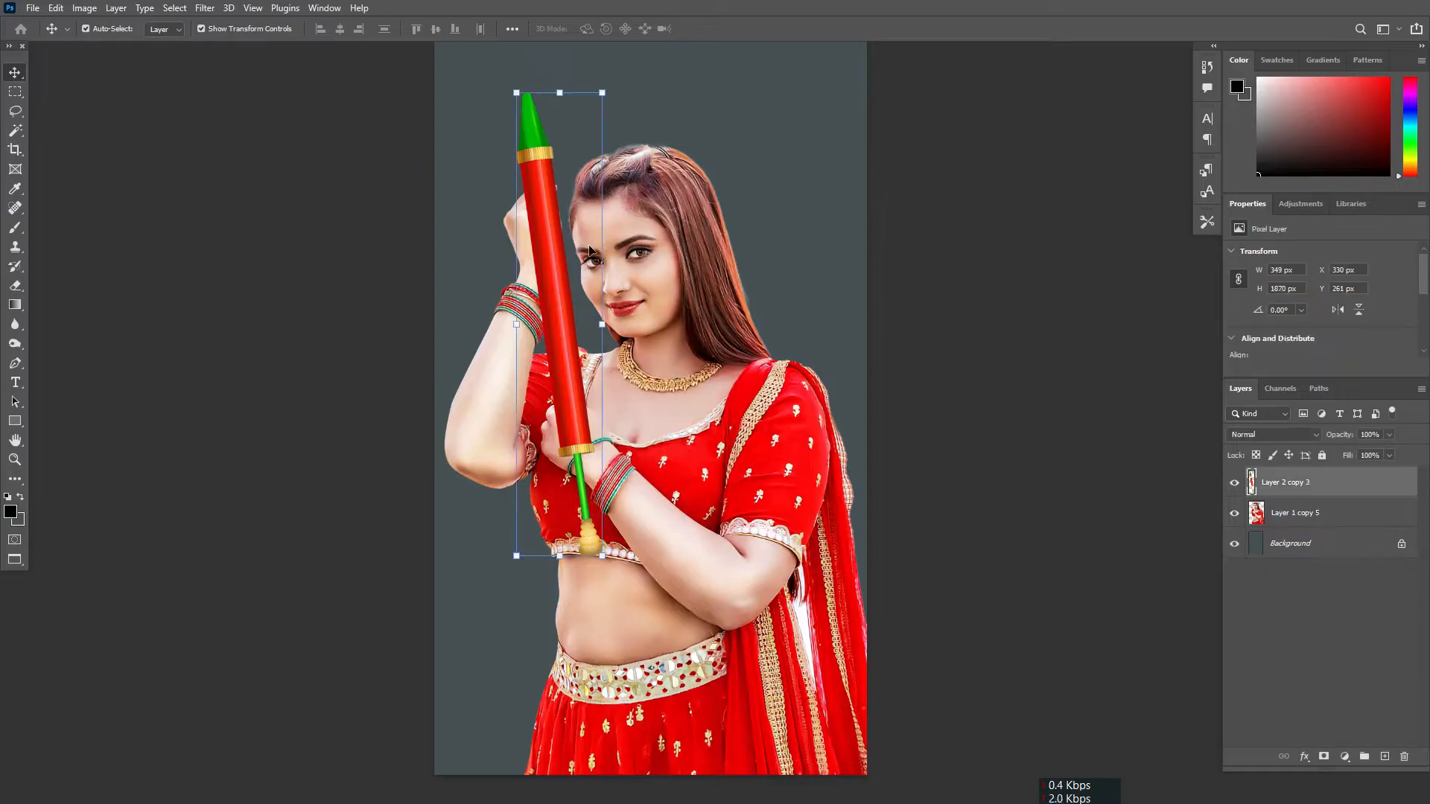
{"action": "scroll", "coordinate": [732, 253], "scroll_direction": "down", "scroll_amount": 3}
{"action": "scroll", "coordinate": [734, 249], "scroll_direction": "up", "scroll_amount": 3}
{"action": "left_click_drag", "start_coordinate": [776, 443], "coordinate": [739, 416]}
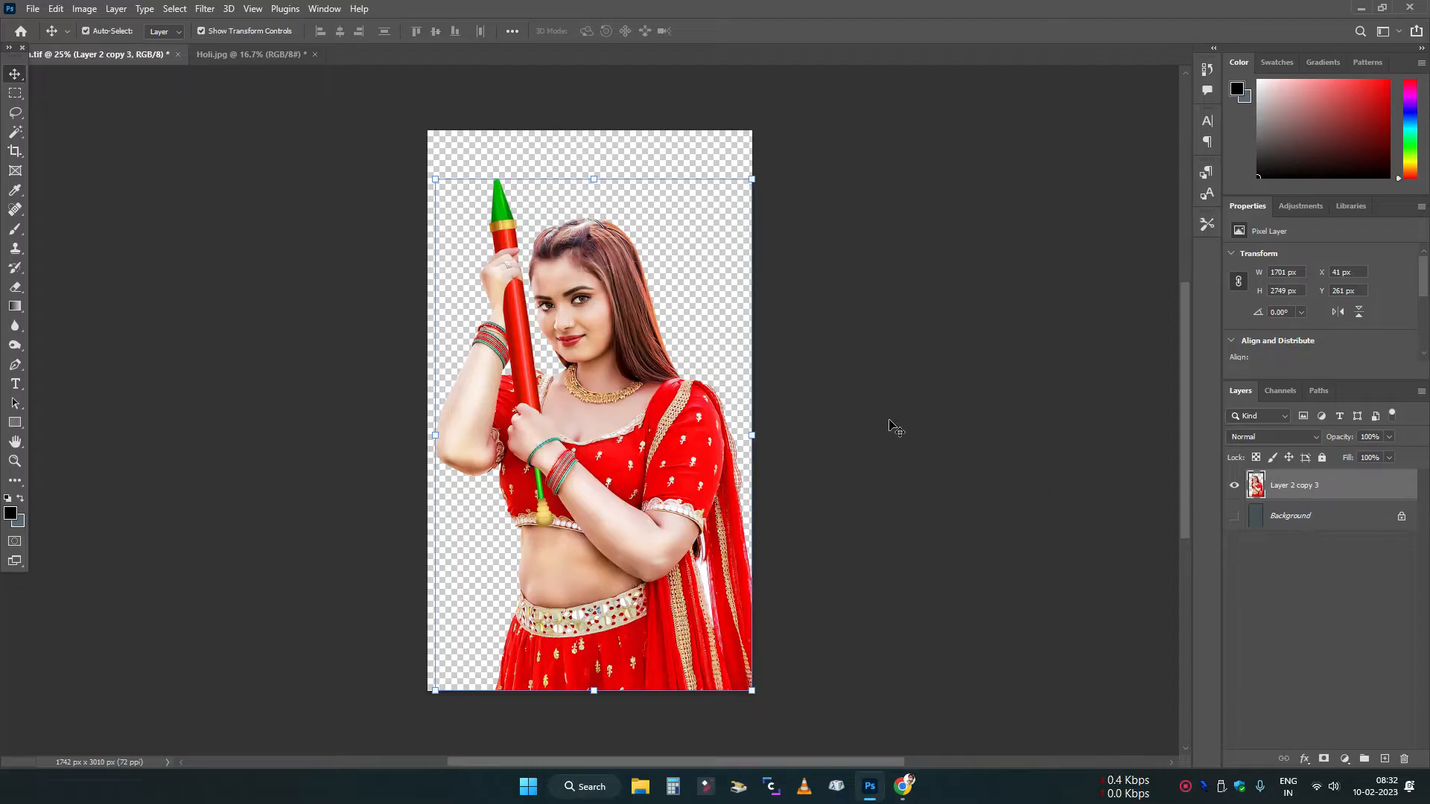
- Copy the woman and water gun layers into the Holi.jpg document and close the source file
{"action": "left_click_drag", "start_coordinate": [83, 55], "coordinate": [119, 159]}
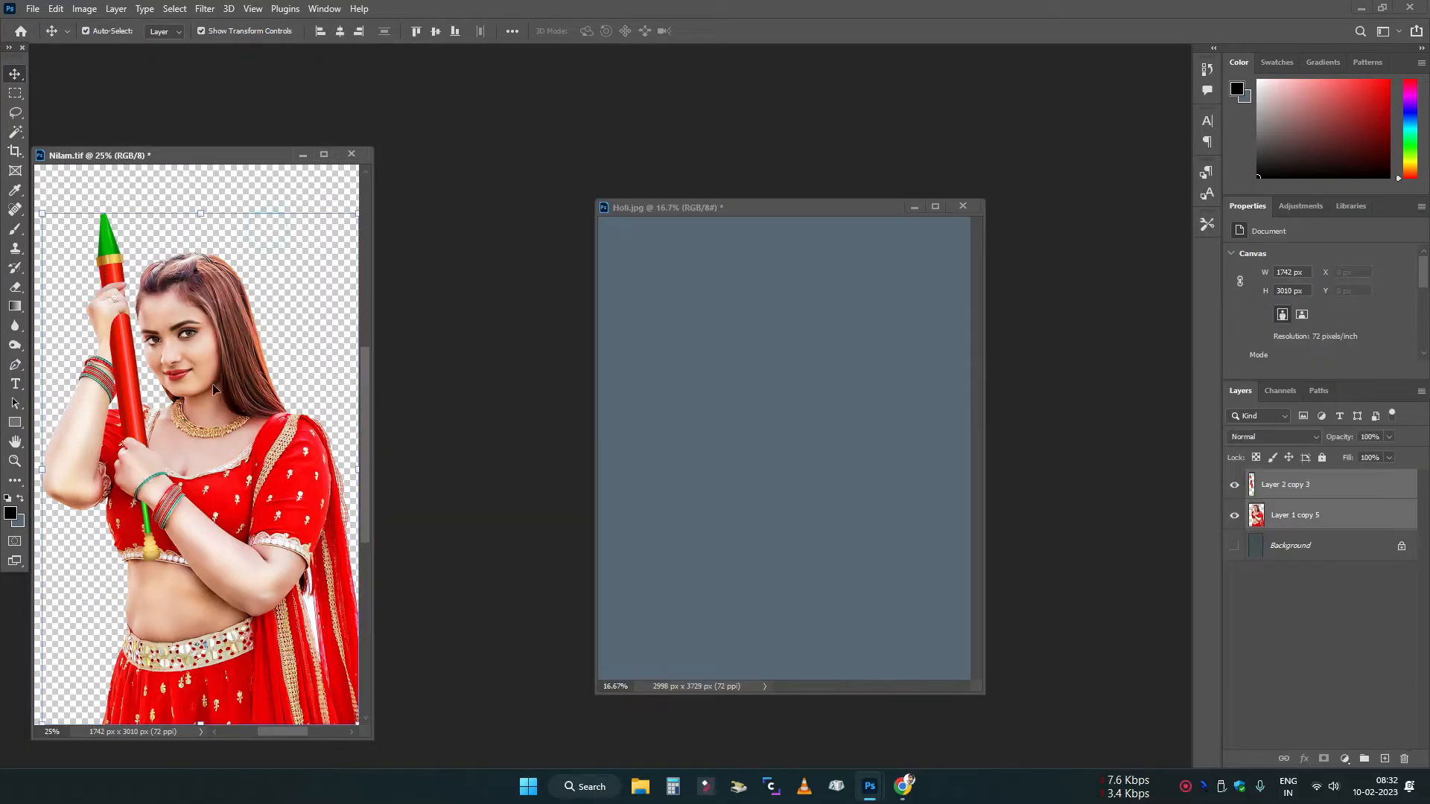
{"action": "left_click_drag", "start_coordinate": [212, 383], "coordinate": [708, 402]}
{"action": "left_click", "coordinate": [351, 153]}
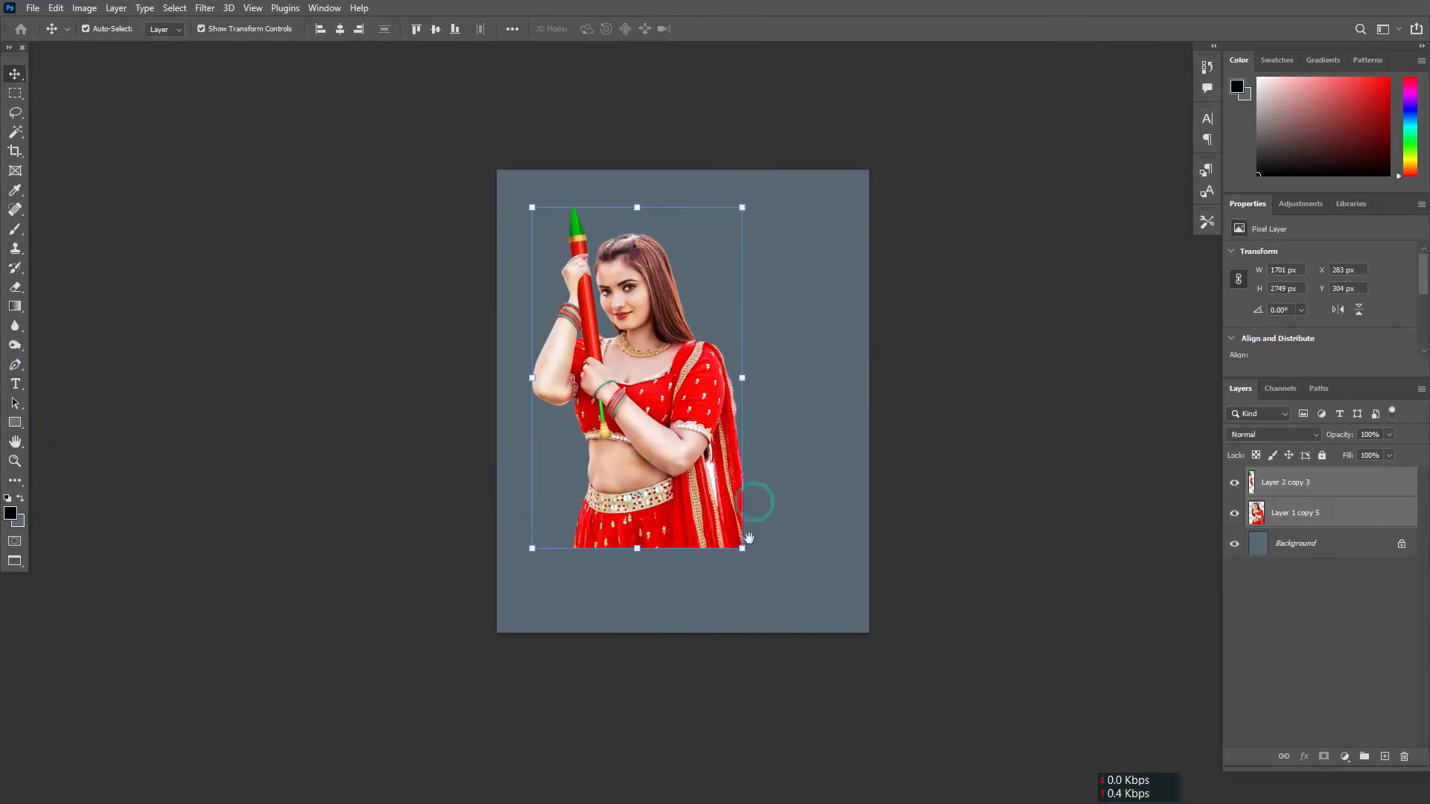
- Scale the woman and water gun together to 133.20% and align their lower edge with the canvas bottom
{"action": "left_click_drag", "start_coordinate": [742, 548], "coordinate": [773, 514]}
{"action": "left_click_drag", "start_coordinate": [811, 617], "coordinate": [822, 632]}
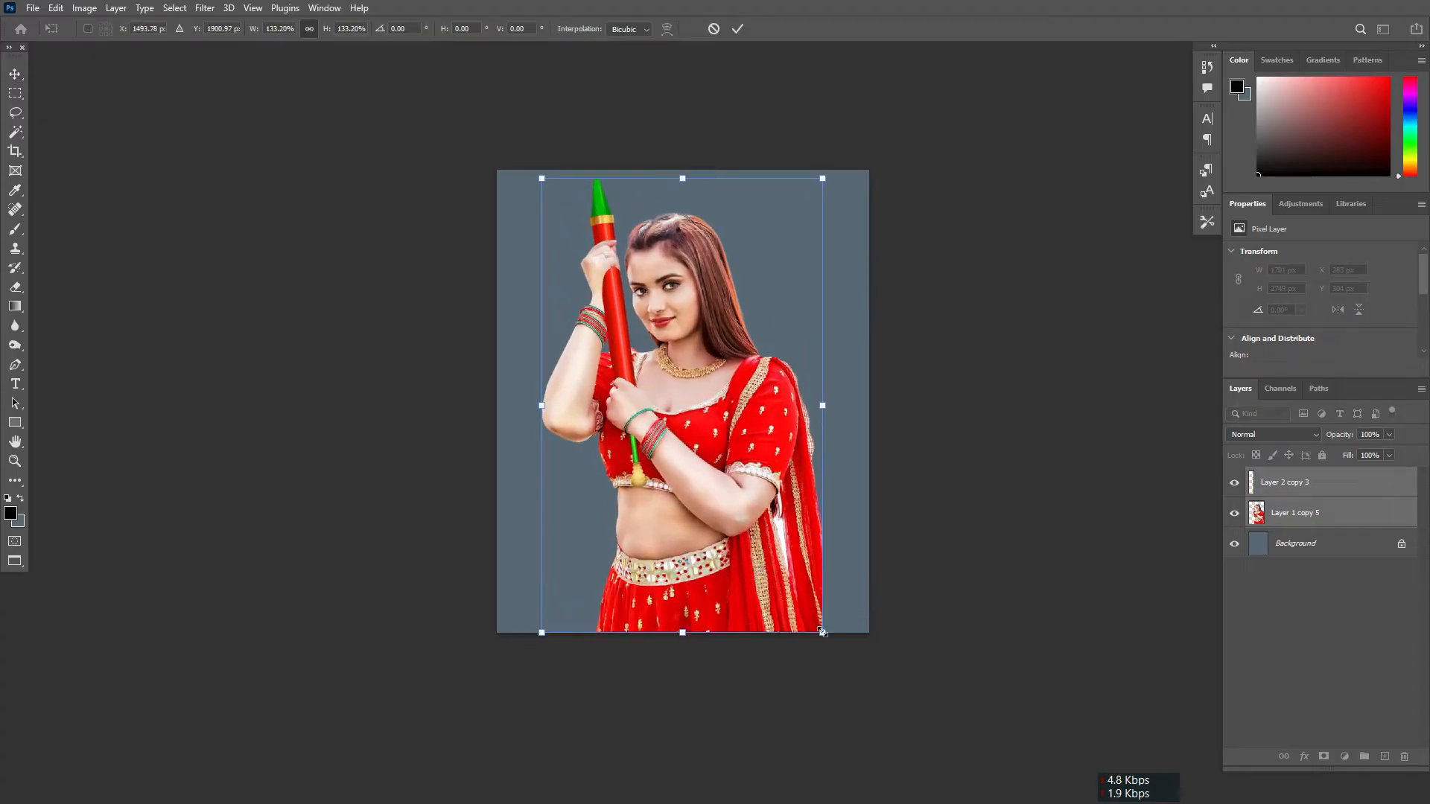
{"action": "key", "text": "Return"}
- Examine the enlarged woman and water gun up close and in the full composition
{"action": "left_click", "coordinate": [807, 232], "text": "ctrl"}
{"action": "left_click_drag", "start_coordinate": [804, 288], "coordinate": [766, 211]}
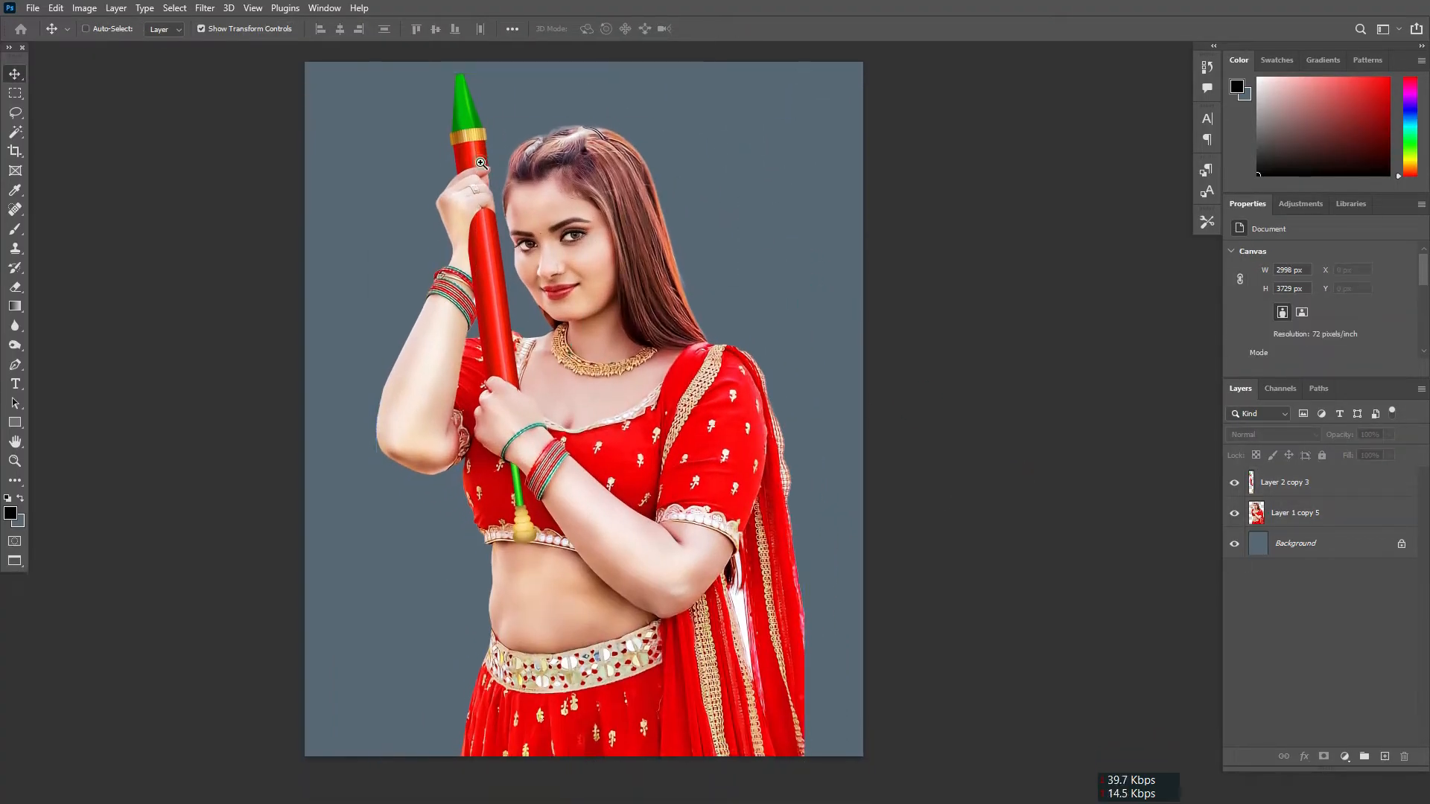
{"action": "triple_click", "coordinate": [480, 164], "text": "ctrl"}
{"action": "left_click_drag", "start_coordinate": [845, 529], "coordinate": [767, 474]}
{"action": "left_click_drag", "start_coordinate": [800, 689], "coordinate": [715, 376]}
{"action": "key", "text": "ctrl+minus"}
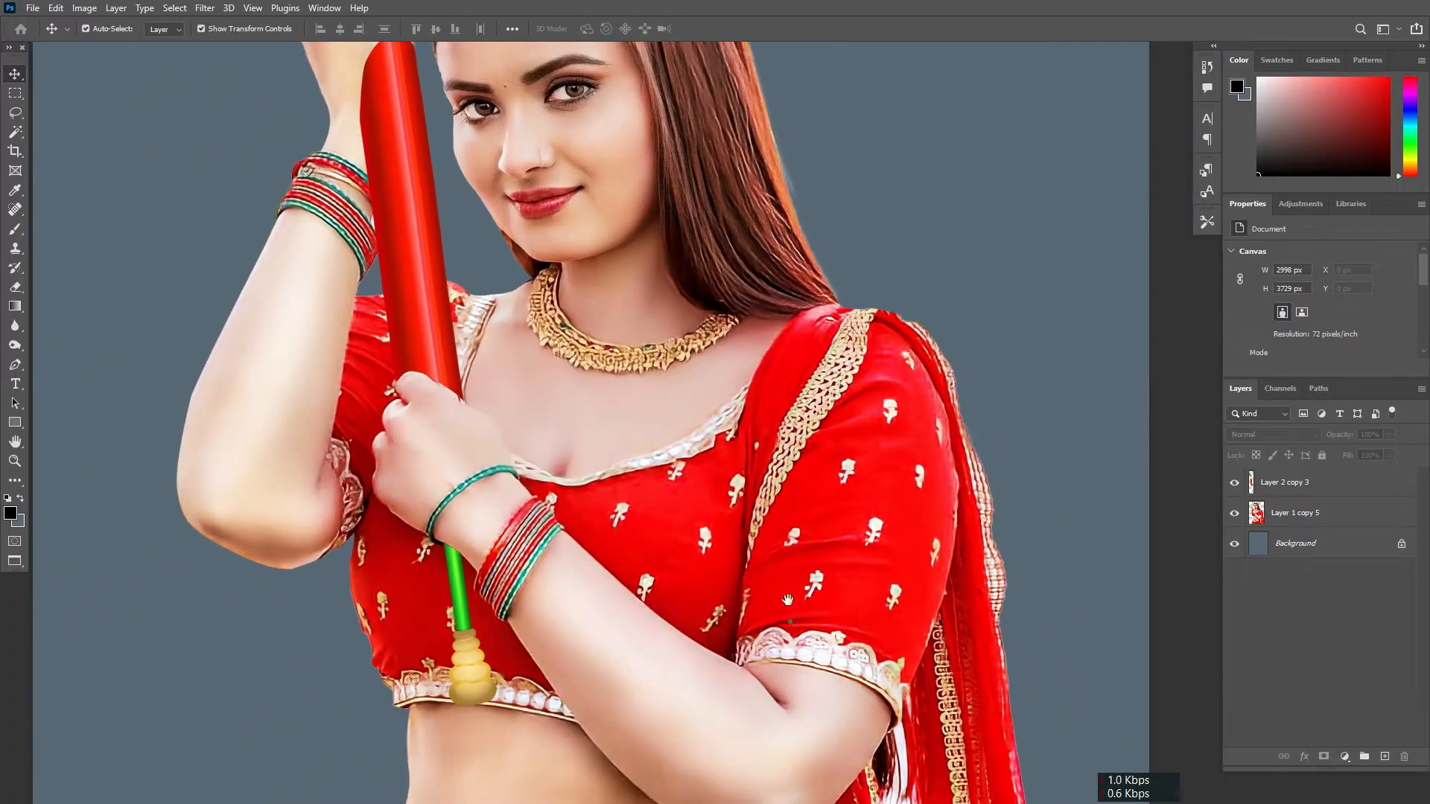
{"action": "key", "text": "ctrl+minus"}
{"action": "key", "text": "ctrl+minus"}
{"action": "key", "text": "ctrl+minus"}
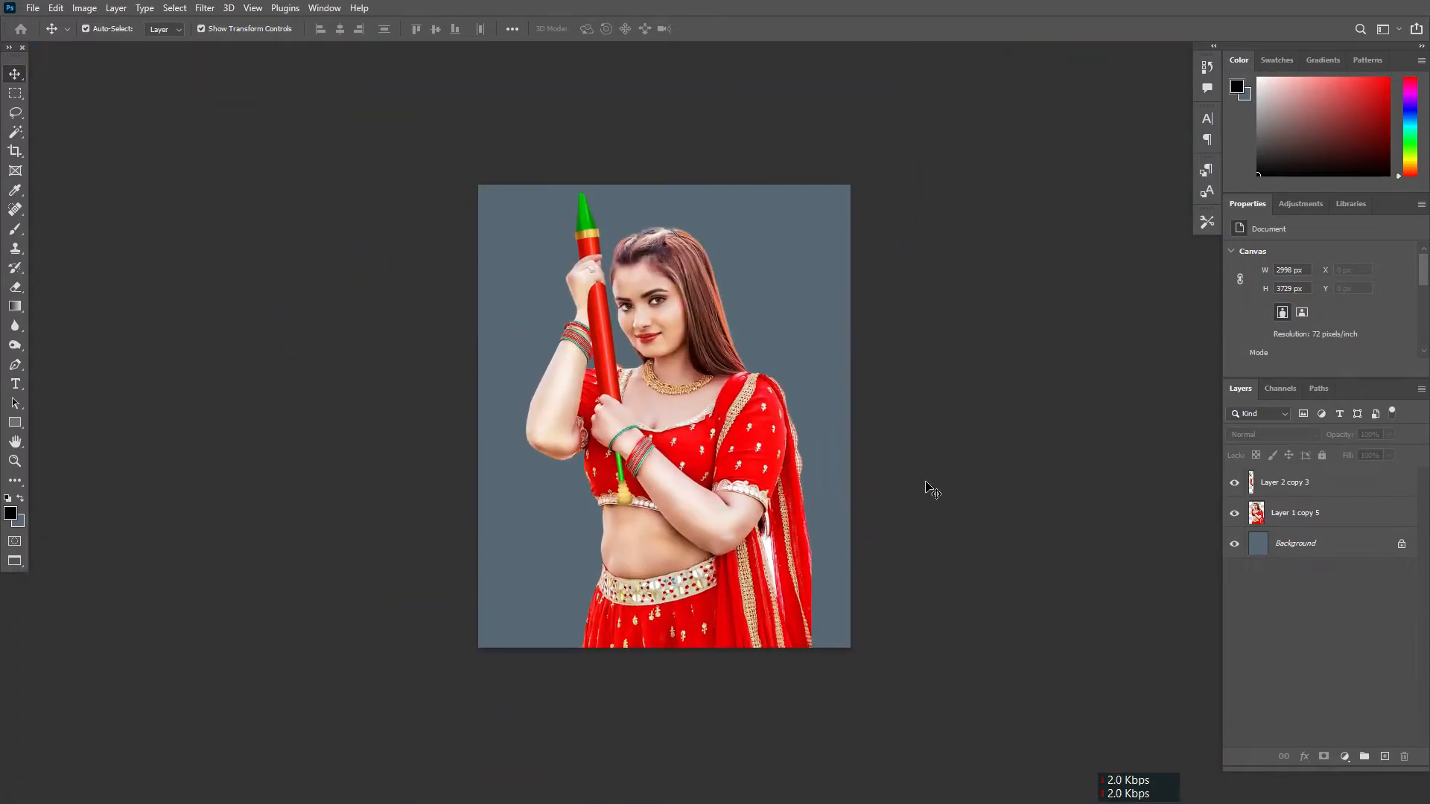
- Open the image "15 of the Best Festivals in the World - Road Affair" from the HOLI 2023 folder
{"action": "key", "text": "ctrl+o"}
{"action": "left_click", "coordinate": [458, 415]}
{"action": "left_click", "coordinate": [311, 43]}
{"action": "double_click", "coordinate": [408, 197]}
{"action": "double_click", "coordinate": [372, 145]}
{"action": "double_click", "coordinate": [324, 329]}
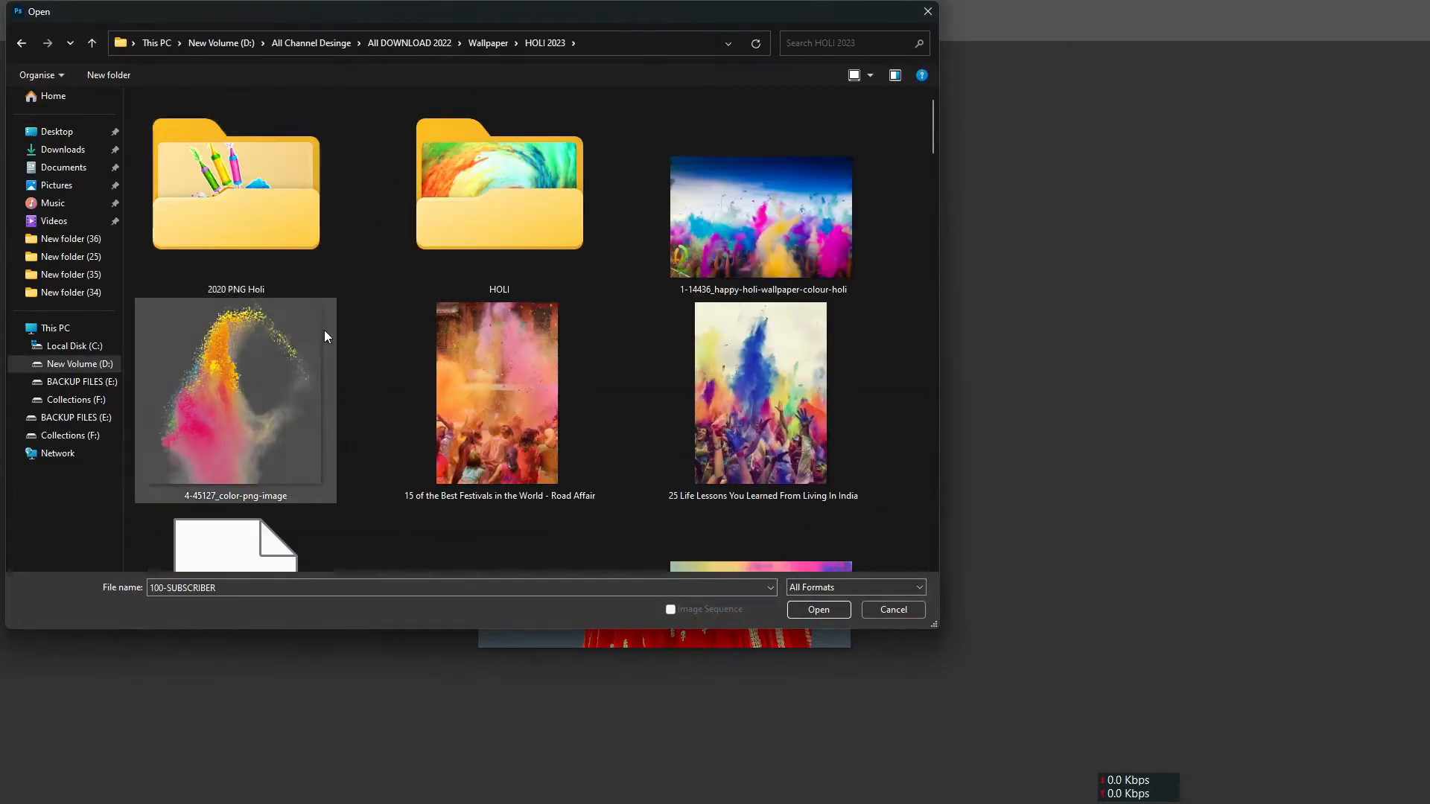
{"action": "scroll", "coordinate": [480, 207], "scroll_direction": "down", "scroll_amount": 2}
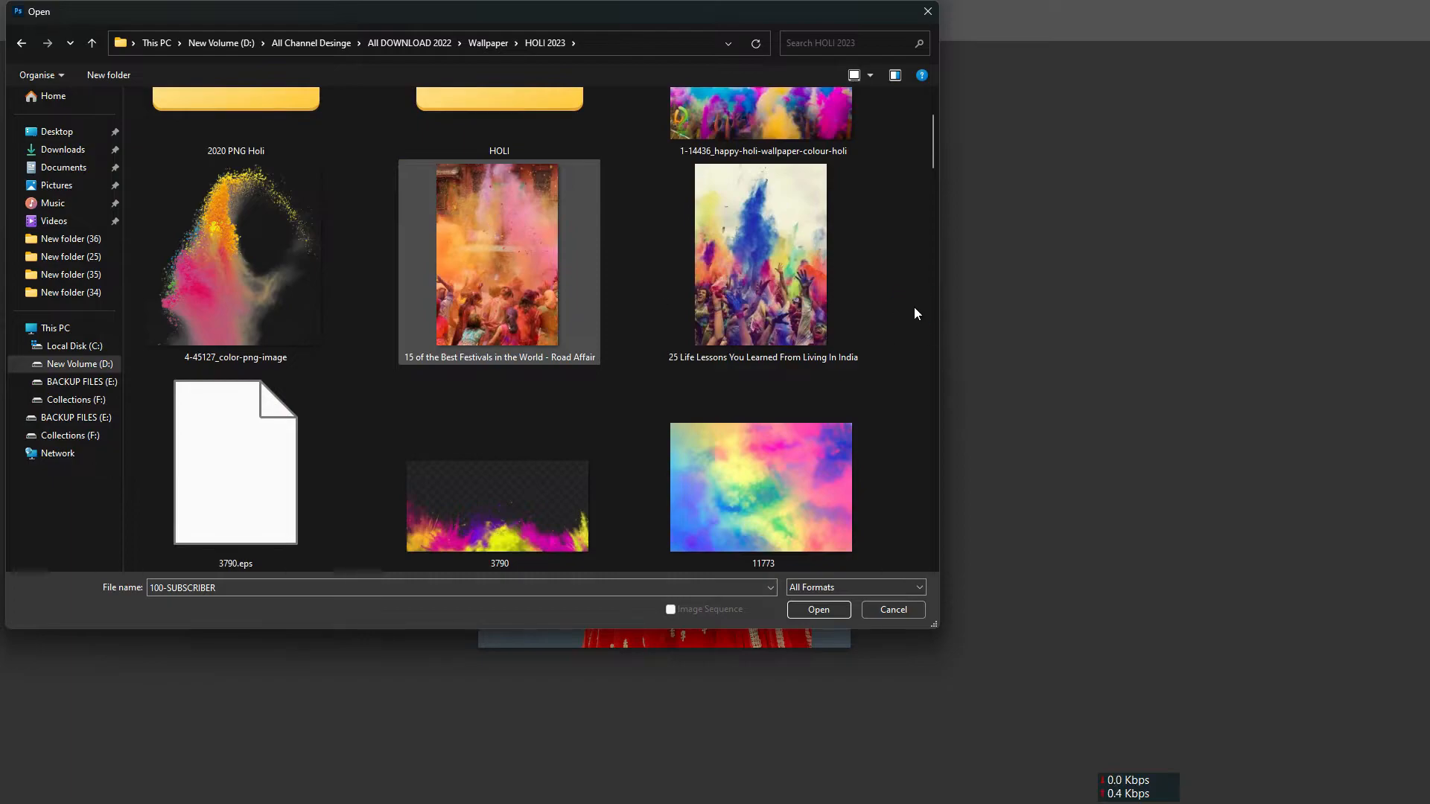
{"action": "key", "text": "Return"}
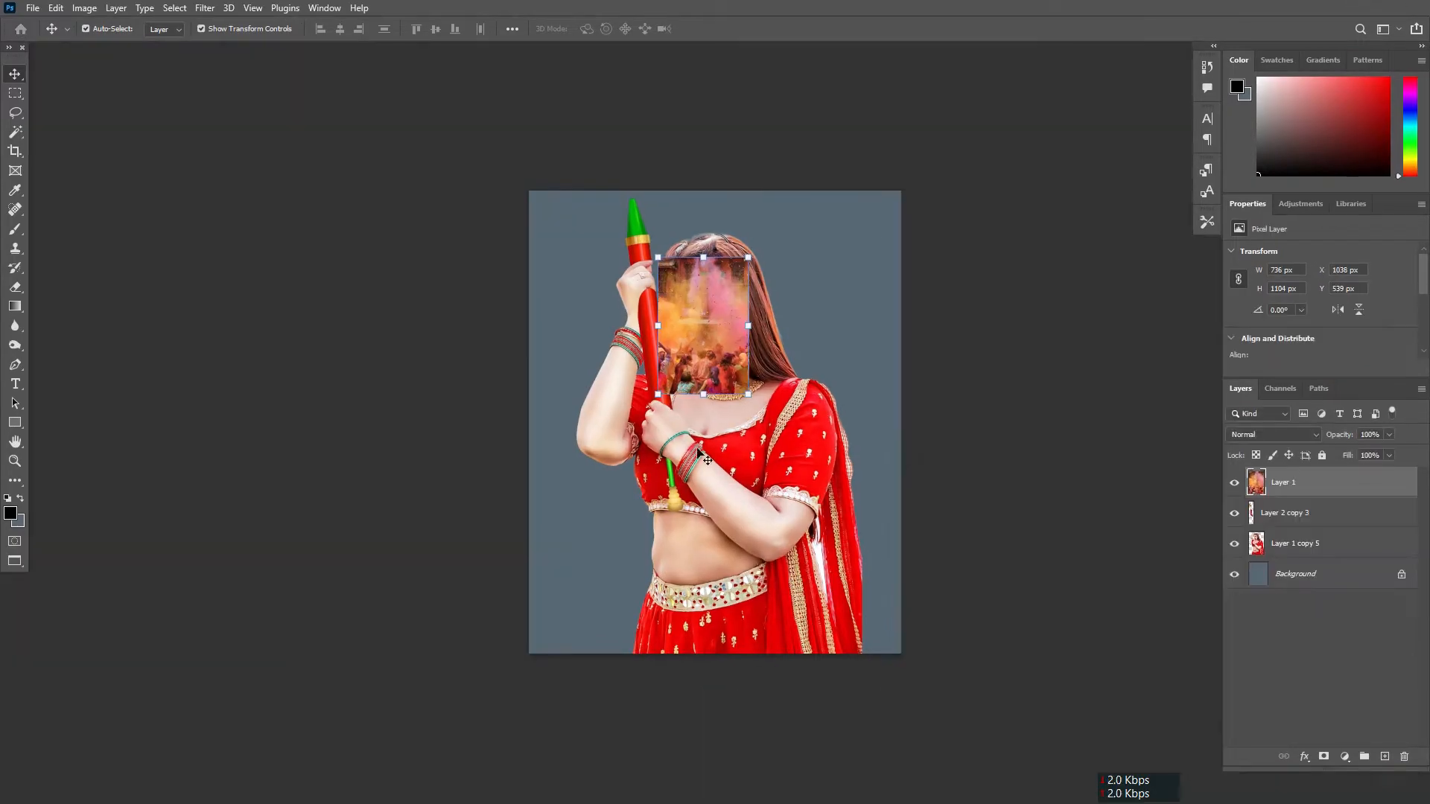
- Place the festival photo's layer beneath the woman, then enlarge and shift it so the colored powder clouds fill the canvas
{"action": "left_click_drag", "start_coordinate": [727, 351], "coordinate": [903, 748]}
{"action": "left_click_drag", "start_coordinate": [1282, 482], "coordinate": [1280, 559]}
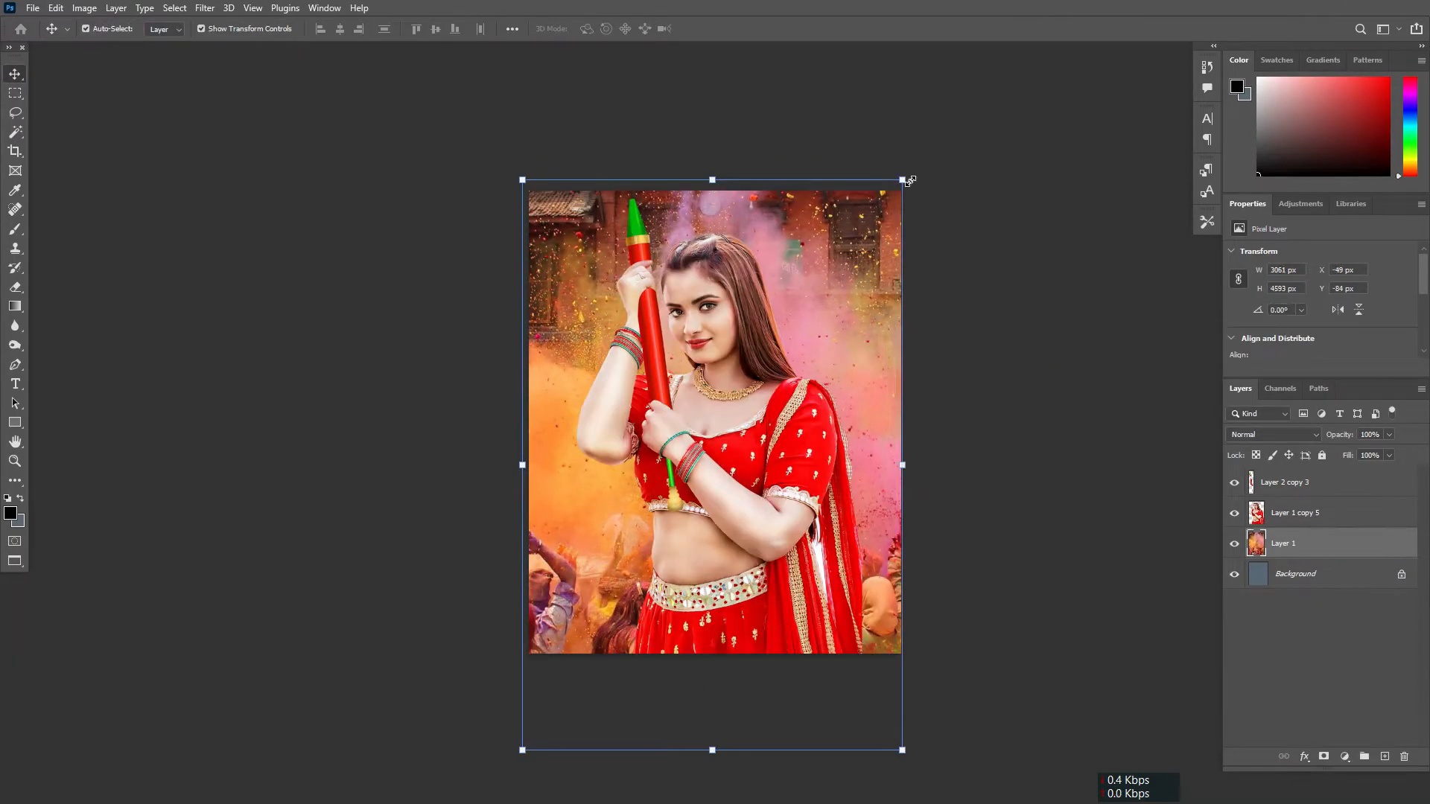
{"action": "left_click_drag", "start_coordinate": [903, 180], "coordinate": [885, 205]}
{"action": "left_click_drag", "start_coordinate": [908, 167], "coordinate": [1006, 23]}
{"action": "left_click_drag", "start_coordinate": [969, 308], "coordinate": [917, 175]}
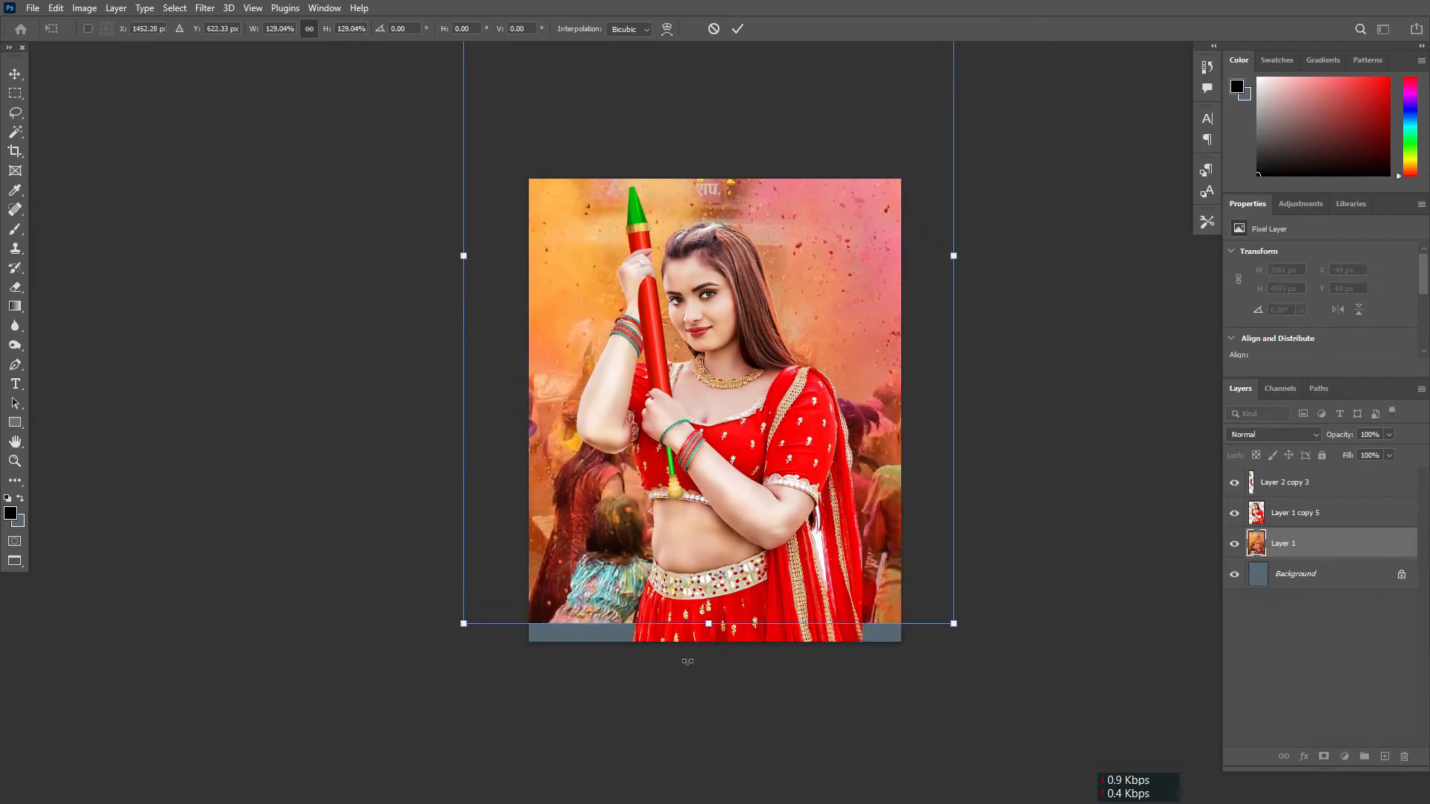
{"action": "left_click_drag", "start_coordinate": [732, 630], "coordinate": [732, 699]}
{"action": "left_click_drag", "start_coordinate": [762, 504], "coordinate": [787, 521]}
{"action": "left_click_drag", "start_coordinate": [811, 467], "coordinate": [822, 584]}
{"action": "left_click", "coordinate": [1062, 409]}
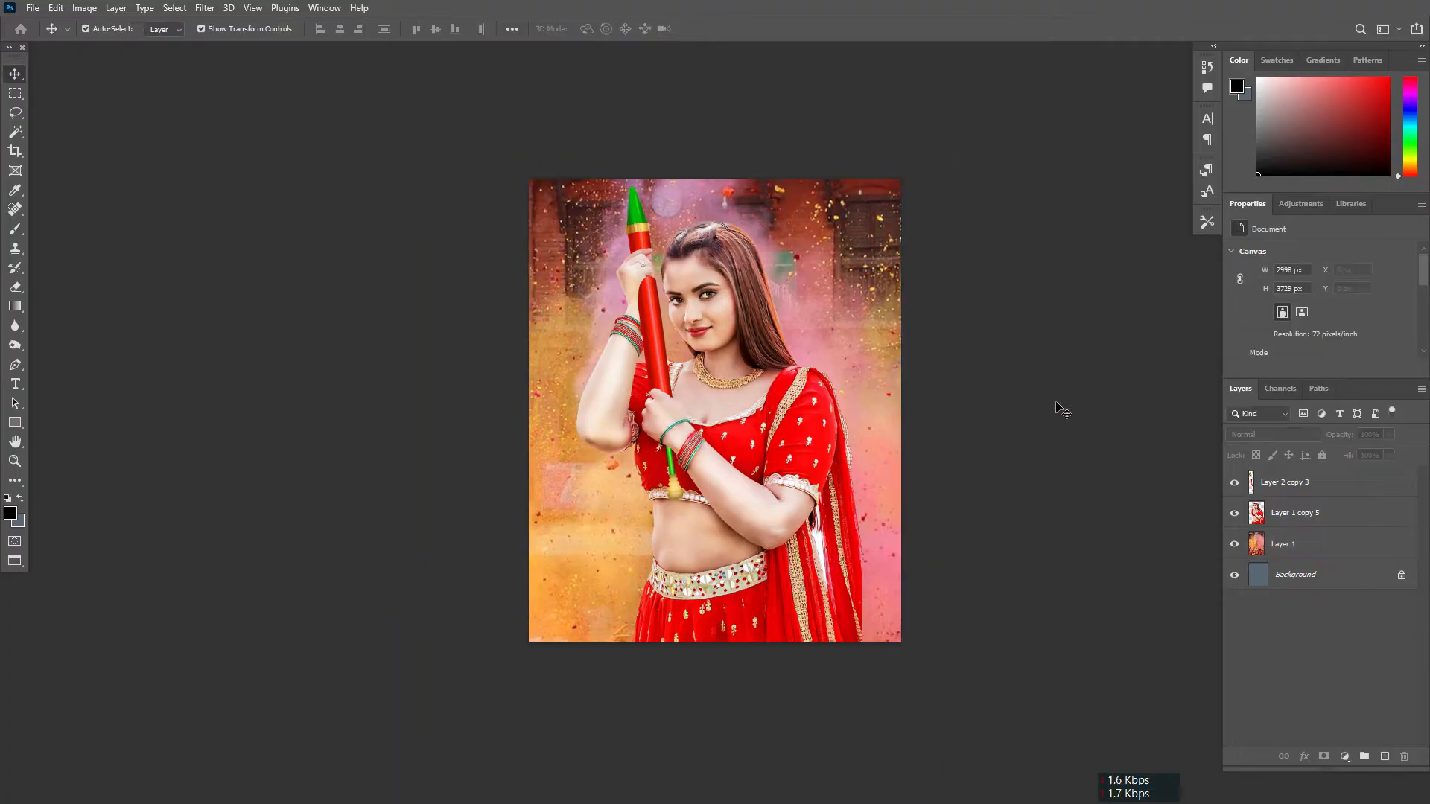
- Intensify the colors and contrast of the festival backdrop on Layer 1
{"action": "scroll", "coordinate": [847, 340], "scroll_direction": "up", "scroll_amount": 3}
{"action": "left_click_drag", "start_coordinate": [879, 302], "coordinate": [885, 317]}
{"action": "scroll", "coordinate": [931, 357], "scroll_direction": "down", "scroll_amount": 2}
{"action": "left_click", "coordinate": [989, 423]}
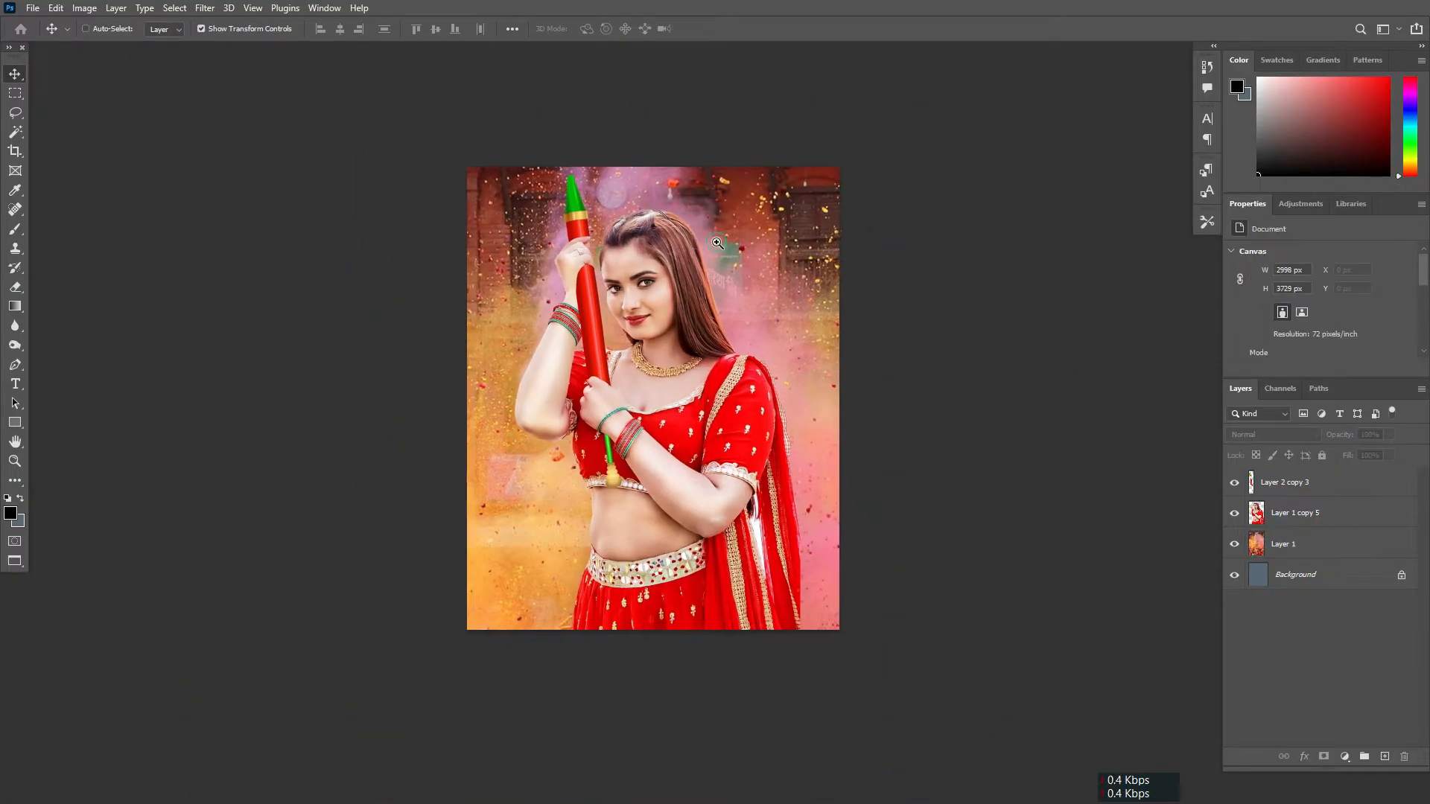
{"action": "left_click", "coordinate": [717, 243]}
{"action": "left_click_drag", "start_coordinate": [717, 243], "coordinate": [685, 184]}
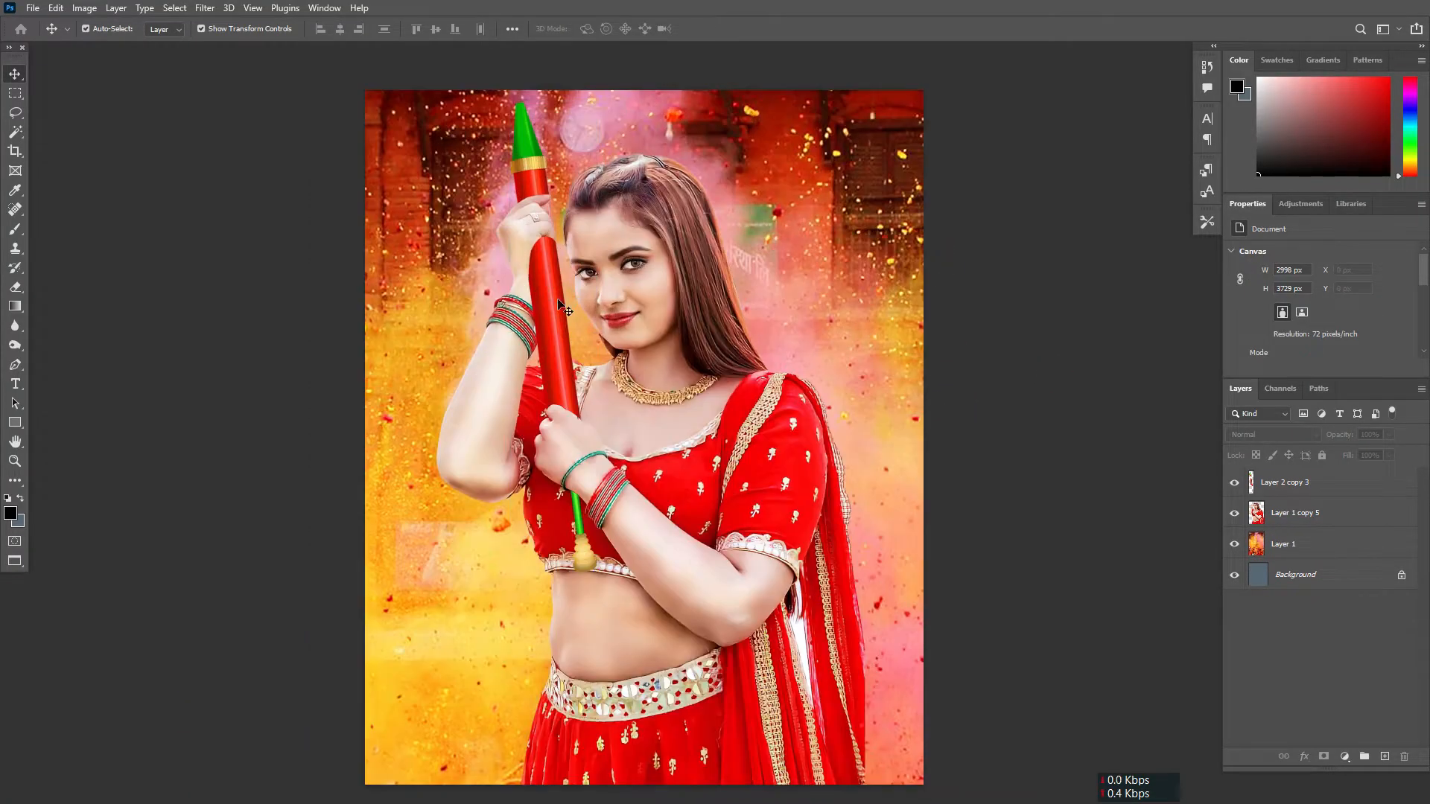
- Recolor the red body of the water gun on Layer 2 copy 3 to magenta pink
{"action": "left_click", "coordinate": [1304, 482]}
{"action": "key", "text": "alt+i"}
{"action": "key", "text": "j"}
{"action": "key", "text": "s"}
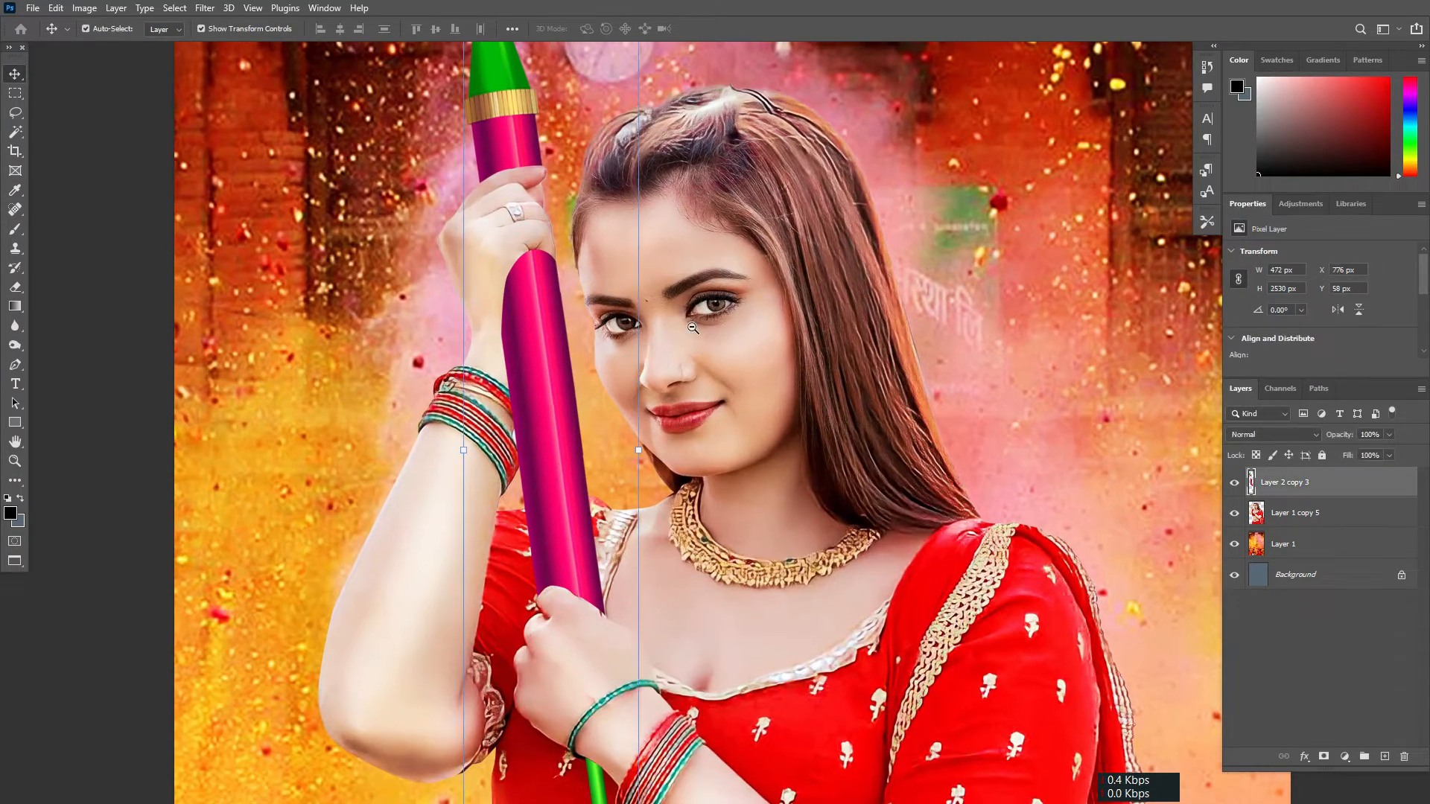
{"action": "scroll", "coordinate": [1035, 457], "scroll_direction": "down", "scroll_amount": 3}
{"action": "left_click_drag", "start_coordinate": [1036, 457], "coordinate": [987, 384]}
{"action": "left_click_drag", "start_coordinate": [987, 409], "coordinate": [1037, 424]}
- Add the powder photo david-becker-YCF34YywBrs-unsplash as Layer 3, blend out its black, and rotate it over the lower skirt
{"action": "scroll", "coordinate": [1041, 436], "scroll_direction": "up", "scroll_amount": 1}
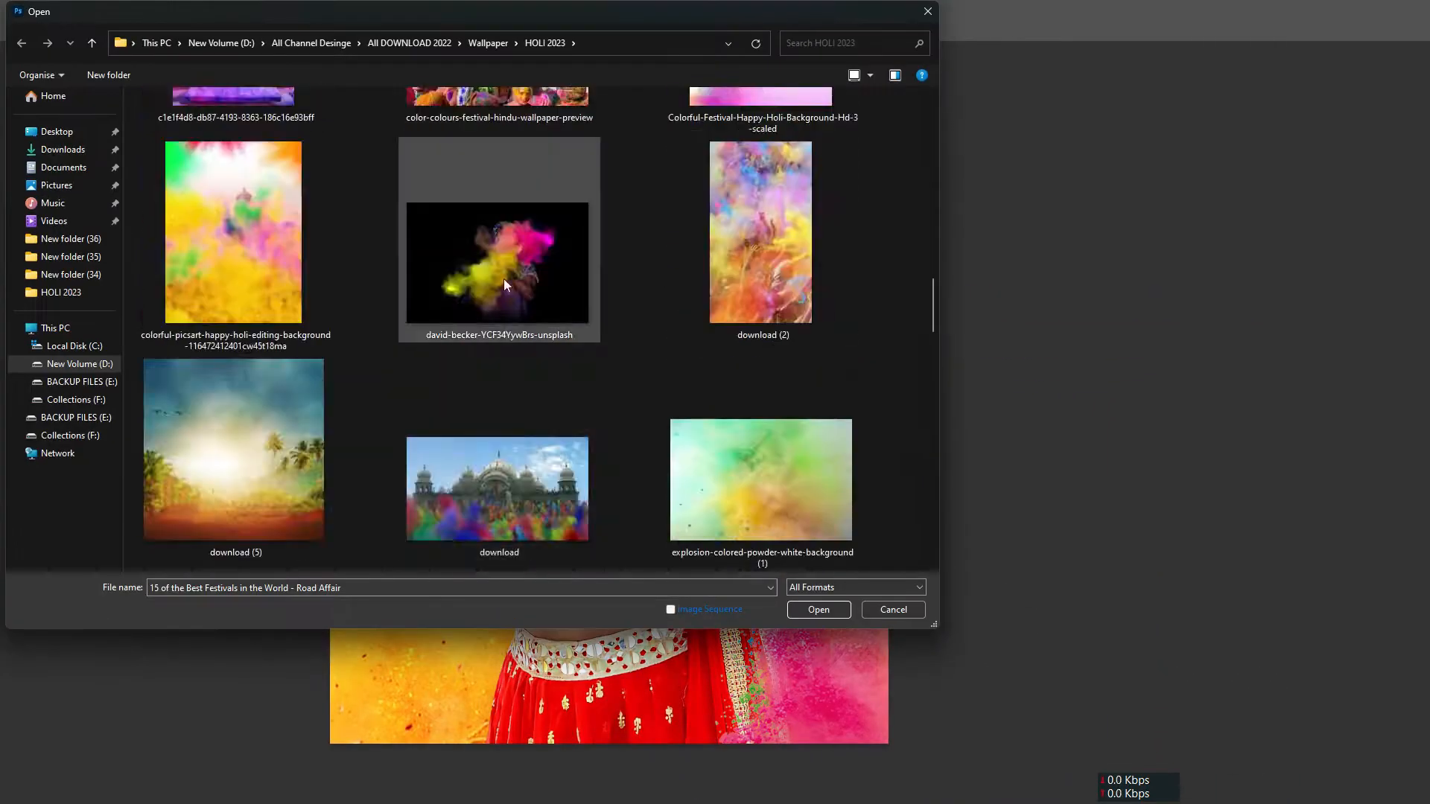
{"action": "double_click", "coordinate": [504, 283]}
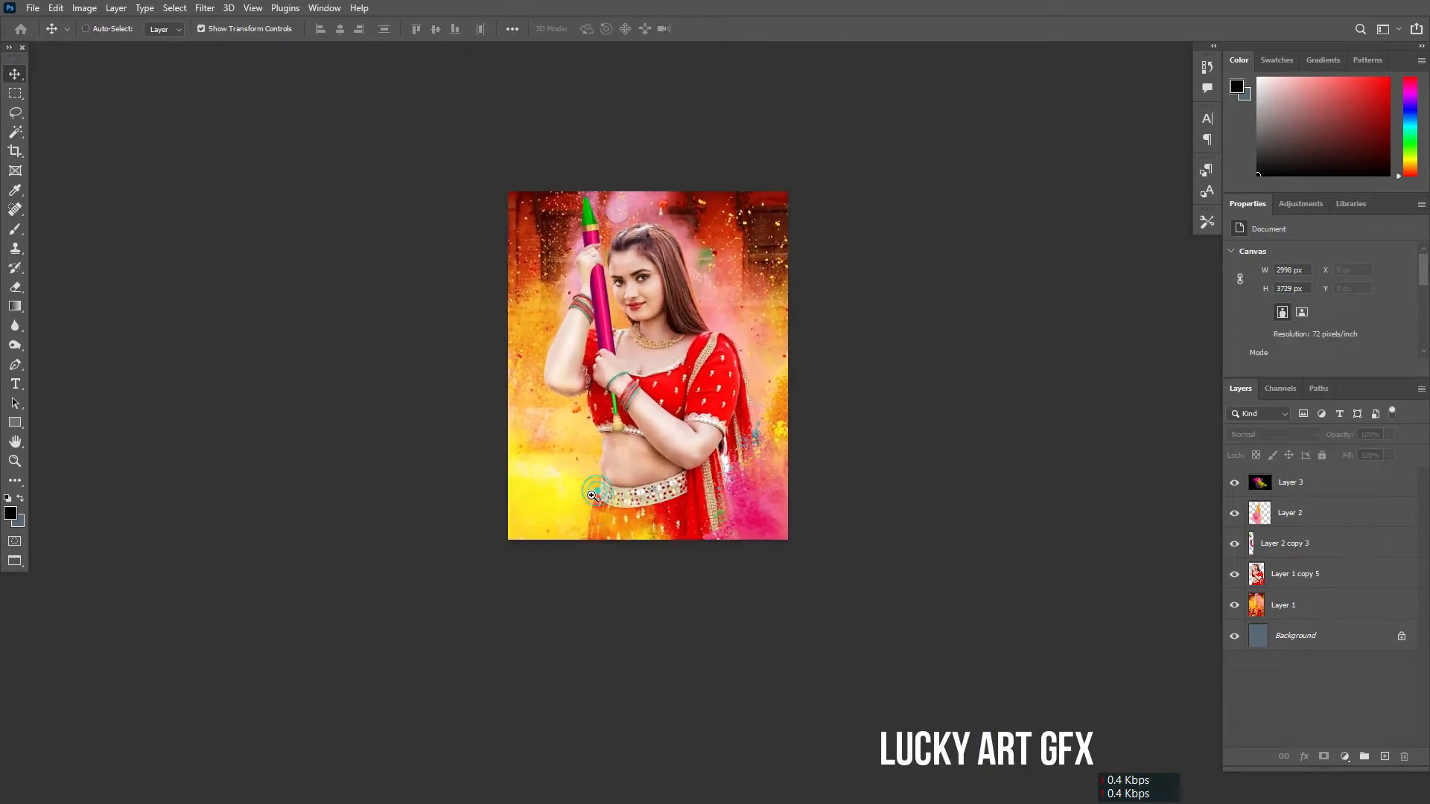
{"action": "left_click_drag", "start_coordinate": [514, 523], "coordinate": [567, 537]}
{"action": "left_click_drag", "start_coordinate": [871, 335], "coordinate": [902, 489]}
{"action": "left_click_drag", "start_coordinate": [601, 570], "coordinate": [611, 504]}
{"action": "key", "text": "Return"}
{"action": "left_click_drag", "start_coordinate": [589, 485], "coordinate": [603, 506]}
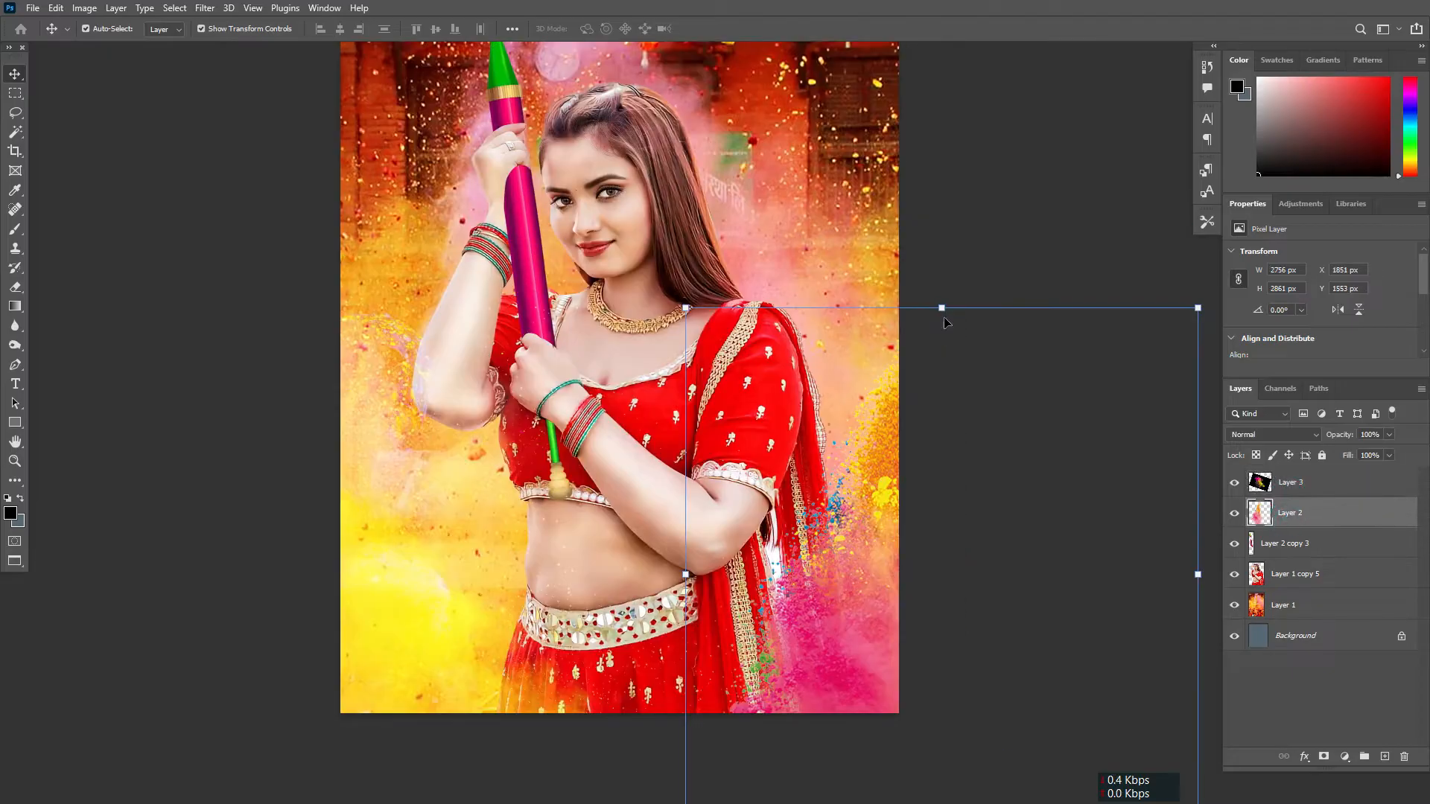
- Shift the pink powder burst on Layer 2 slightly upward beside the woman's scarf and fine-tune the powder near the skirt
{"action": "left_click_drag", "start_coordinate": [940, 577], "coordinate": [940, 534]}
{"action": "left_click_drag", "start_coordinate": [498, 608], "coordinate": [499, 616]}
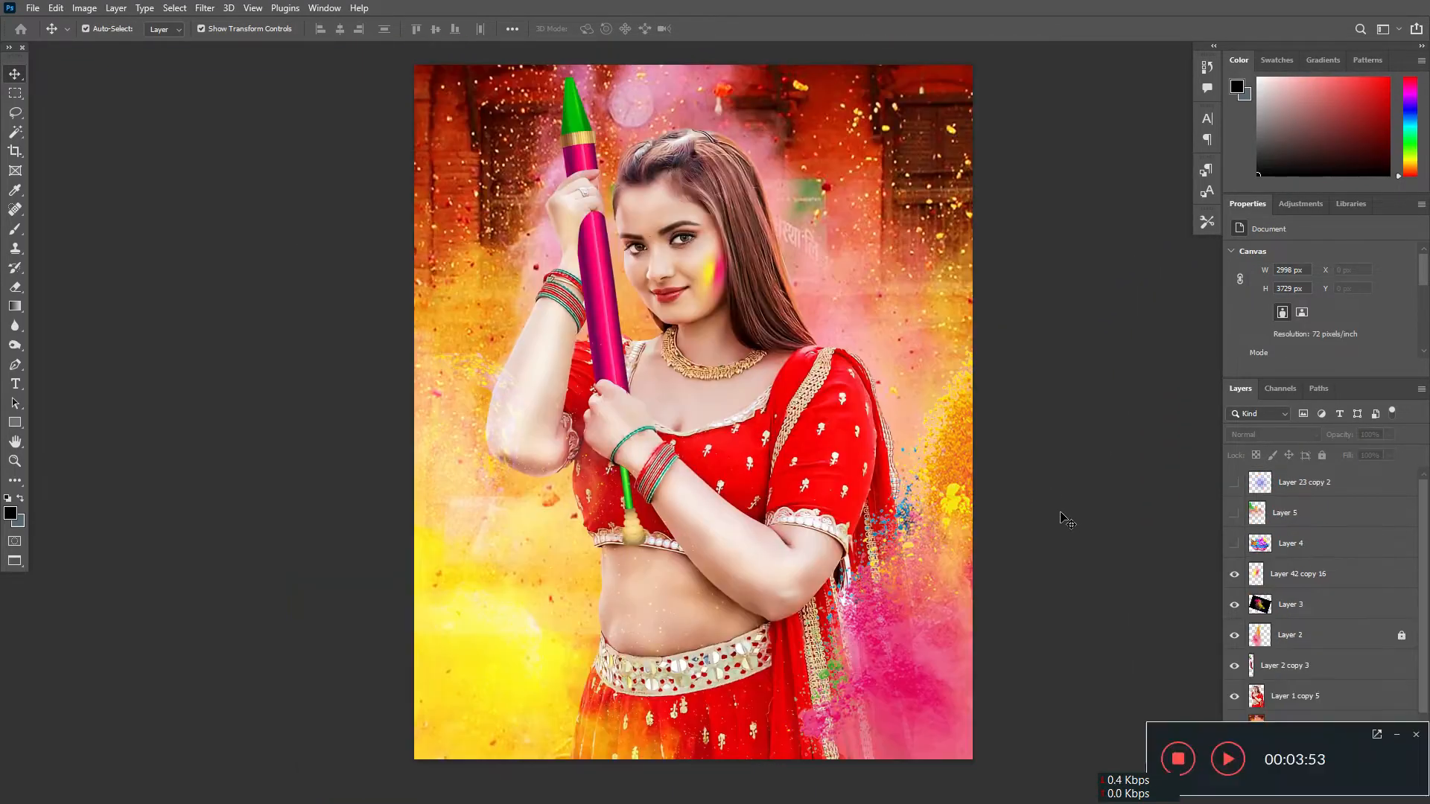
- Soften the yellow and pink paint streaks of Layer 42 copy 16 on the woman's cheek with a Gaussian Blur
{"action": "mouse_move", "coordinate": [779, 347]}
{"action": "left_mouse_down"}
{"action": "mouse_move", "coordinate": [773, 391]}
{"action": "mouse_move", "coordinate": [827, 387]}
{"action": "left_mouse_up"}
{"action": "left_click", "coordinate": [688, 373]}
{"action": "left_click_drag", "start_coordinate": [688, 372], "coordinate": [737, 307]}
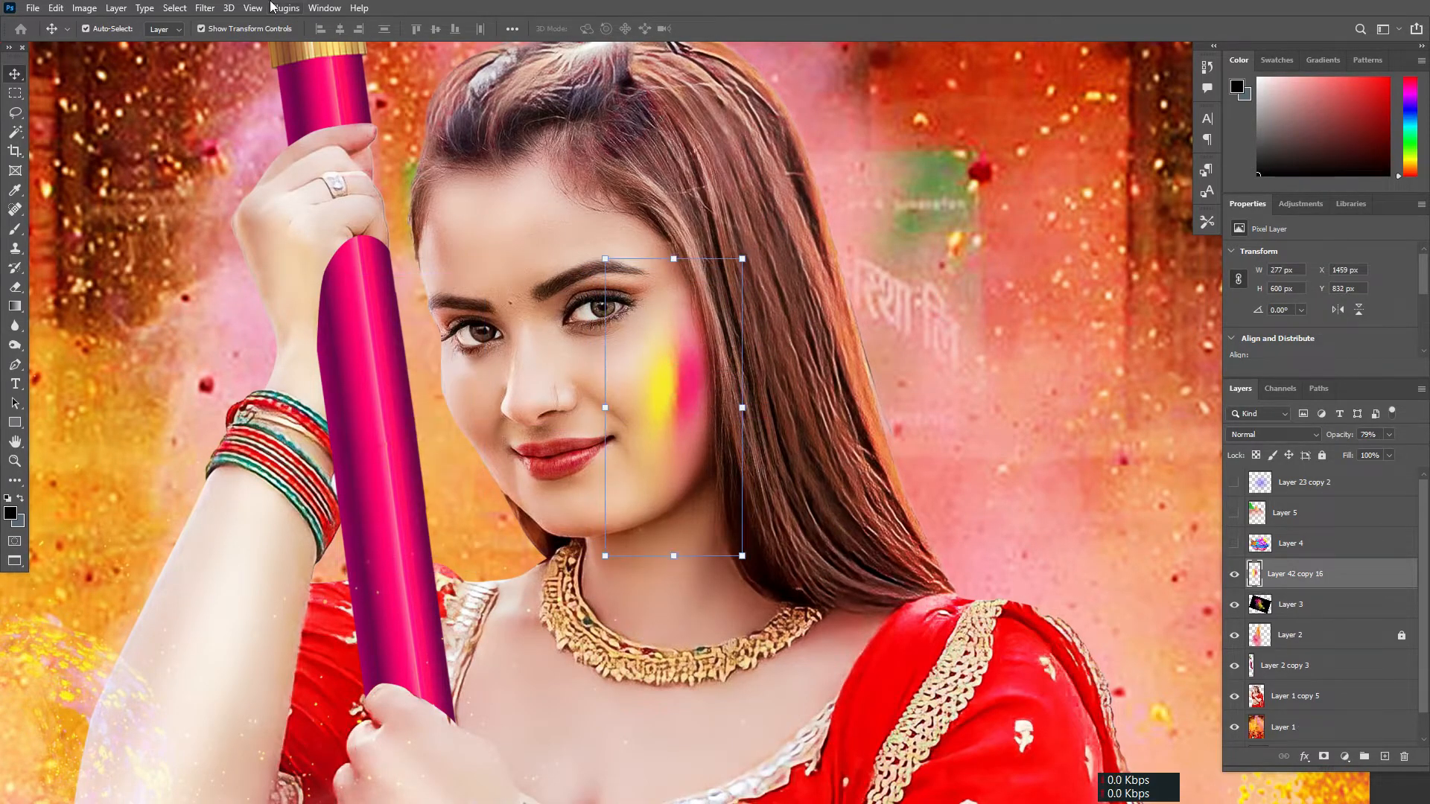
{"action": "left_click", "coordinate": [205, 7]}
{"action": "mouse_move", "coordinate": [283, 196]}
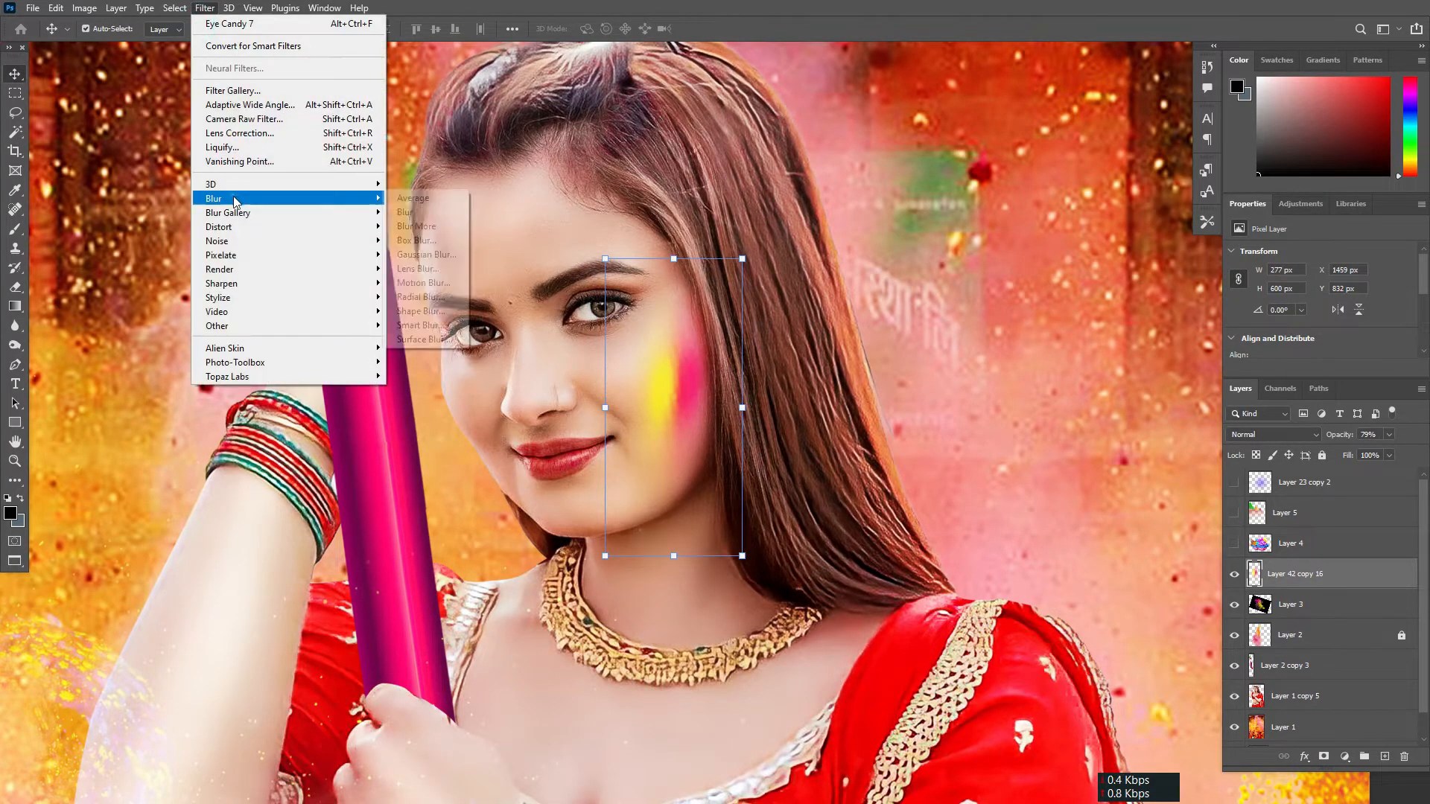
{"action": "left_click", "coordinate": [430, 254]}
{"action": "left_click_drag", "start_coordinate": [1222, 480], "coordinate": [1185, 479]}
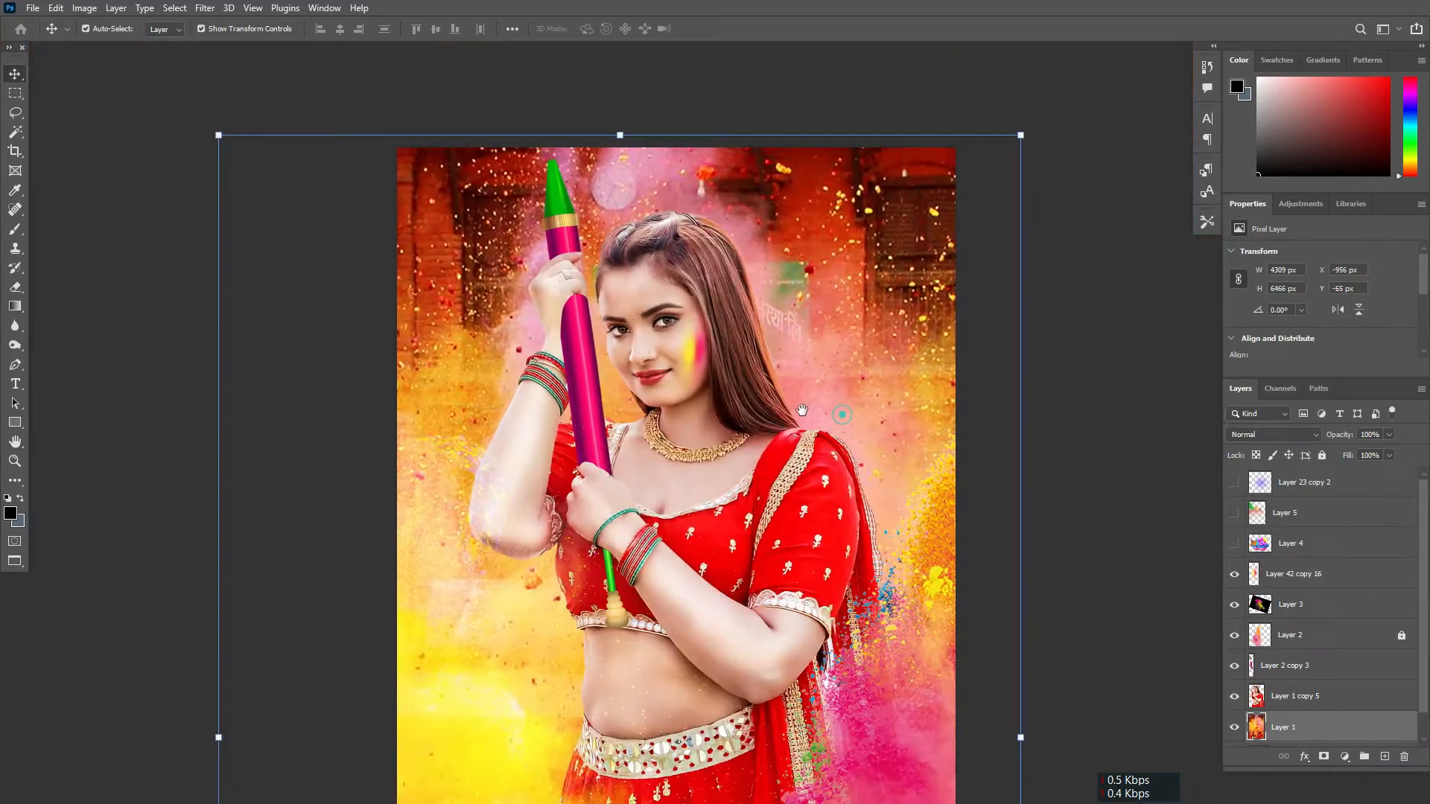
{"action": "left_click", "coordinate": [1157, 412]}
- Duplicate the yellow and pink cheek paint and place the copy toward the woman's other cheek
{"action": "mouse_move", "coordinate": [802, 410]}
{"action": "left_mouse_down"}
{"action": "mouse_move", "coordinate": [695, 397]}
{"action": "mouse_move", "coordinate": [639, 366]}
{"action": "left_mouse_up"}
{"action": "scroll", "coordinate": [568, 313], "scroll_direction": "up", "scroll_amount": 3}
{"action": "left_click", "coordinate": [628, 366]}
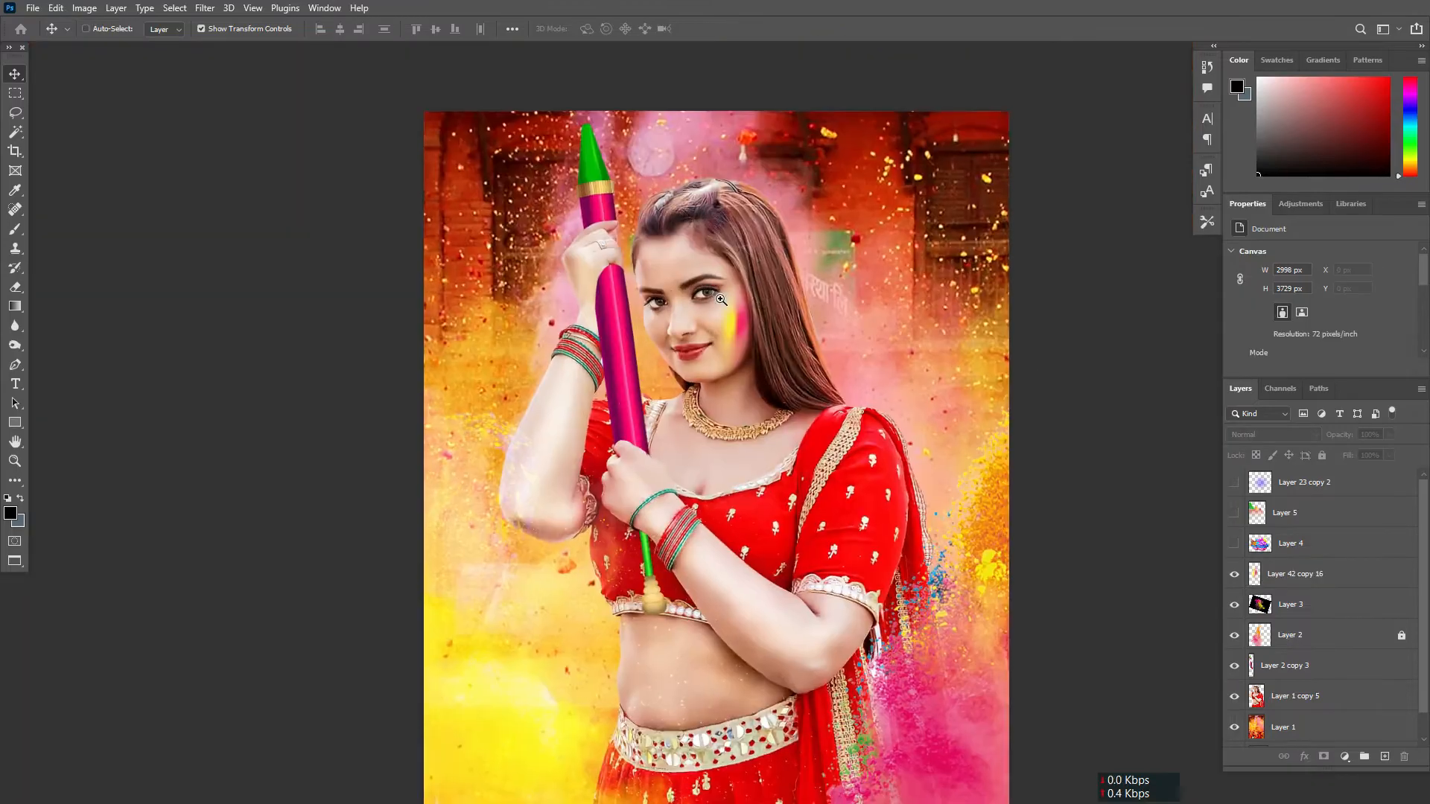
{"action": "scroll", "coordinate": [768, 355], "scroll_direction": "up", "scroll_amount": 3}
{"action": "left_click_drag", "start_coordinate": [769, 355], "coordinate": [608, 342]}
{"action": "key", "text": "ctrl+t"}
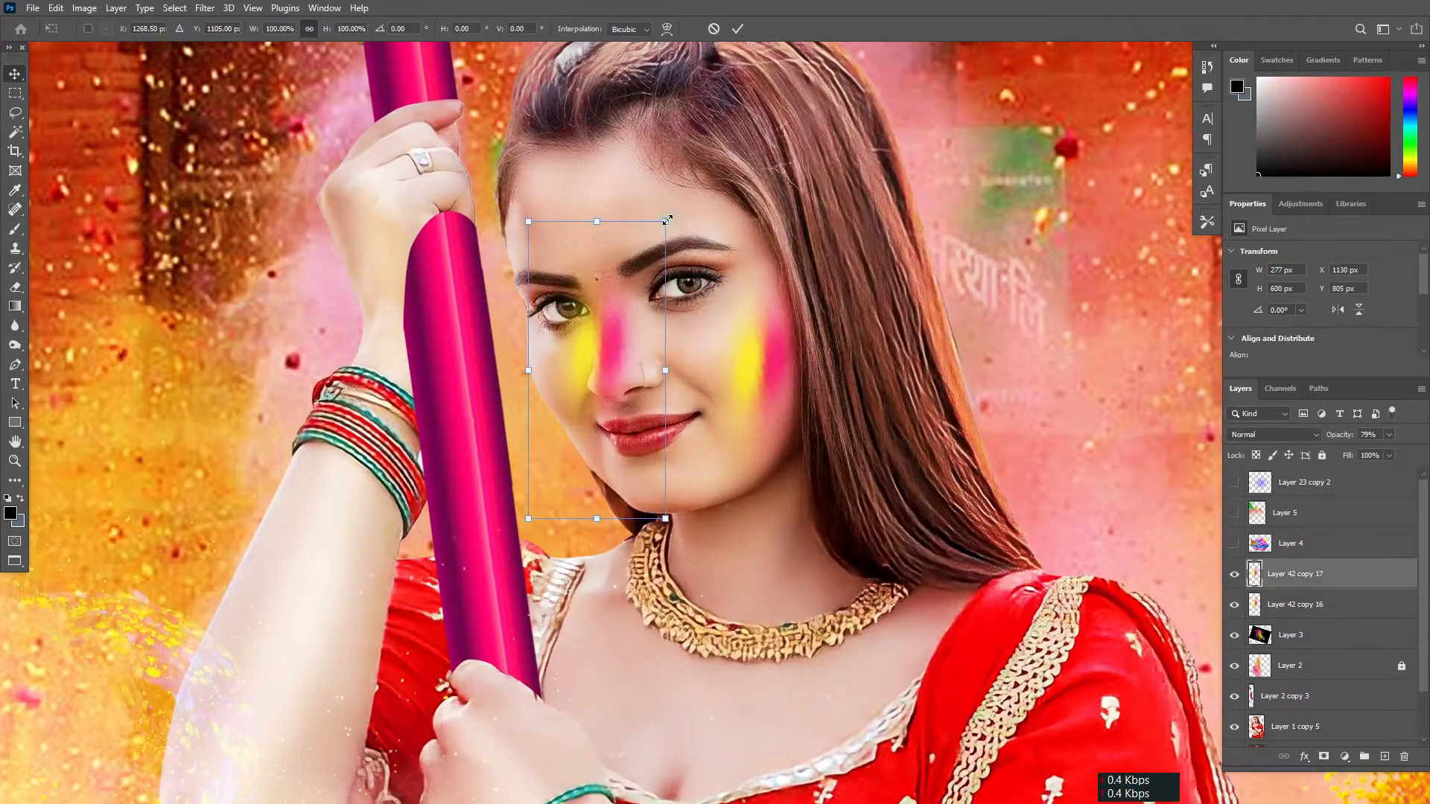
- Flip the cheek paint copy horizontally and shrink it to fit the cheek beside the water gun
{"action": "right_click", "coordinate": [609, 357]}
{"action": "left_click", "coordinate": [700, 651]}
{"action": "scroll", "coordinate": [563, 274], "scroll_direction": "up", "scroll_amount": 1}
{"action": "left_click_drag", "start_coordinate": [722, 193], "coordinate": [578, 370]}
{"action": "left_click_drag", "start_coordinate": [558, 435], "coordinate": [564, 439]}
{"action": "key", "text": "Return"}
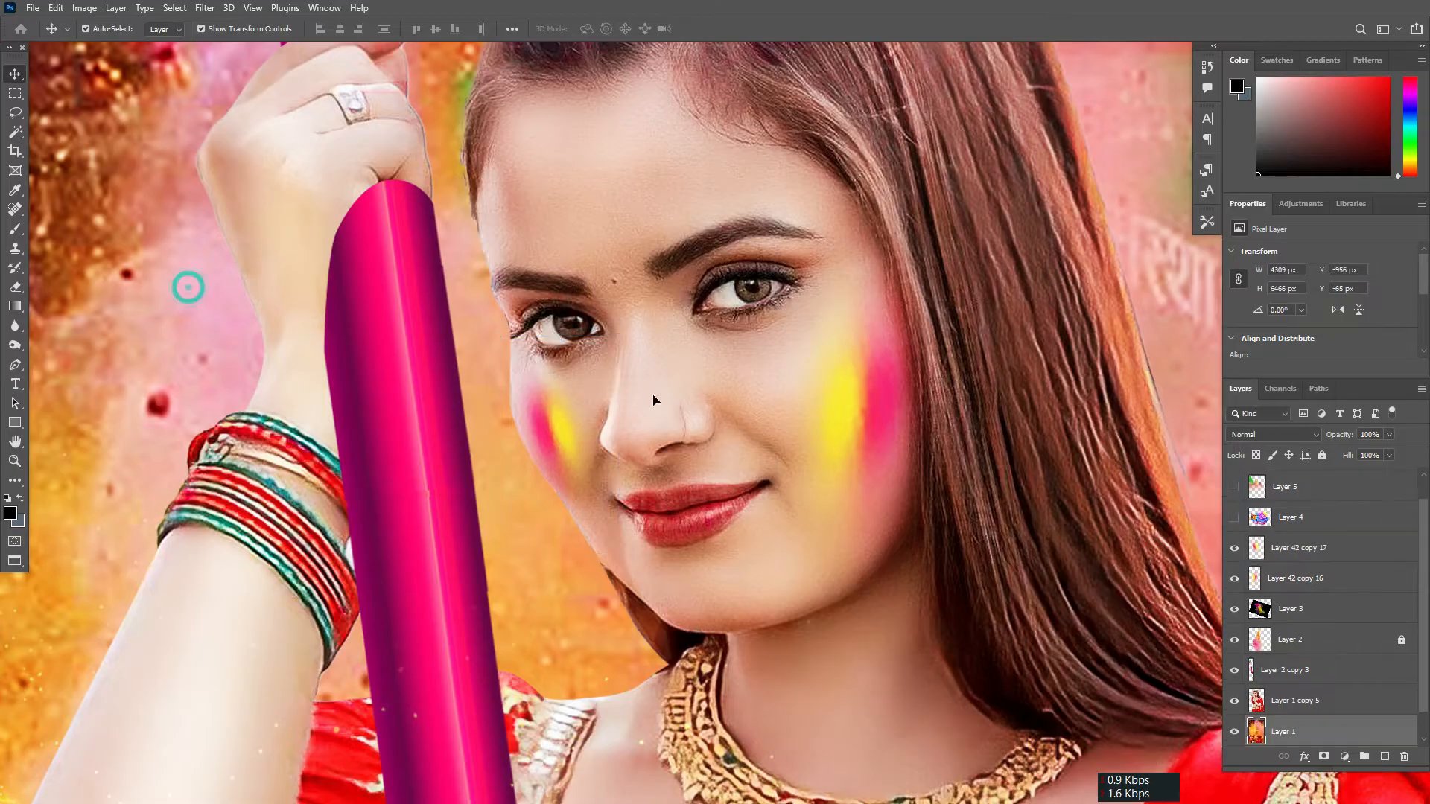
{"action": "scroll", "coordinate": [188, 288], "scroll_direction": "down", "scroll_amount": 3}
{"action": "scroll", "coordinate": [562, 377], "scroll_direction": "up", "scroll_amount": 3}
{"action": "left_click_drag", "start_coordinate": [521, 398], "coordinate": [521, 401]}
{"action": "left_click", "coordinate": [462, 350]}
{"action": "scroll", "coordinate": [465, 352], "scroll_direction": "down", "scroll_amount": 3}
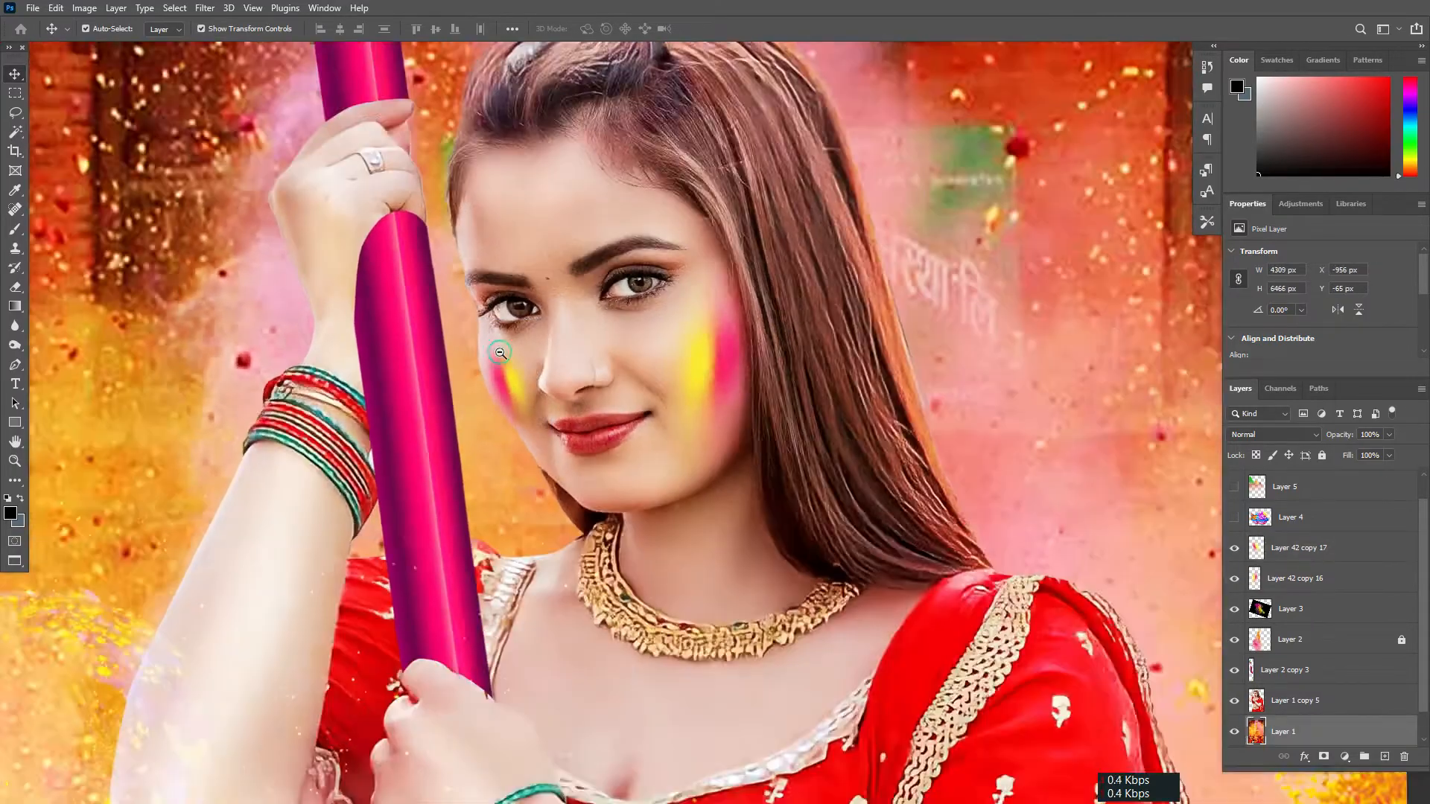
{"action": "left_click", "coordinate": [1043, 484]}
{"action": "scroll", "coordinate": [994, 523], "scroll_direction": "down", "scroll_amount": 1}
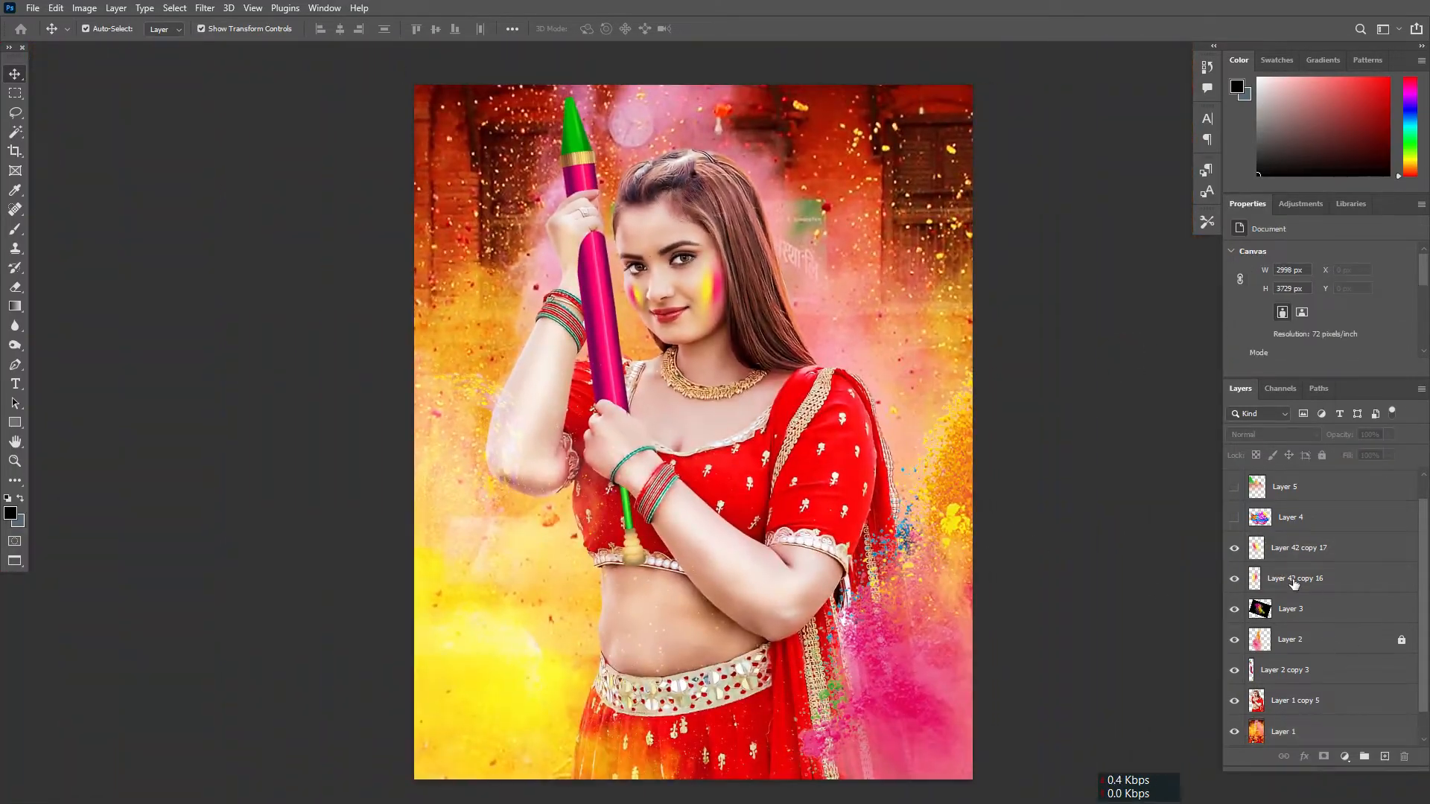
- Show the purple glow of Layer 23 copy 2, enlarge it over the woman's chest, and set its blend mode to Overlay
{"action": "scroll", "coordinate": [1294, 596], "scroll_direction": "down", "scroll_amount": 1}
{"action": "scroll", "coordinate": [1306, 648], "scroll_direction": "up", "scroll_amount": 2}
{"action": "left_click", "coordinate": [1233, 483]}
{"action": "left_click_drag", "start_coordinate": [632, 433], "coordinate": [716, 390]}
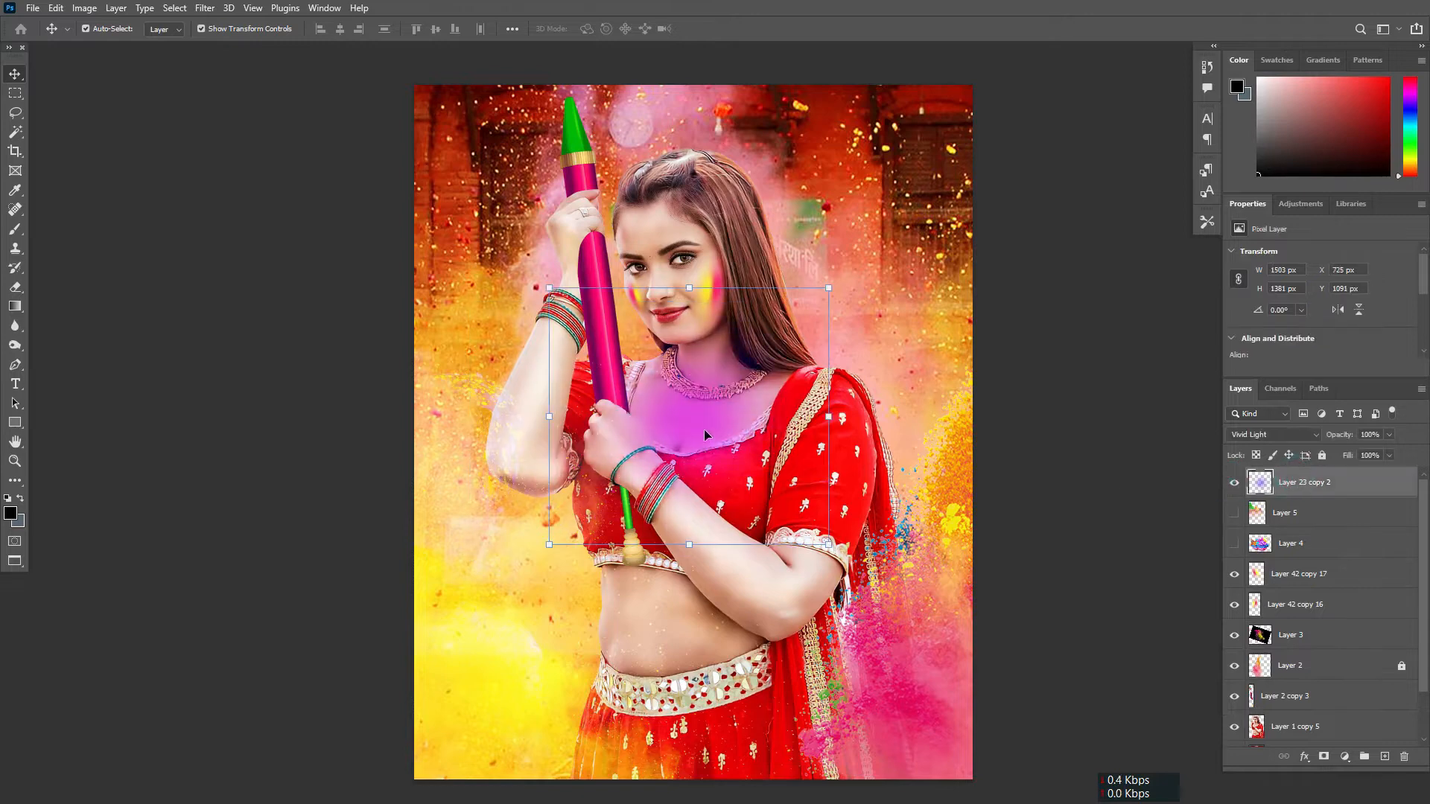
{"action": "left_click_drag", "start_coordinate": [835, 288], "coordinate": [985, 146]}
{"action": "left_click_drag", "start_coordinate": [753, 370], "coordinate": [736, 411]}
{"action": "key", "text": "Return"}
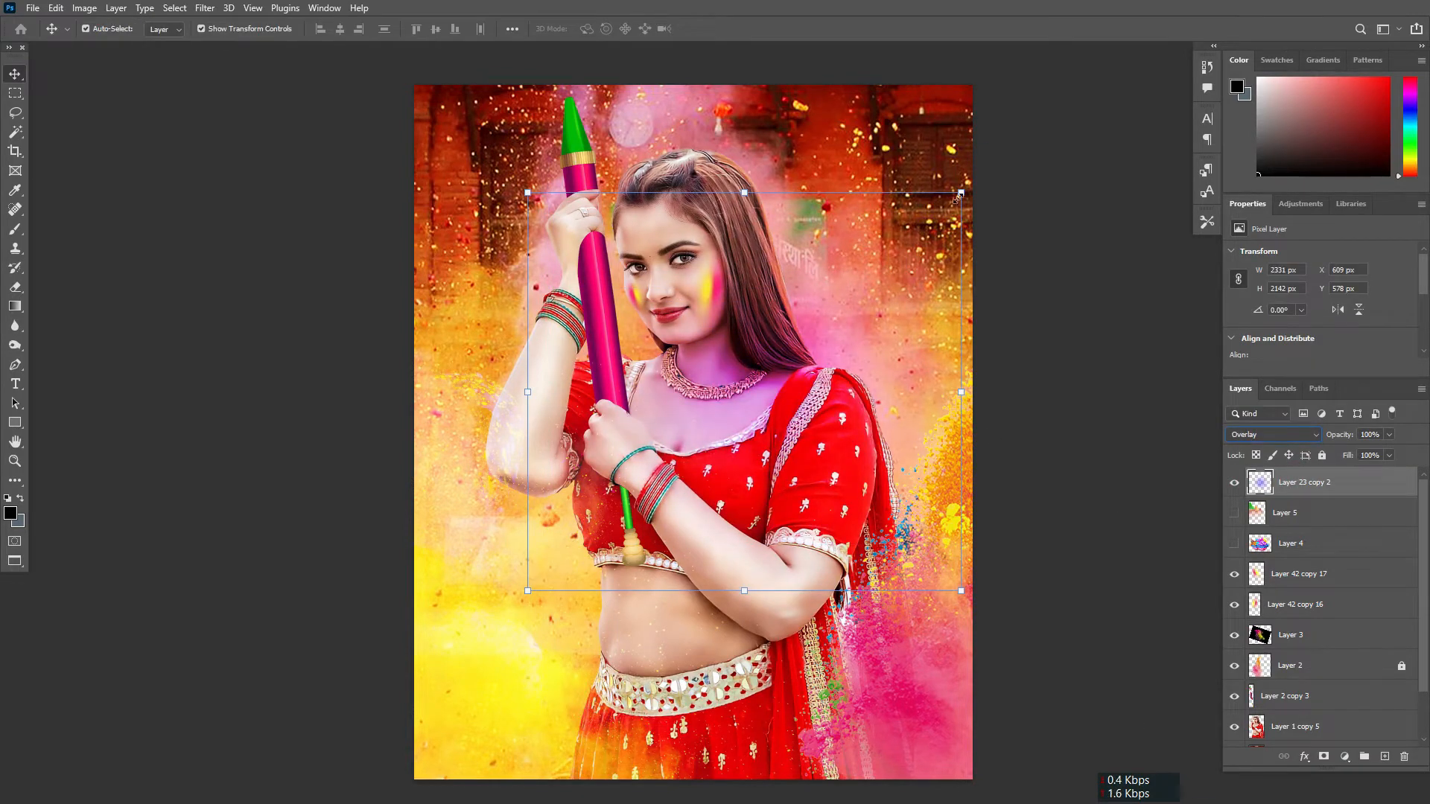
- Move the purple glow down over the waist and forearm, shrink it to 2039 × 1873 px, and lower its opacity to 74%
{"action": "mouse_move", "coordinate": [960, 194]}
{"action": "left_mouse_down"}
{"action": "mouse_move", "coordinate": [905, 261]}
{"action": "mouse_move", "coordinate": [934, 218]}
{"action": "left_mouse_up"}
{"action": "mouse_move", "coordinate": [768, 455]}
{"action": "left_mouse_down"}
{"action": "mouse_move", "coordinate": [856, 304]}
{"action": "mouse_move", "coordinate": [724, 441]}
{"action": "mouse_move", "coordinate": [775, 637]}
{"action": "left_mouse_up"}
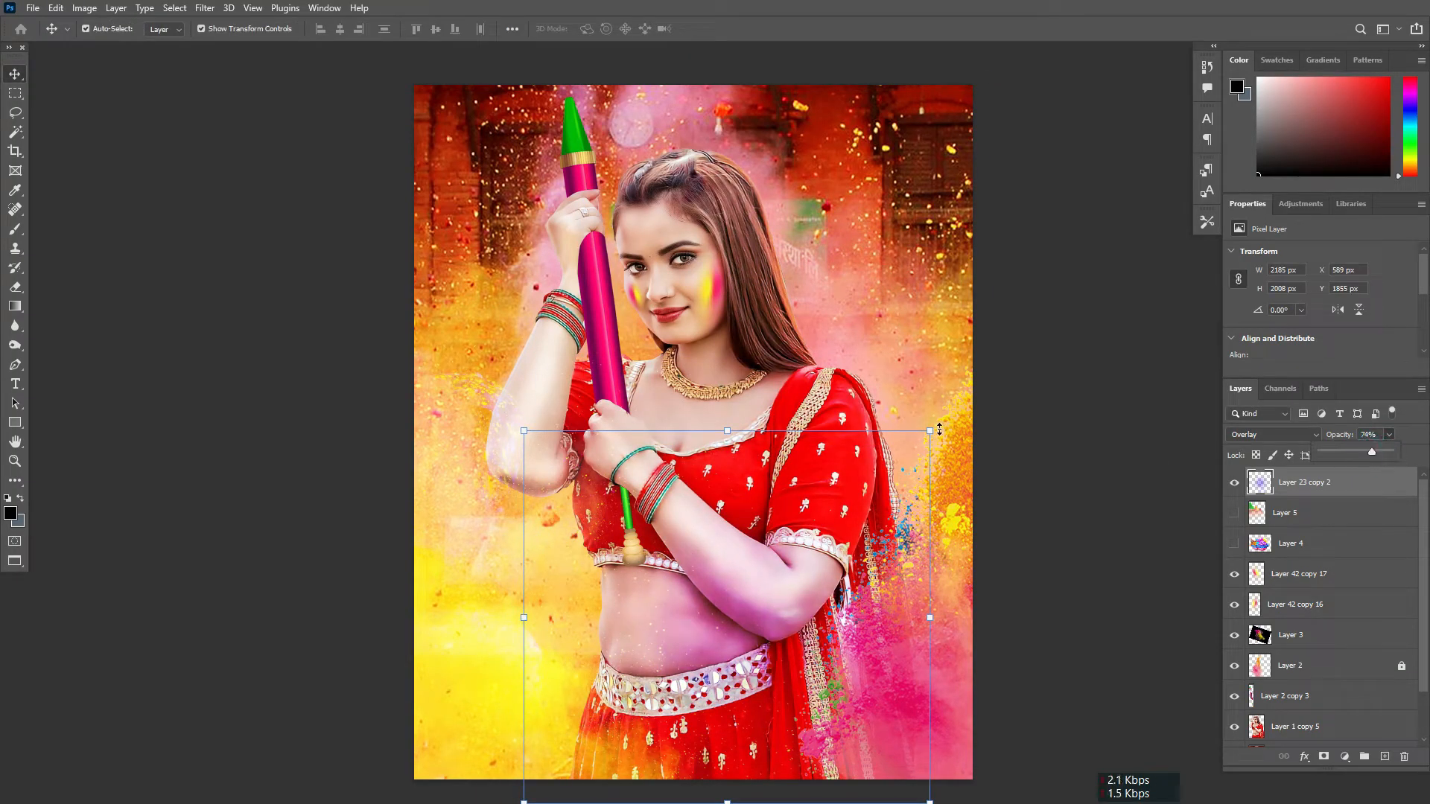
{"action": "left_click_drag", "start_coordinate": [940, 430], "coordinate": [913, 455]}
{"action": "left_click_drag", "start_coordinate": [834, 409], "coordinate": [712, 391]}
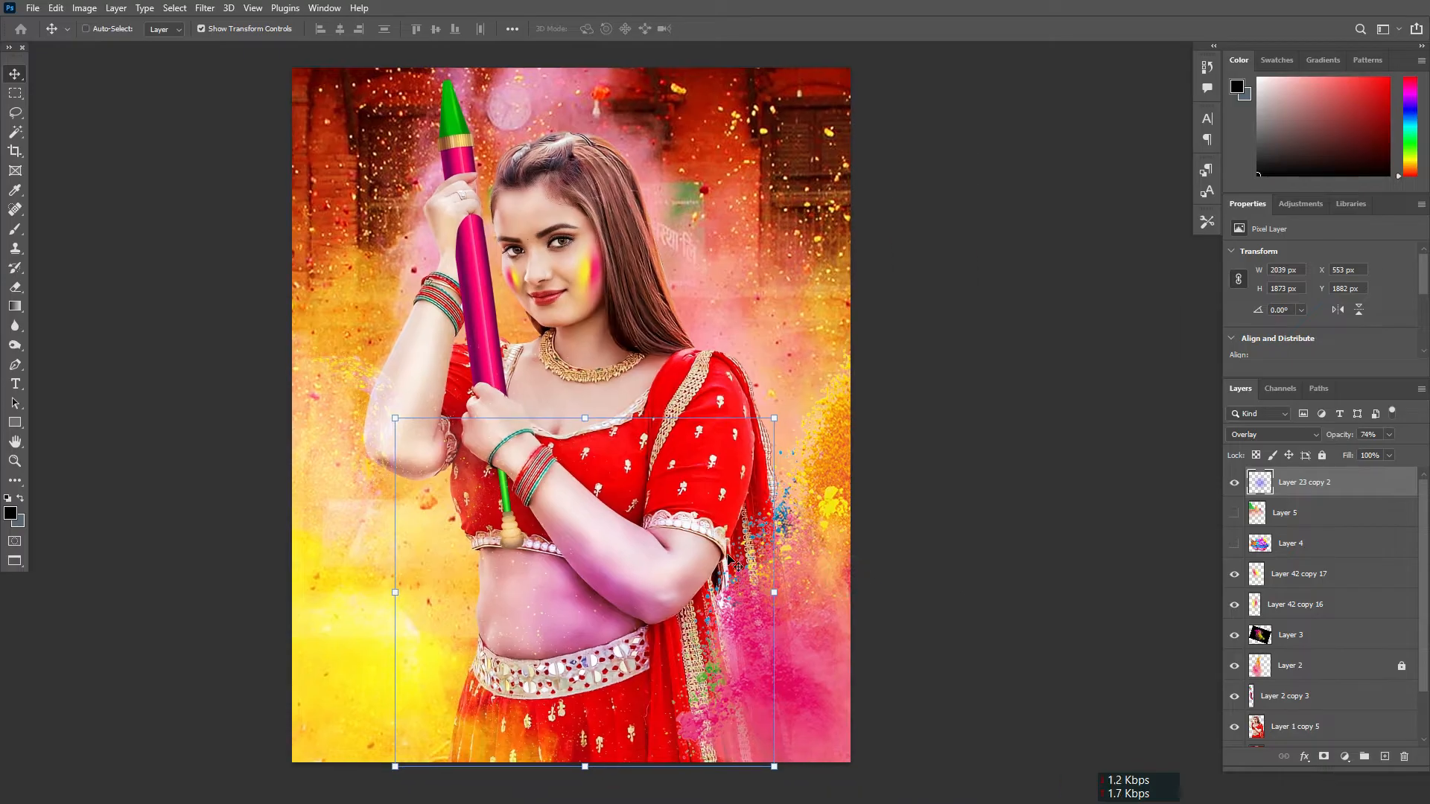
- Duplicate the purple glow and place the copy over the woman's hair, scaled to about 78%
{"action": "key", "text": "ctrl+j"}
{"action": "key", "text": "ctrl+t"}
{"action": "left_click_drag", "start_coordinate": [668, 618], "coordinate": [520, 395]}
{"action": "left_click_drag", "start_coordinate": [473, 417], "coordinate": [553, 436]}
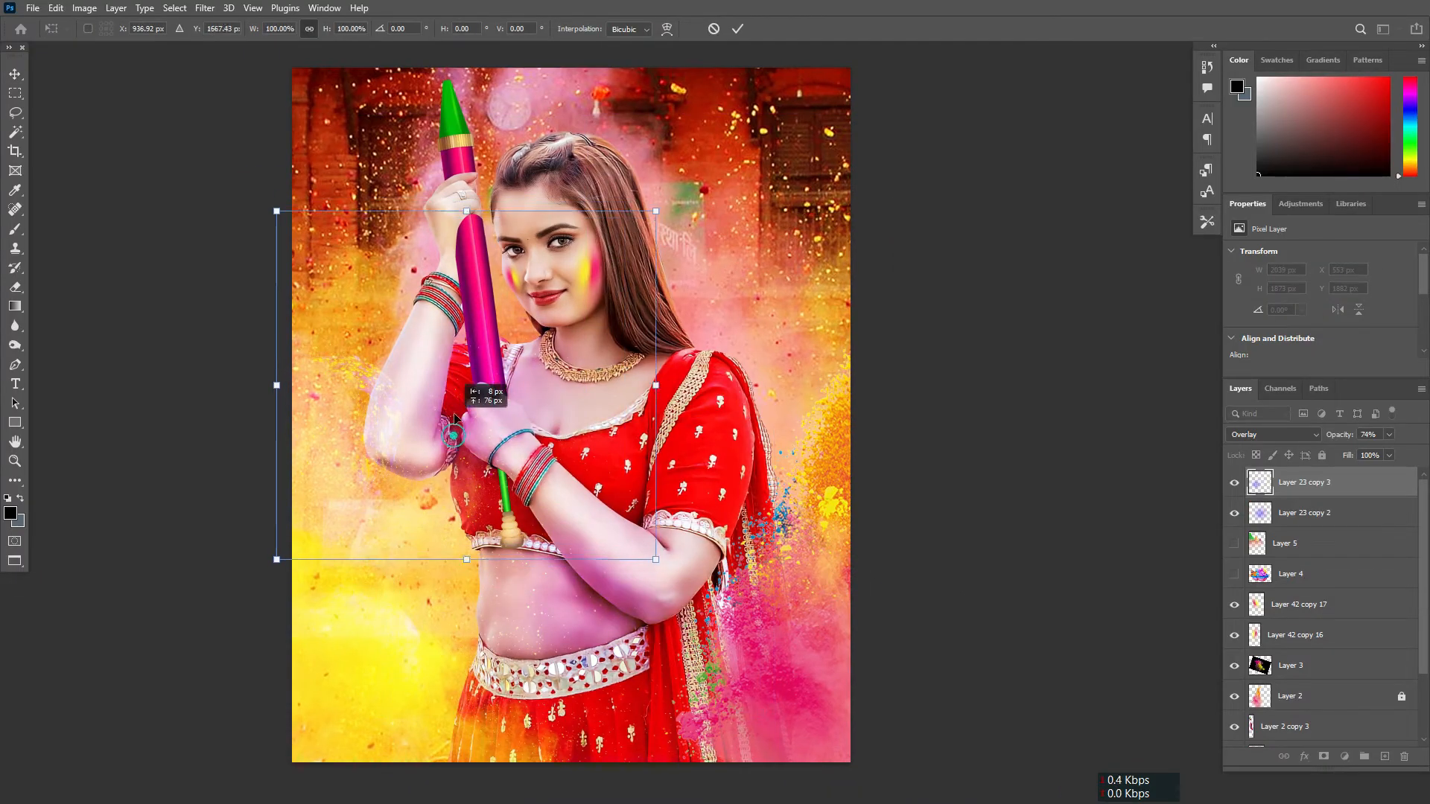
{"action": "left_click_drag", "start_coordinate": [455, 417], "coordinate": [568, 231]}
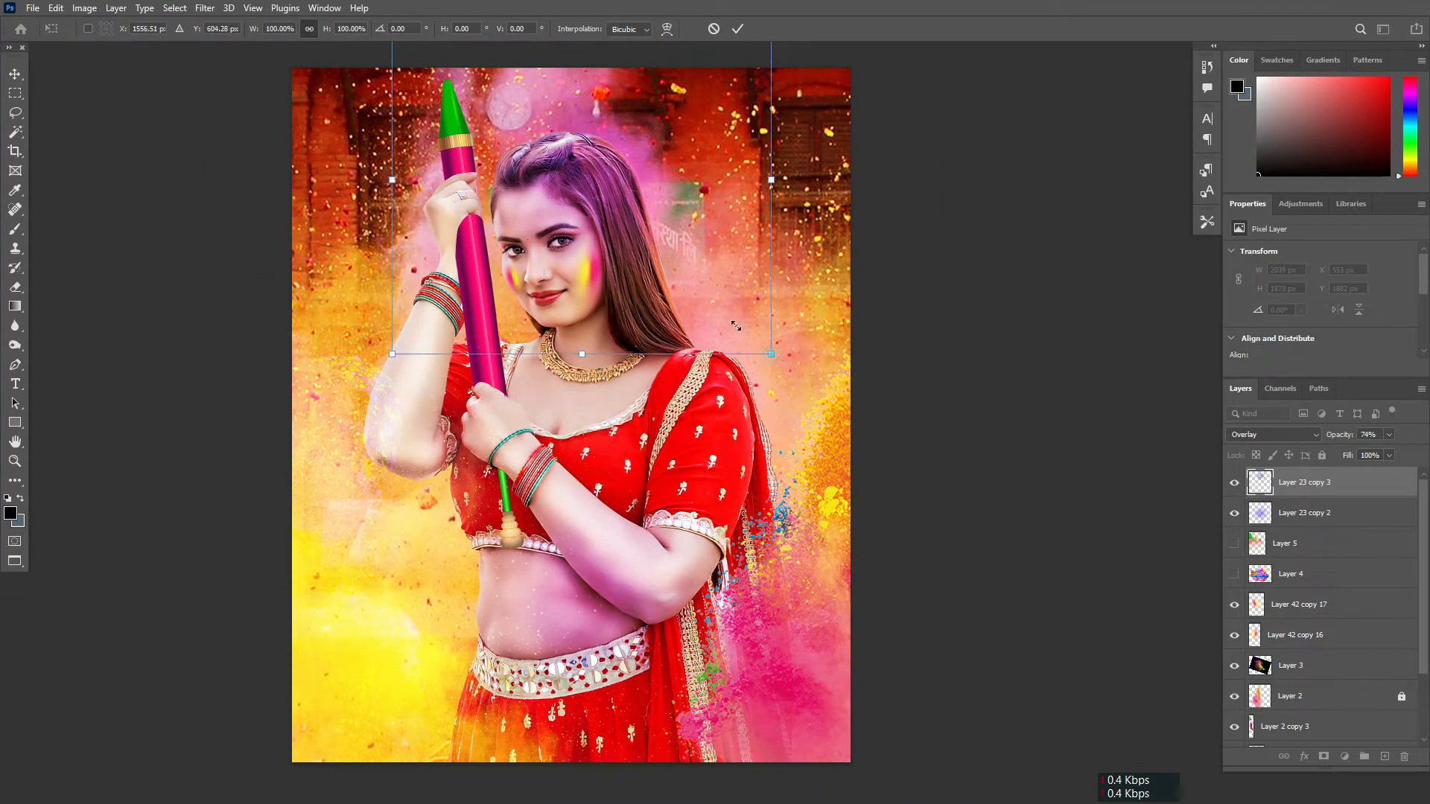
{"action": "left_click_drag", "start_coordinate": [736, 326], "coordinate": [639, 232]}
{"action": "left_click_drag", "start_coordinate": [545, 136], "coordinate": [604, 199]}
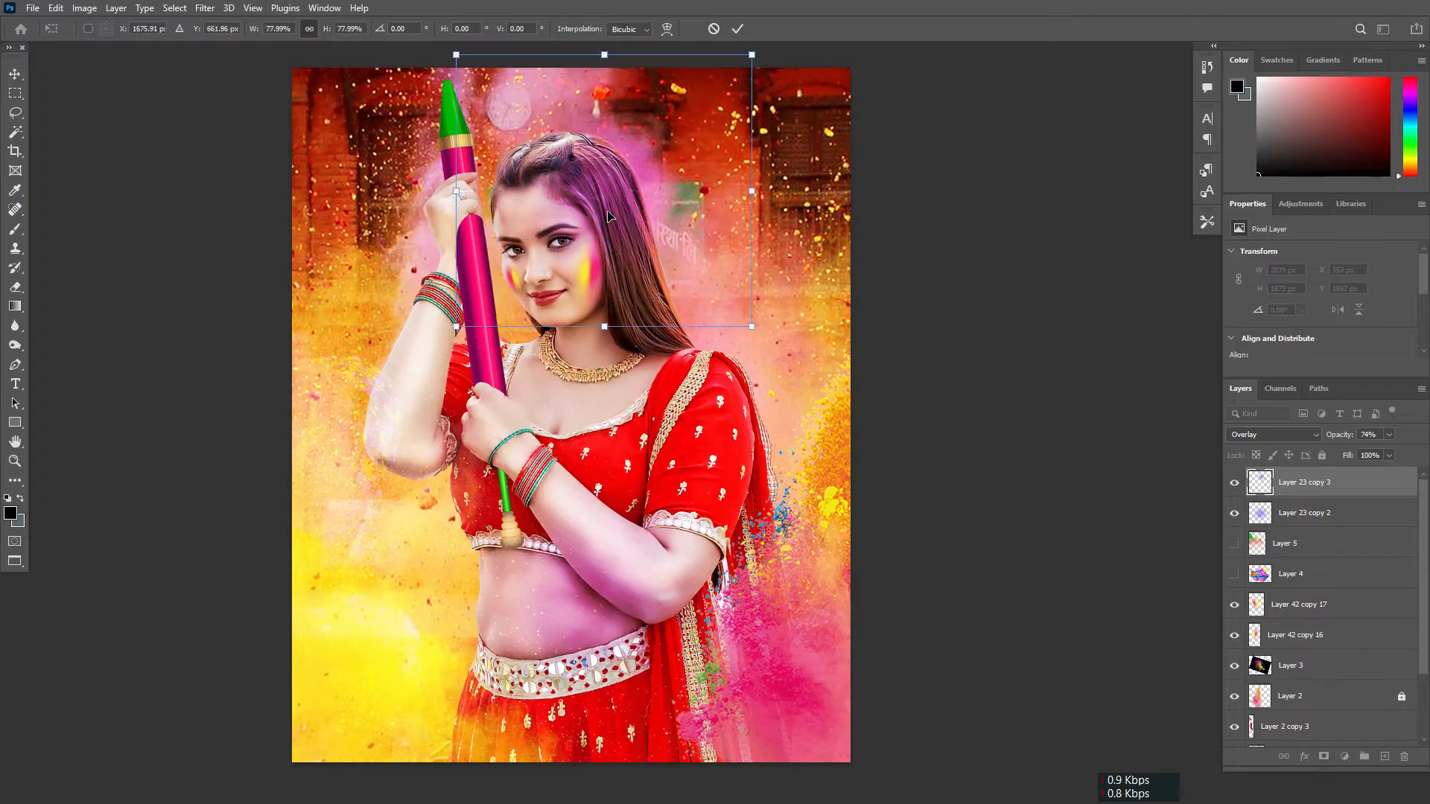
- Clip the glow copy directly above the woman's Layer 1 copy 5 and enlarge it to about 122% over her hair
{"action": "key", "text": "ctrl+bracketleft"}
{"action": "key", "text": "ctrl+bracketleft"}
{"action": "key", "text": "ctrl+bracketleft"}
{"action": "key", "text": "ctrl+bracketleft"}
{"action": "key", "text": "ctrl+bracketleft"}
{"action": "key", "text": "ctrl+bracketleft"}
{"action": "key", "text": "ctrl+bracketleft"}
{"action": "key", "text": "ctrl+bracketleft"}
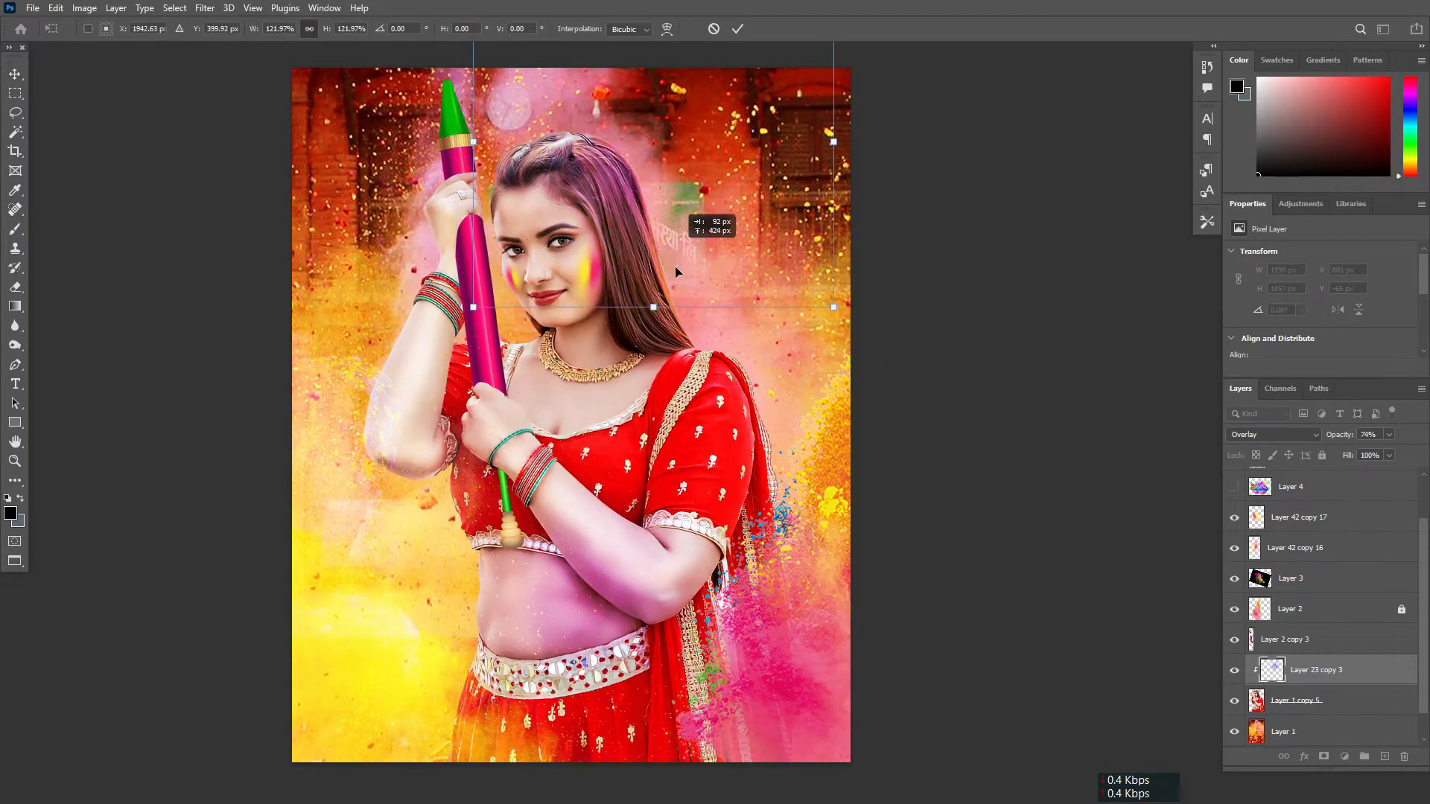
{"action": "left_click_drag", "start_coordinate": [675, 271], "coordinate": [707, 343]}
- Shift the hue of the hair glow to pink and scale it to about 92% over the woman's hair
{"action": "key", "text": "ctrl+u"}
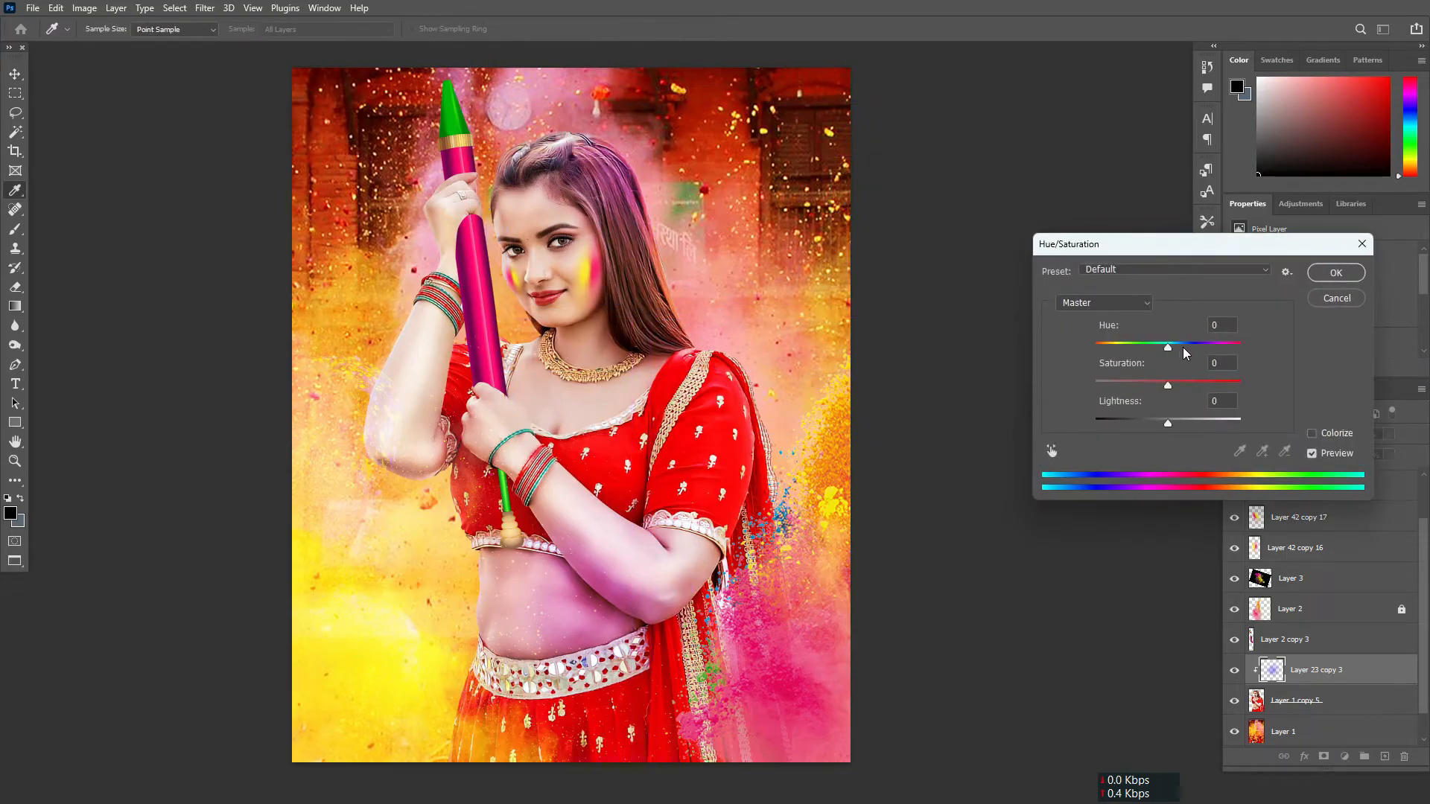
{"action": "key", "text": "Return"}
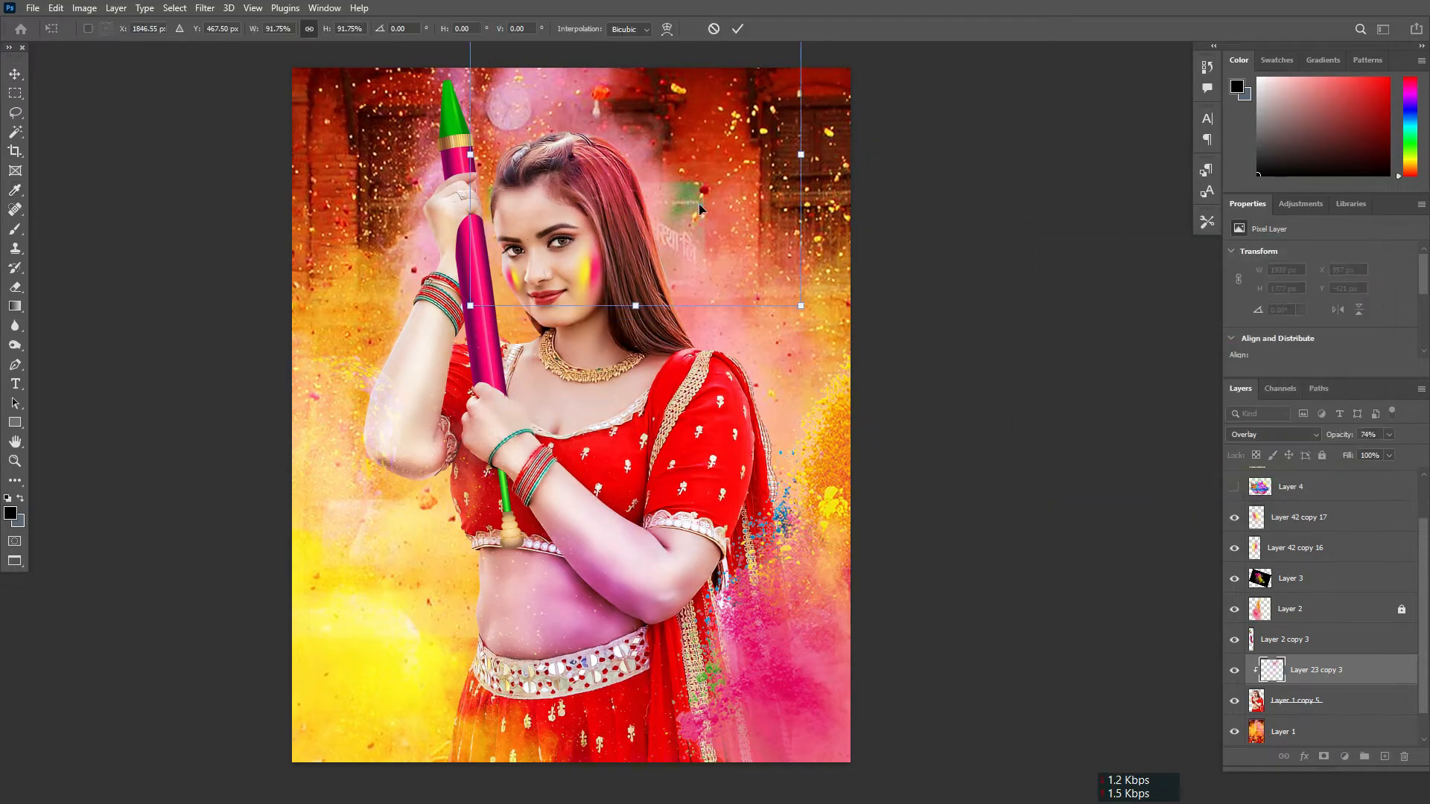
{"action": "left_click_drag", "start_coordinate": [690, 204], "coordinate": [690, 204]}
{"action": "key", "text": "Return"}
{"action": "left_click", "coordinate": [974, 396], "text": "ctrl"}
{"action": "scroll", "coordinate": [665, 219], "scroll_direction": "down", "scroll_amount": 2}
{"action": "scroll", "coordinate": [668, 292], "scroll_direction": "up", "scroll_amount": 2}
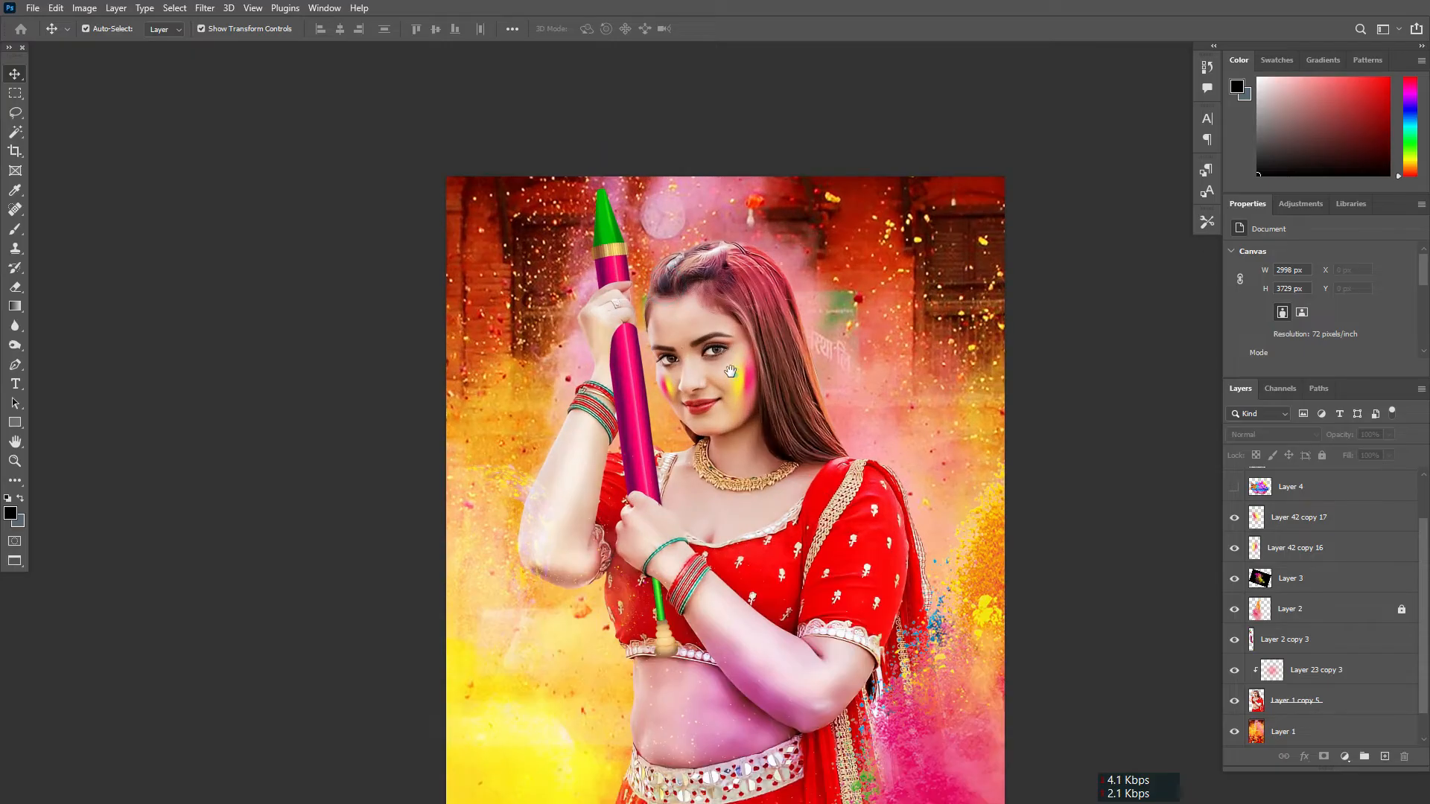
- Reshape the small cheek paint of Layer 42 copy 17 to about 94% width and 112% height
{"action": "left_click", "coordinate": [669, 355], "text": "ctrl"}
{"action": "left_click", "coordinate": [623, 324], "text": "ctrl"}
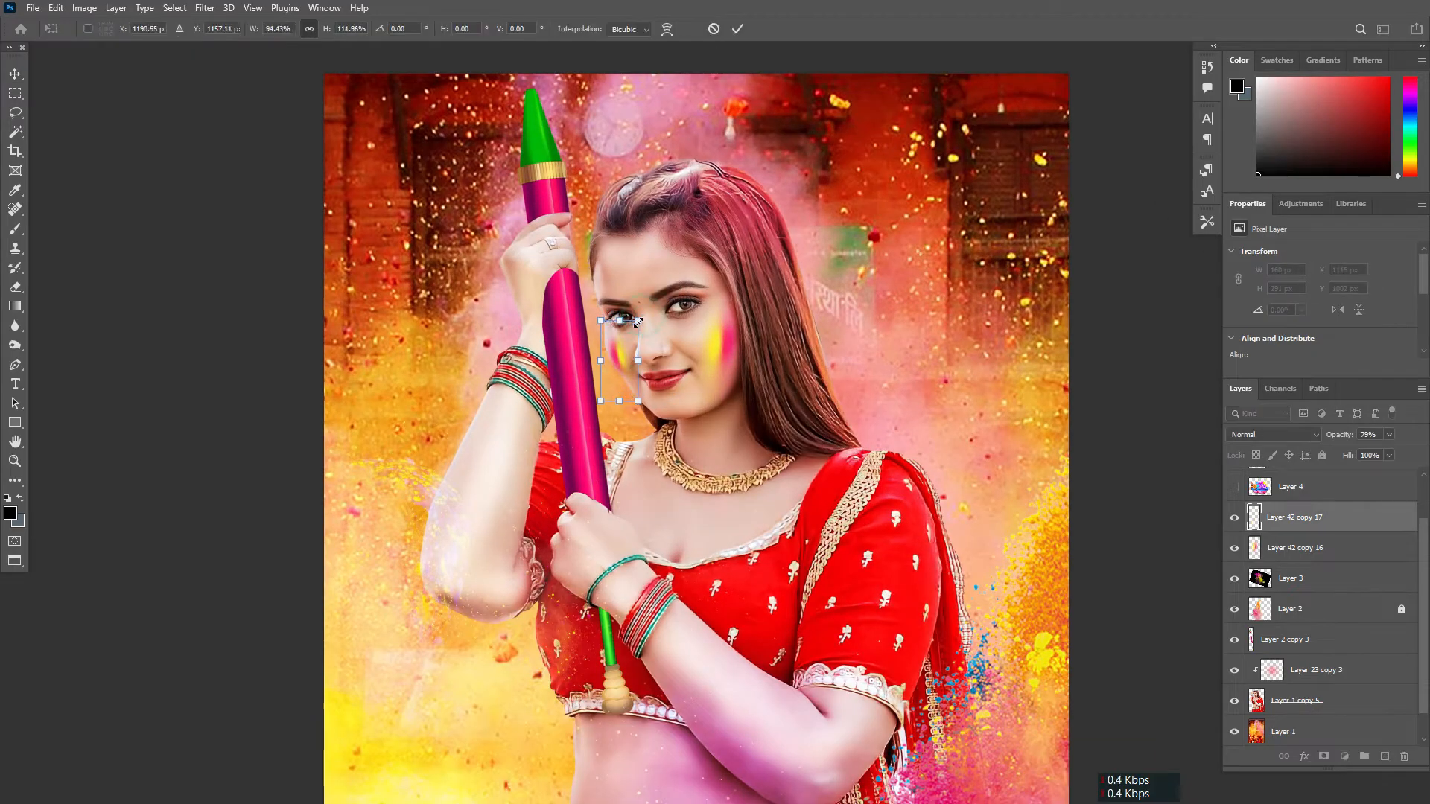
{"action": "left_click", "coordinate": [1133, 328]}
- Merge the clipped pink hair glow of Layer 23 copy 3 into the woman's layer
{"action": "key", "text": "ctrl+minus"}
{"action": "left_click_drag", "start_coordinate": [973, 473], "coordinate": [896, 399]}
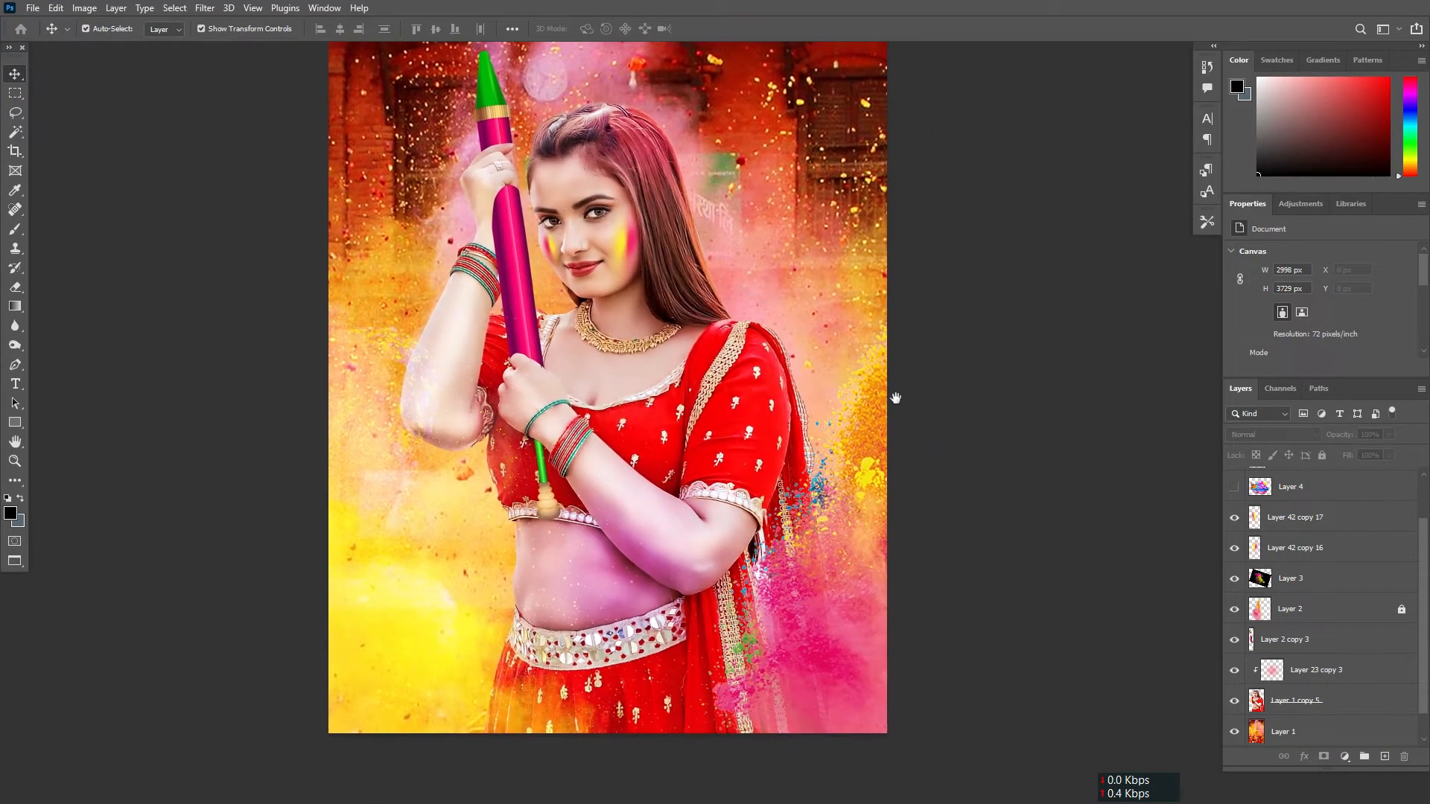
{"action": "left_click", "coordinate": [1074, 426]}
{"action": "scroll", "coordinate": [1071, 430], "scroll_direction": "up", "scroll_amount": 1}
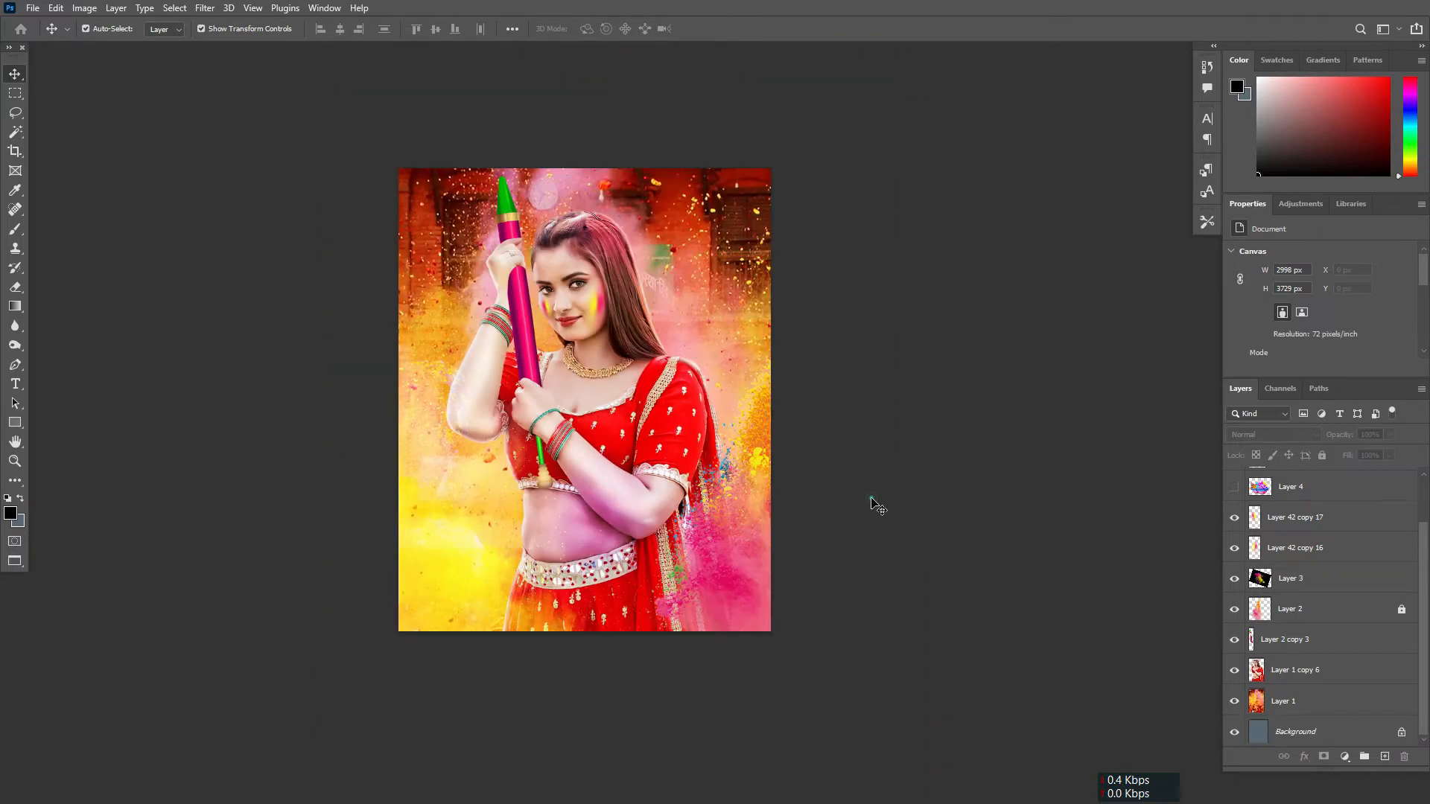
{"action": "key", "text": "ctrl+plus"}
{"action": "left_click", "coordinate": [859, 534]}
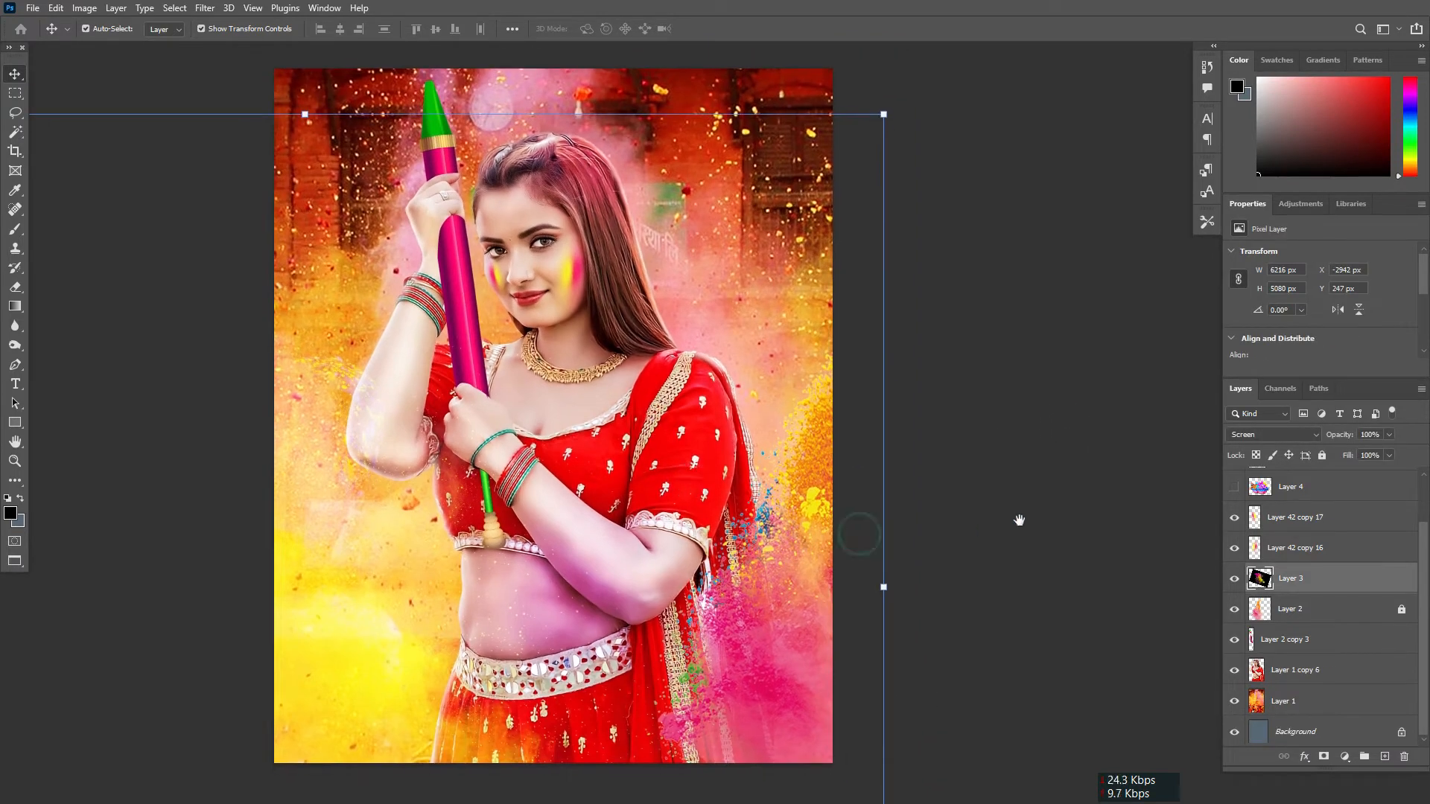
{"action": "left_click", "coordinate": [1019, 520]}
- Try showing the powder pots of Layer 5 behind the woman, beside her raised elbow
{"action": "scroll", "coordinate": [1276, 541], "scroll_direction": "up", "scroll_amount": 2}
{"action": "left_click", "coordinate": [1235, 513]}
{"action": "left_click", "coordinate": [1306, 514]}
{"action": "left_click_drag", "start_coordinate": [575, 439], "coordinate": [754, 311]}
{"action": "left_click_drag", "start_coordinate": [582, 386], "coordinate": [368, 458]}
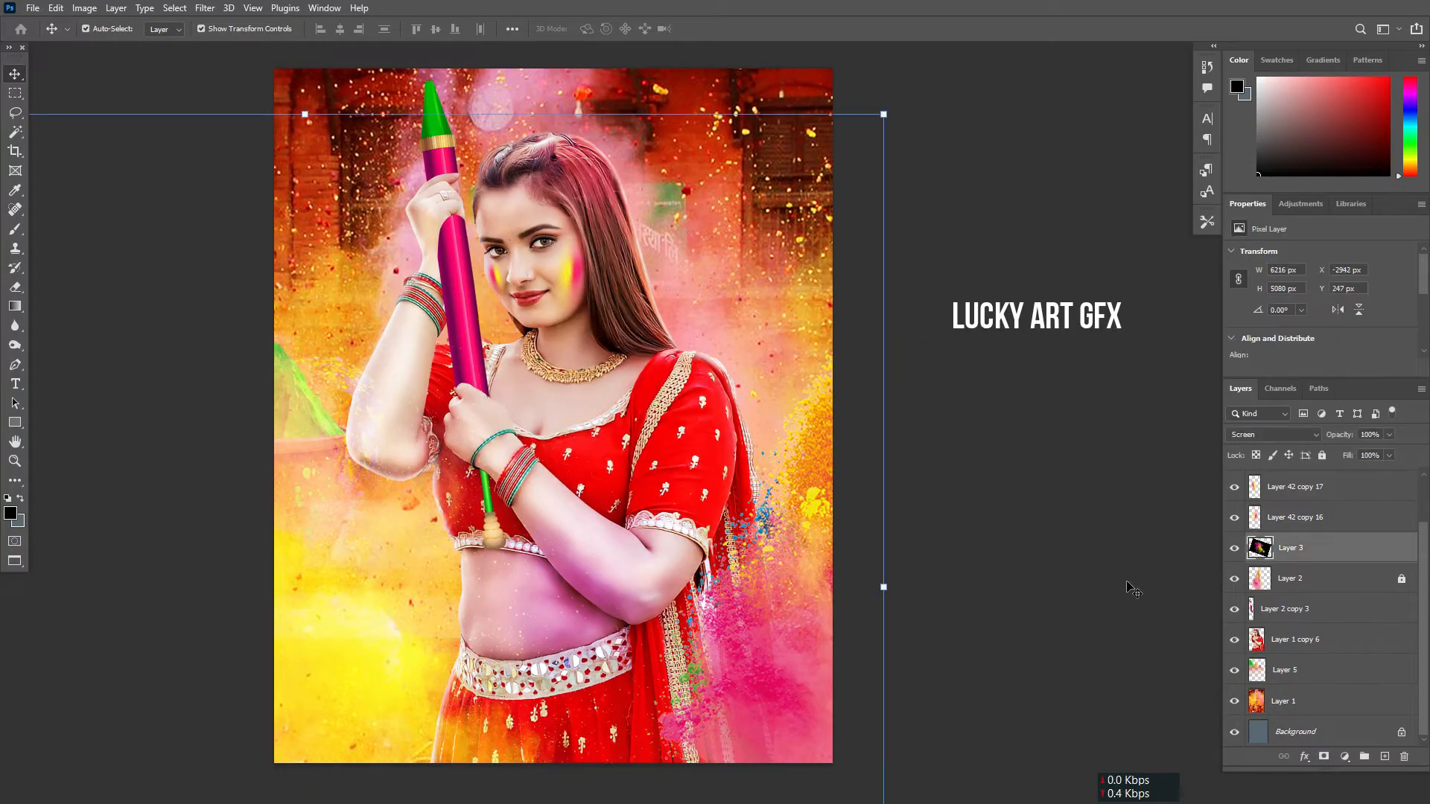
- Try flipping the powder pots of Layer 5 horizontally, enlarging them to about 133%, and placing them behind the woman's other shoulder
{"action": "left_click", "coordinate": [1296, 671]}
{"action": "right_click", "coordinate": [419, 436]}
{"action": "left_click", "coordinate": [462, 741]}
{"action": "left_click_drag", "start_coordinate": [405, 457], "coordinate": [814, 388]}
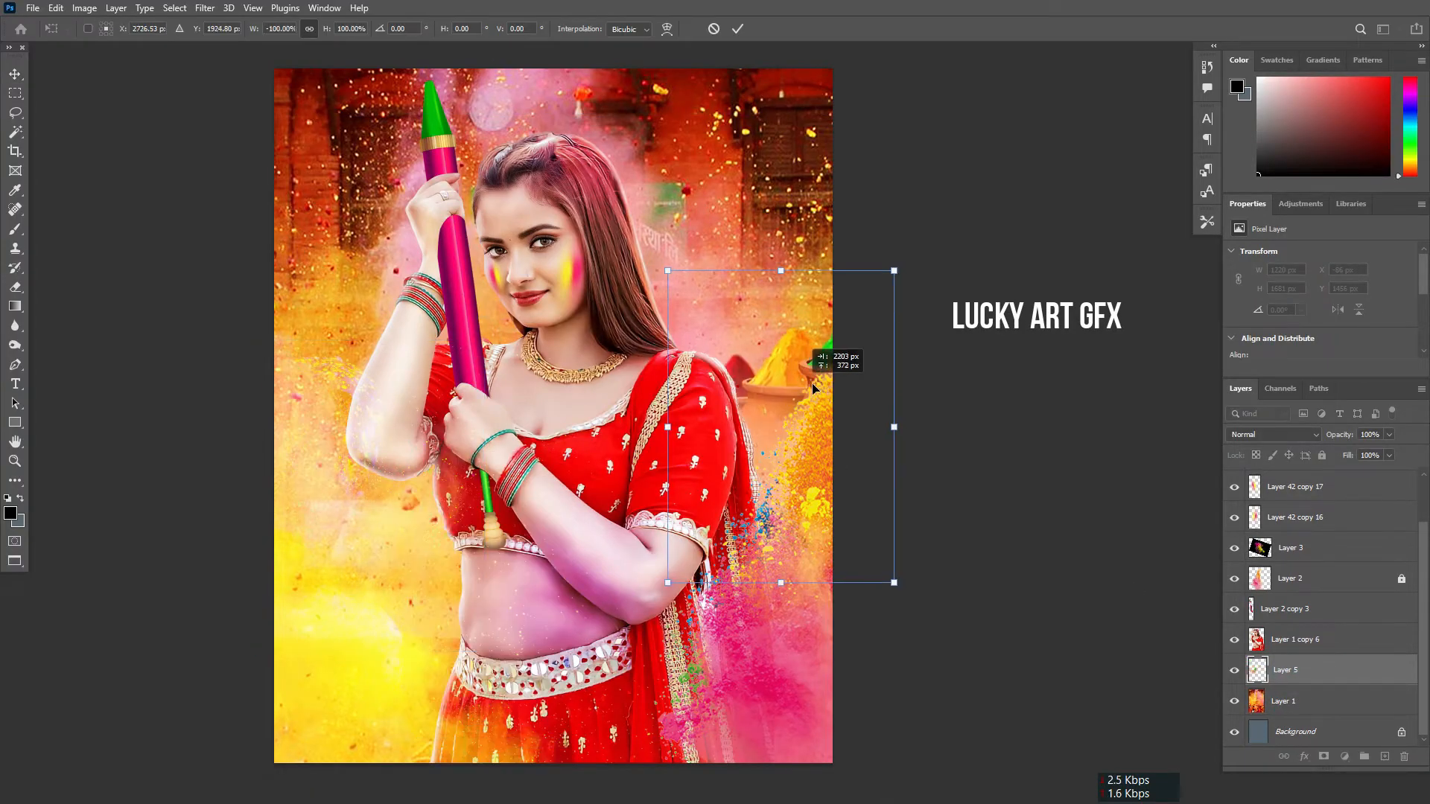
{"action": "left_click_drag", "start_coordinate": [860, 219], "coordinate": [934, 118]}
{"action": "left_click_drag", "start_coordinate": [885, 160], "coordinate": [847, 257]}
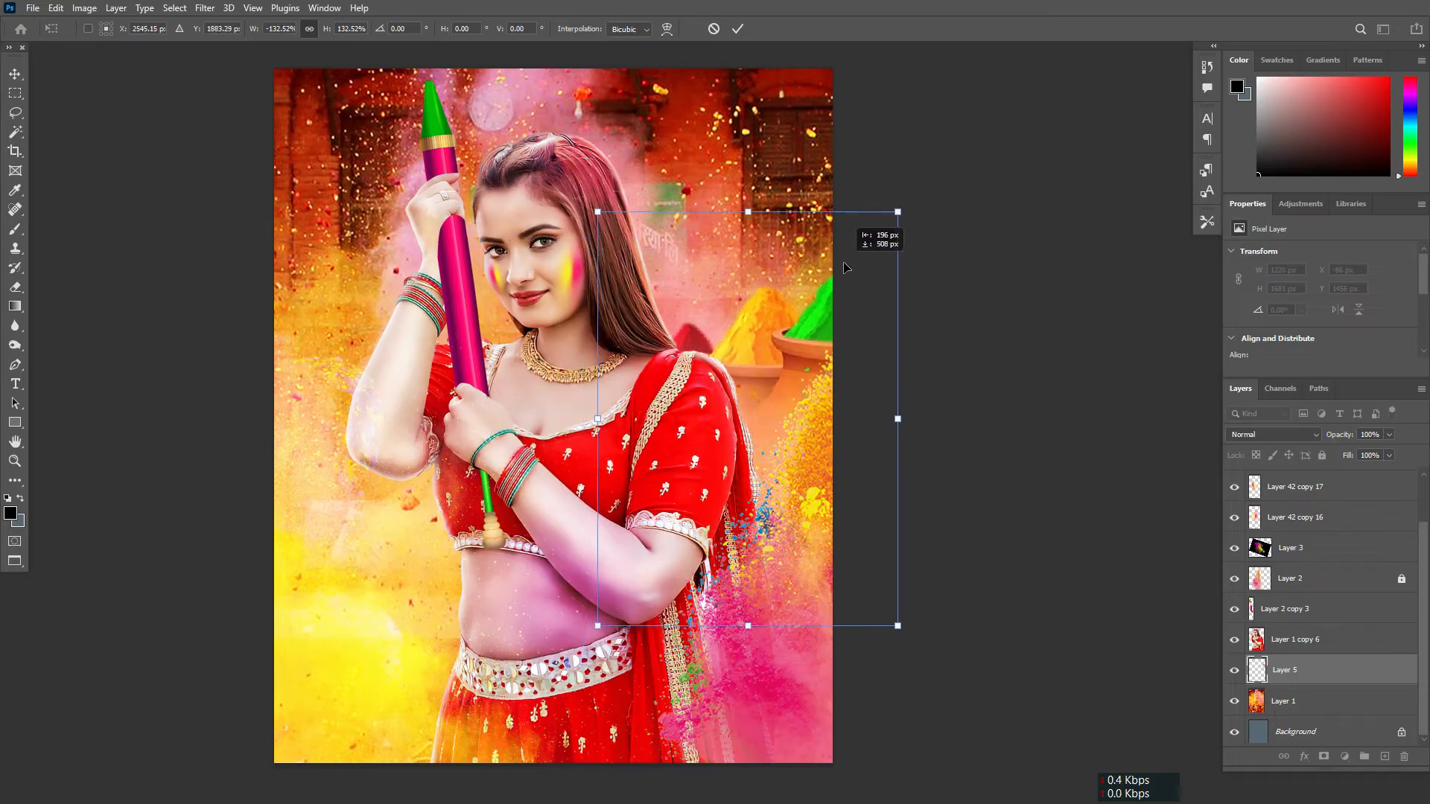
{"action": "left_click_drag", "start_coordinate": [801, 329], "coordinate": [746, 401]}
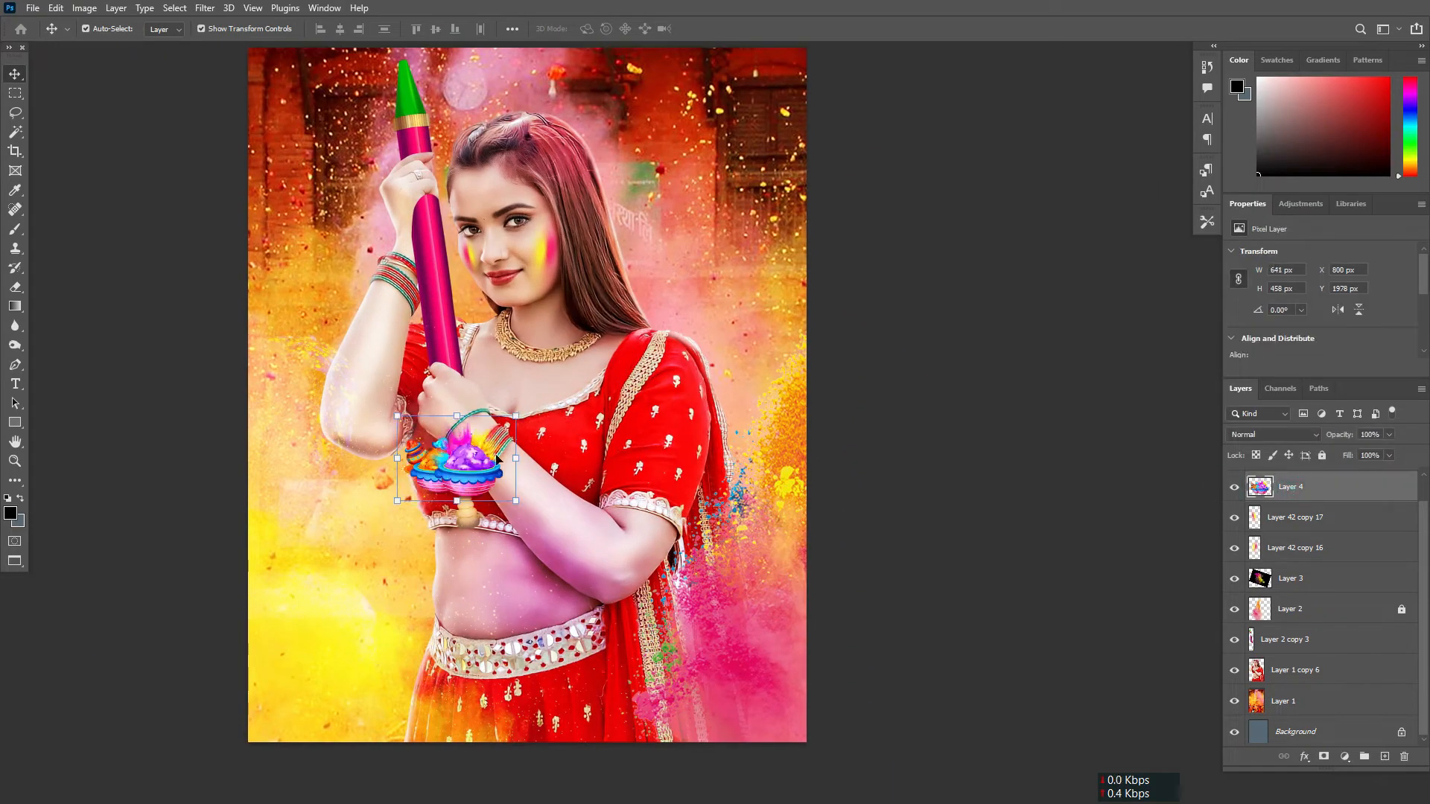
- Enlarge the colorful powder bowls of Layer 4 and place them in the lower-left corner of the picture
{"action": "left_click_drag", "start_coordinate": [571, 368], "coordinate": [634, 401]}
{"action": "left_click_drag", "start_coordinate": [465, 534], "coordinate": [426, 578]}
{"action": "mouse_move", "coordinate": [370, 641]}
{"action": "left_mouse_down"}
{"action": "mouse_move", "coordinate": [387, 633]}
{"action": "mouse_move", "coordinate": [364, 636]}
{"action": "left_mouse_up"}
{"action": "left_click_drag", "start_coordinate": [421, 572], "coordinate": [432, 565]}
{"action": "left_click_drag", "start_coordinate": [369, 615], "coordinate": [361, 613]}
{"action": "key", "text": "Return"}
{"action": "left_click_drag", "start_coordinate": [424, 562], "coordinate": [433, 556]}
{"action": "left_click_drag", "start_coordinate": [374, 683], "coordinate": [366, 688]}
{"action": "key", "text": "Return"}
{"action": "left_click", "coordinate": [350, 761]}
- Nudge the powder bowls of Layer 4 slightly to refine their placement in the corner
{"action": "left_click_drag", "start_coordinate": [604, 432], "coordinate": [908, 459]}
{"action": "scroll", "coordinate": [936, 459], "scroll_direction": "down", "scroll_amount": 1}
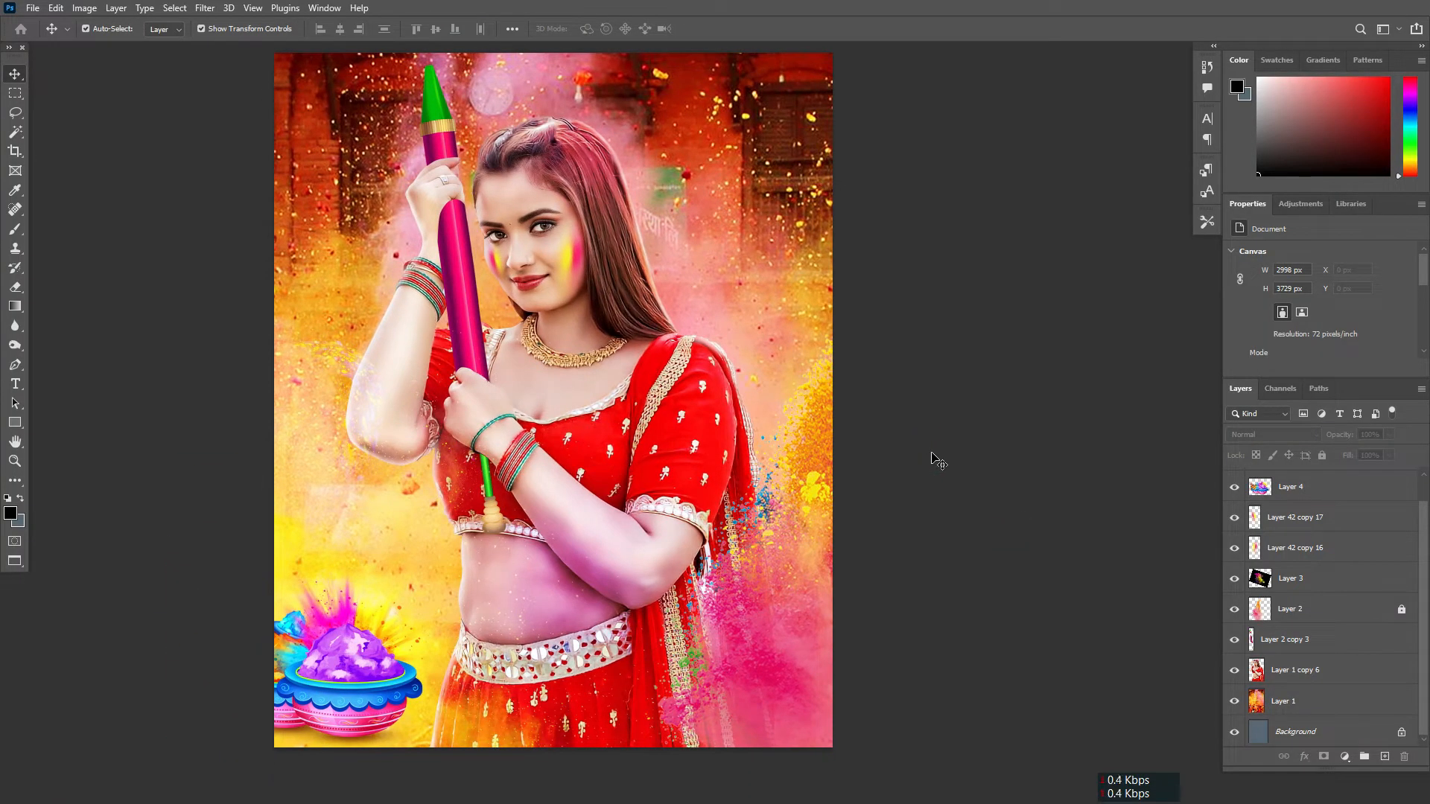
{"action": "key", "text": "ctrl+0"}
{"action": "left_click_drag", "start_coordinate": [486, 700], "coordinate": [559, 701]}
{"action": "left_click_drag", "start_coordinate": [558, 775], "coordinate": [551, 626]}
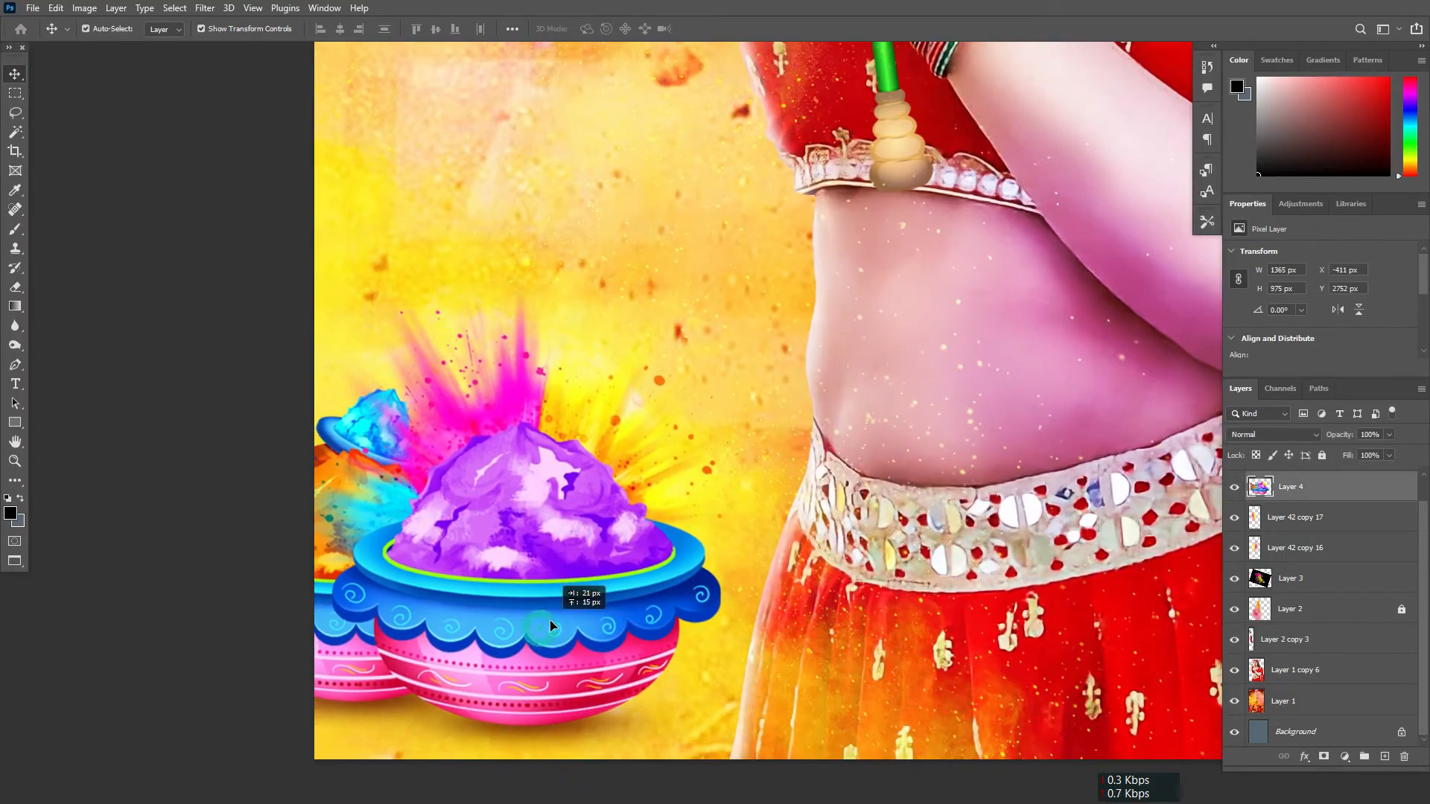
{"action": "key", "text": "ctrl+0"}
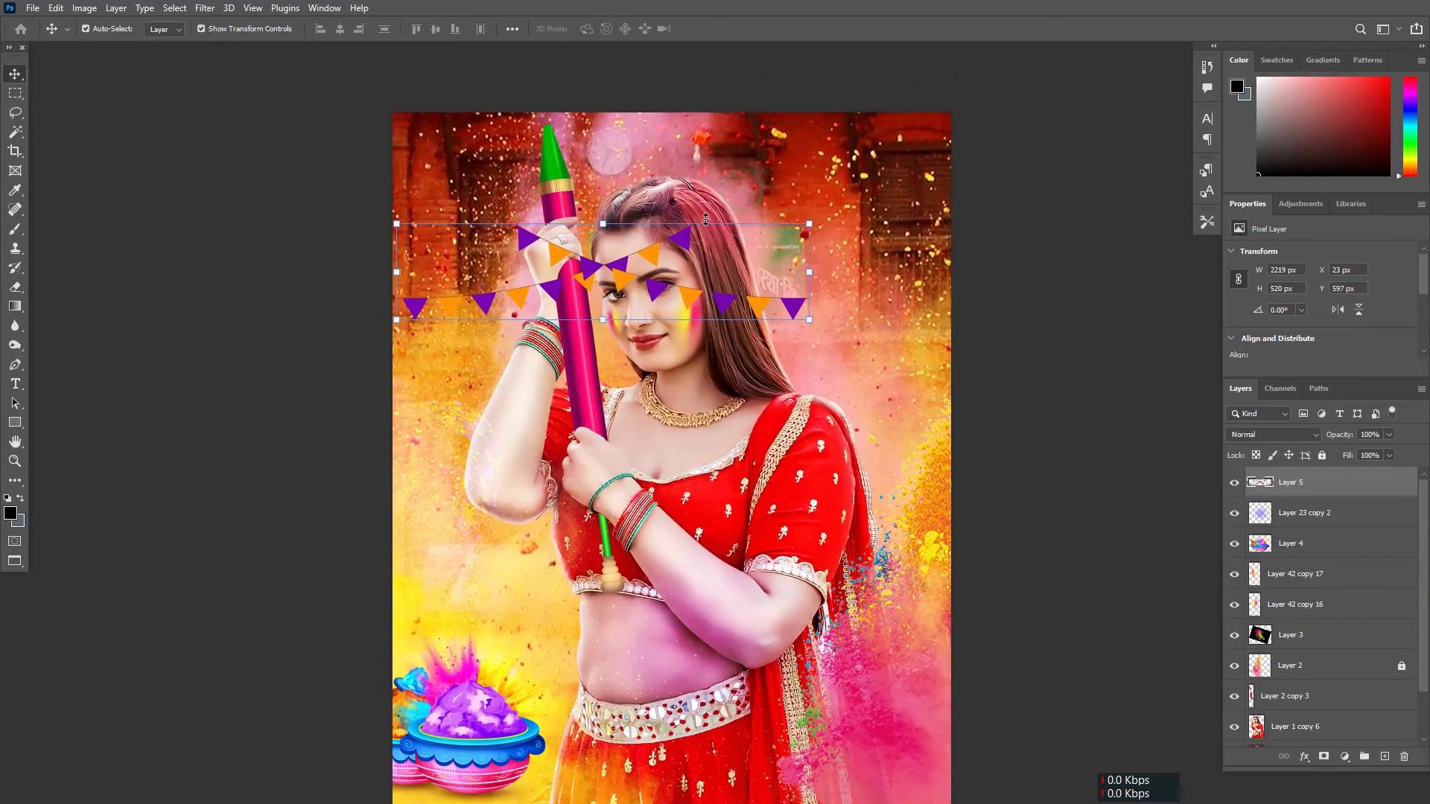
- Enlarge the purple and orange bunting of Layer 5 to about 219% and place it across the picture's upper edge behind the woman
{"action": "left_click_drag", "start_coordinate": [672, 187], "coordinate": [759, 189]}
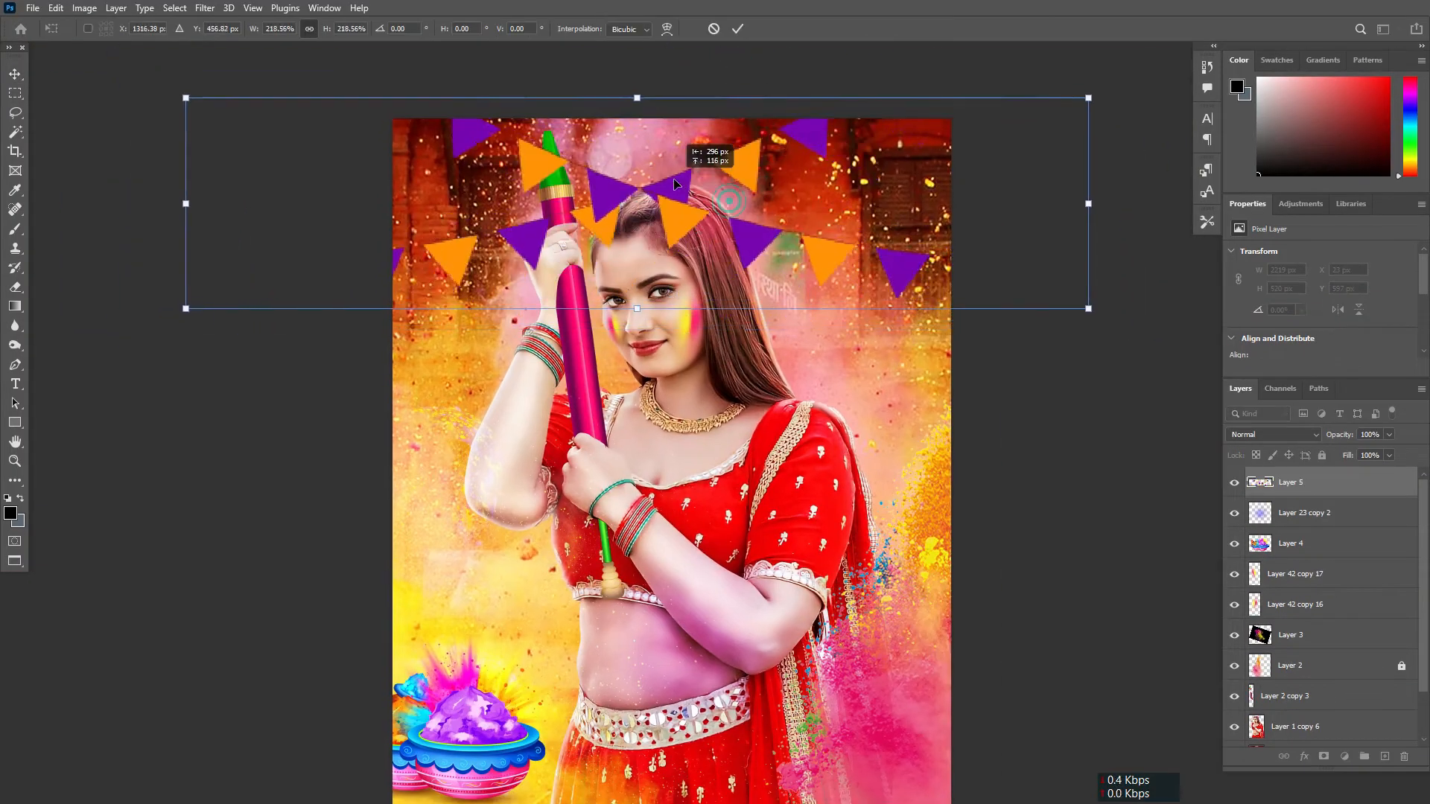
{"action": "left_click_drag", "start_coordinate": [678, 181], "coordinate": [678, 177]}
{"action": "key", "text": "Return"}
{"action": "key", "text": "ctrl+shift+["}
{"action": "left_click_drag", "start_coordinate": [836, 257], "coordinate": [874, 197]}
{"action": "left_click", "coordinate": [1169, 470]}
{"action": "left_click", "coordinate": [1136, 419]}
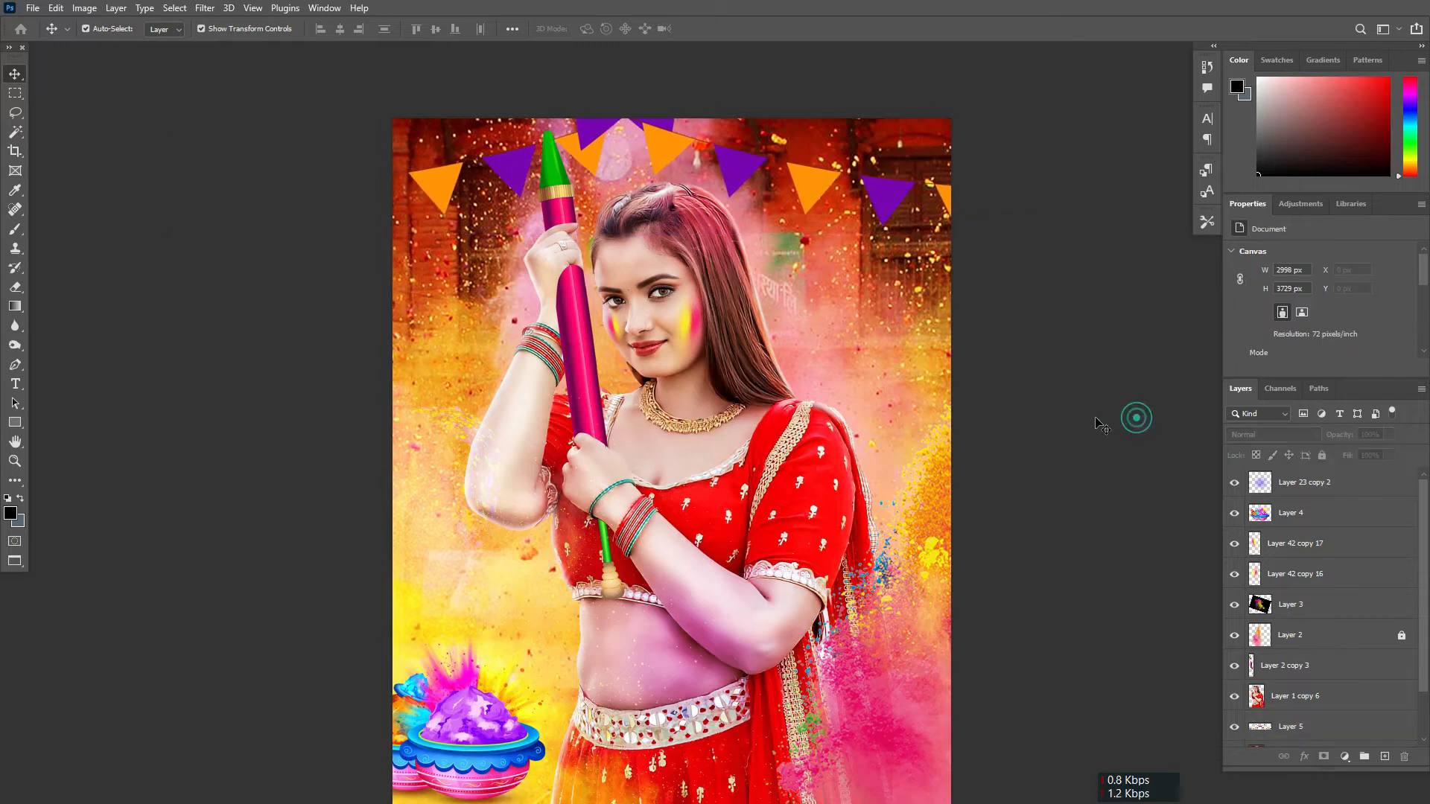
- Brighten the festival background of Layer 1 with Curves, raising the RGB midtones from input 135 to output 144
{"action": "scroll", "coordinate": [980, 412], "scroll_direction": "down", "scroll_amount": 4}
{"action": "scroll", "coordinate": [795, 303], "scroll_direction": "up", "scroll_amount": 4}
{"action": "left_click_drag", "start_coordinate": [806, 361], "coordinate": [809, 360]}
{"action": "scroll", "coordinate": [808, 361], "scroll_direction": "down", "scroll_amount": 2}
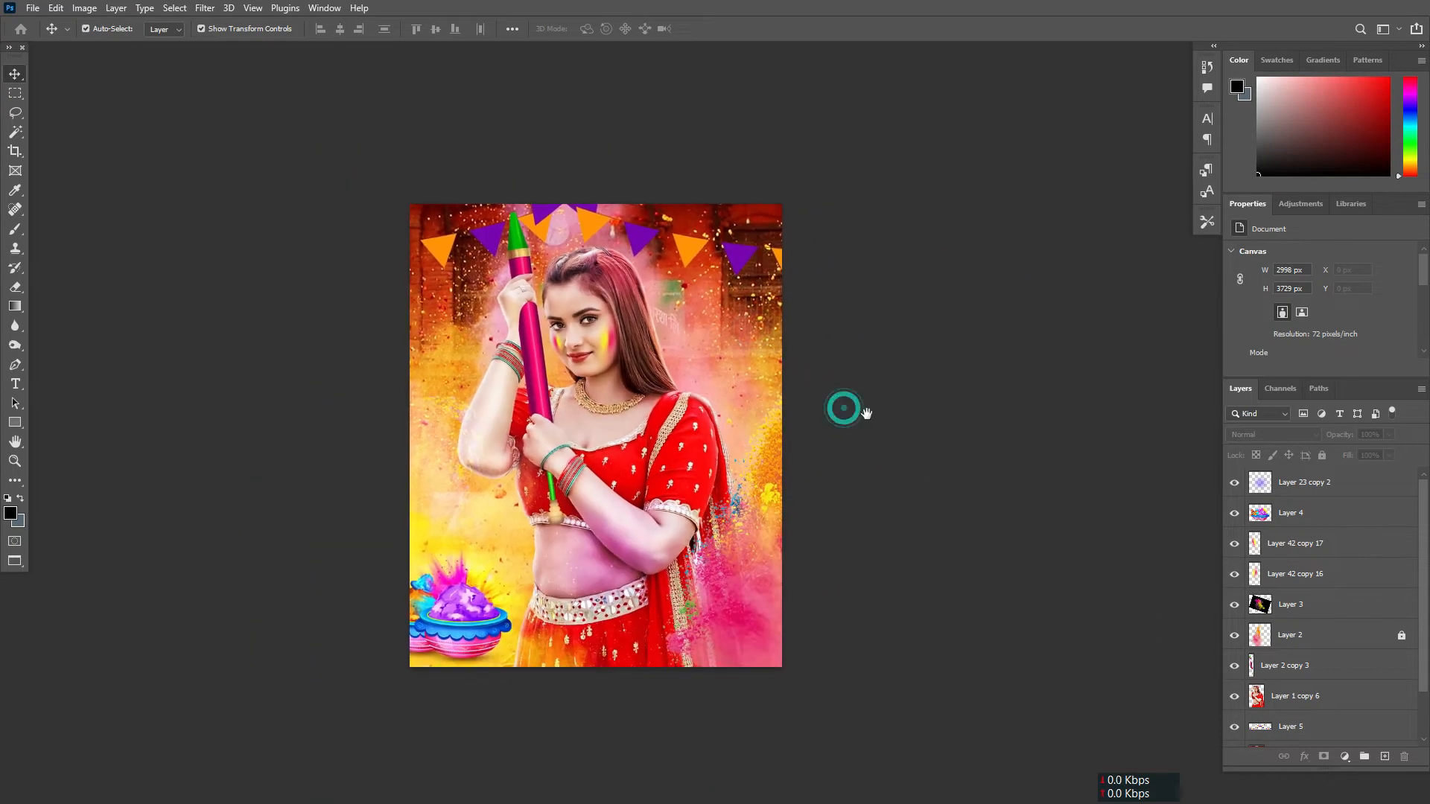
{"action": "left_click", "coordinate": [698, 300]}
{"action": "left_click_drag", "start_coordinate": [975, 543], "coordinate": [977, 543]}
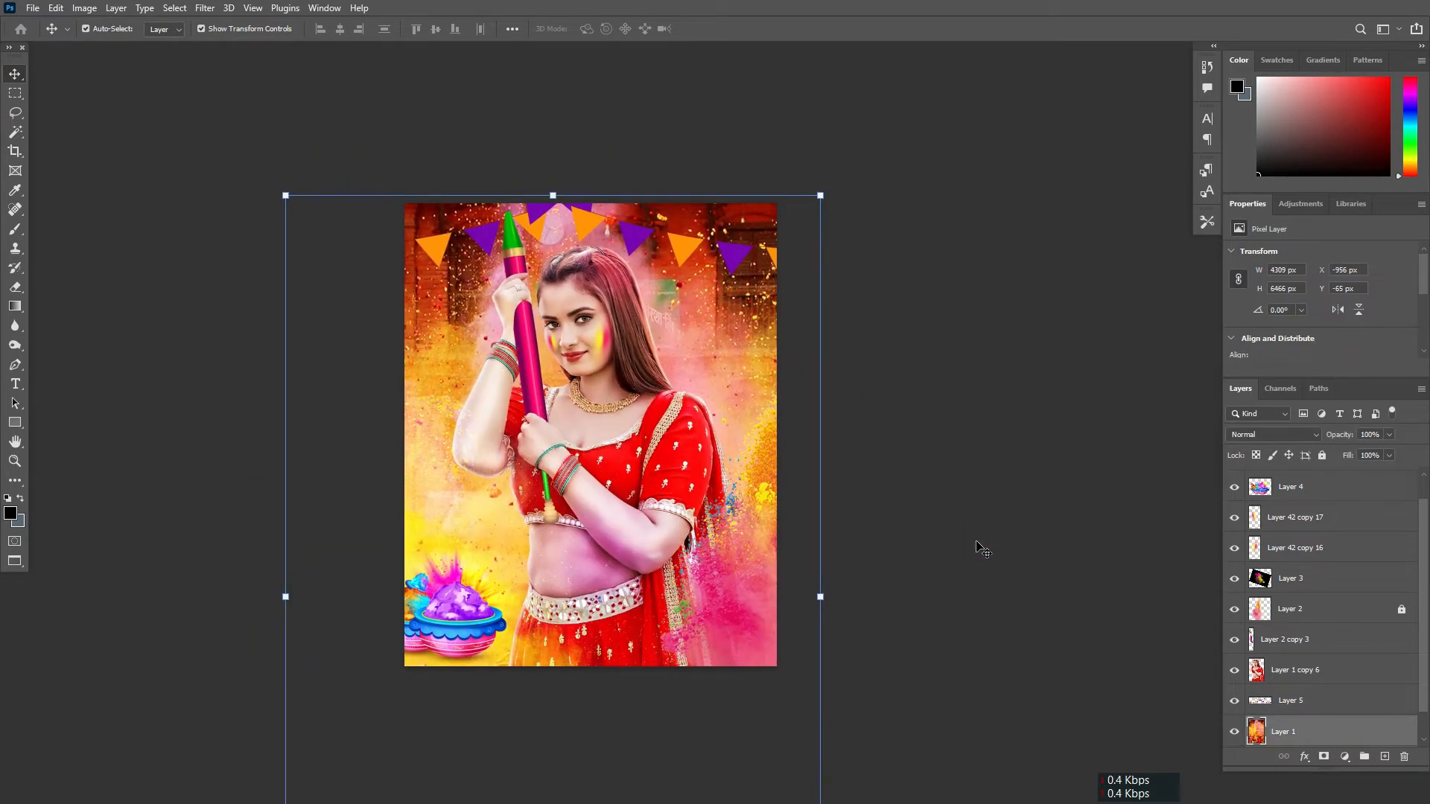
{"action": "key", "text": "ctrl+m"}
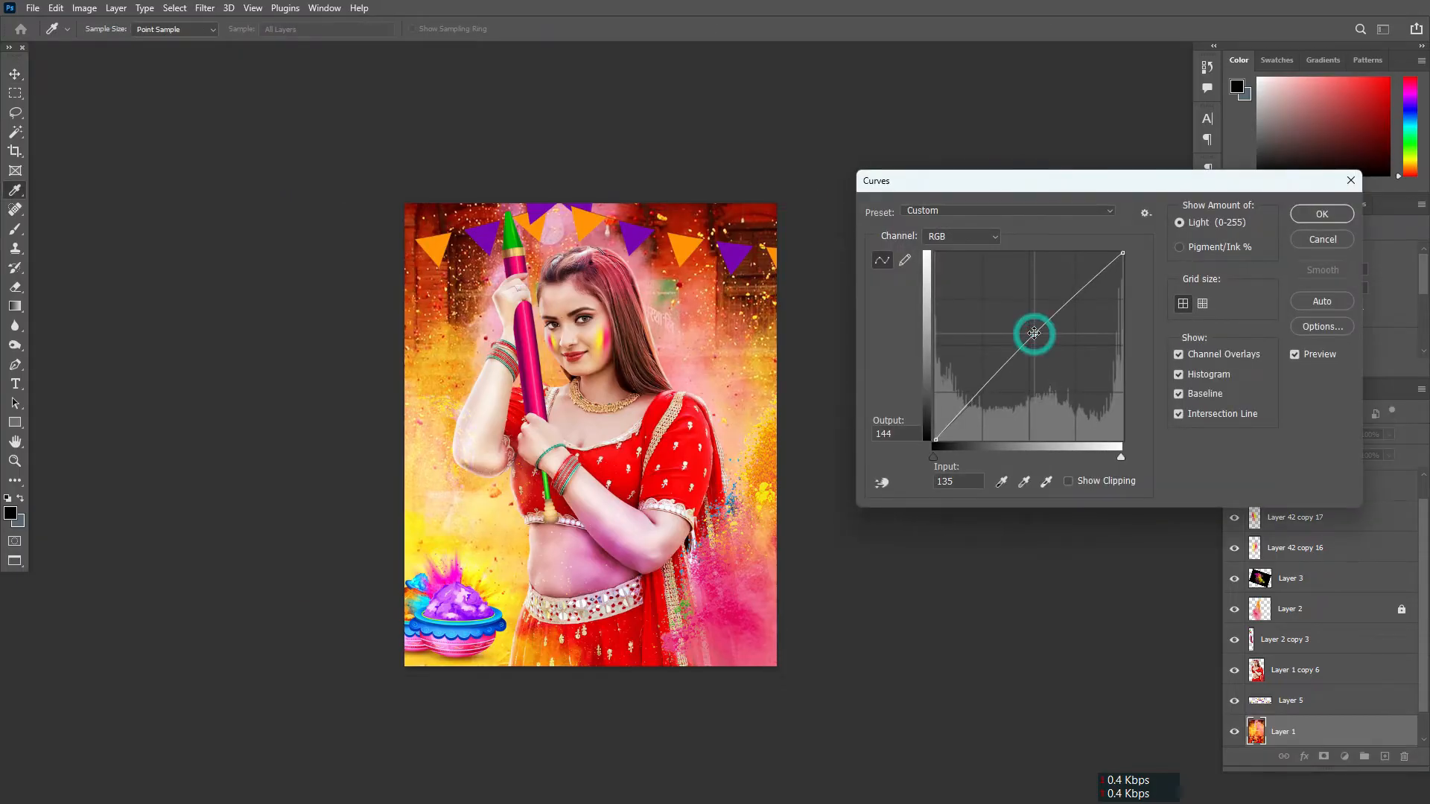
{"action": "key", "text": "Return"}
- Apply a Radial Blur to the Layer 1 background with amount 5, Zoom method and Good quality
{"action": "key", "text": "ctrl+plus"}
{"action": "left_click", "coordinate": [204, 8]}
{"action": "left_click", "coordinate": [243, 184]}
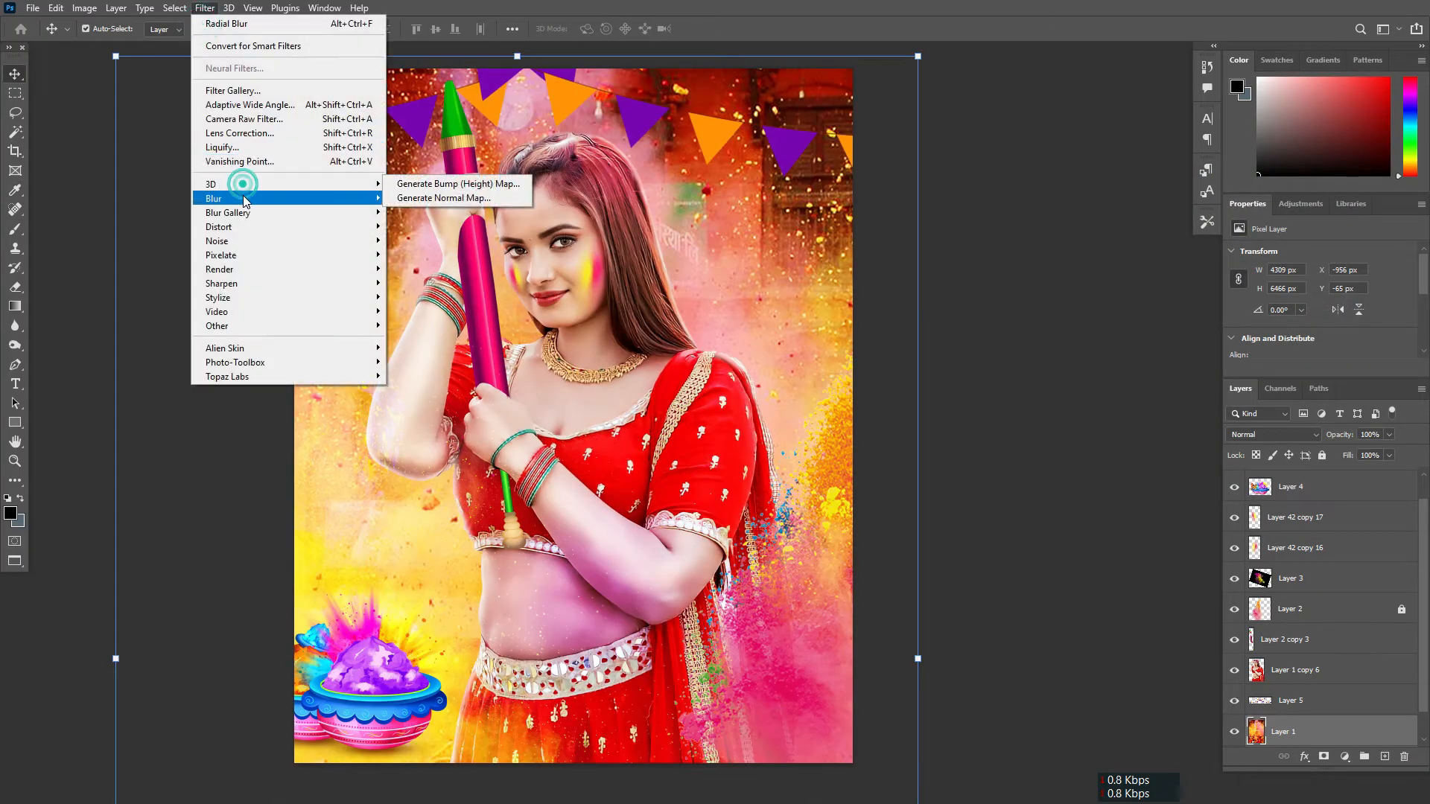
{"action": "mouse_move", "coordinate": [245, 199]}
{"action": "left_click", "coordinate": [424, 298]}
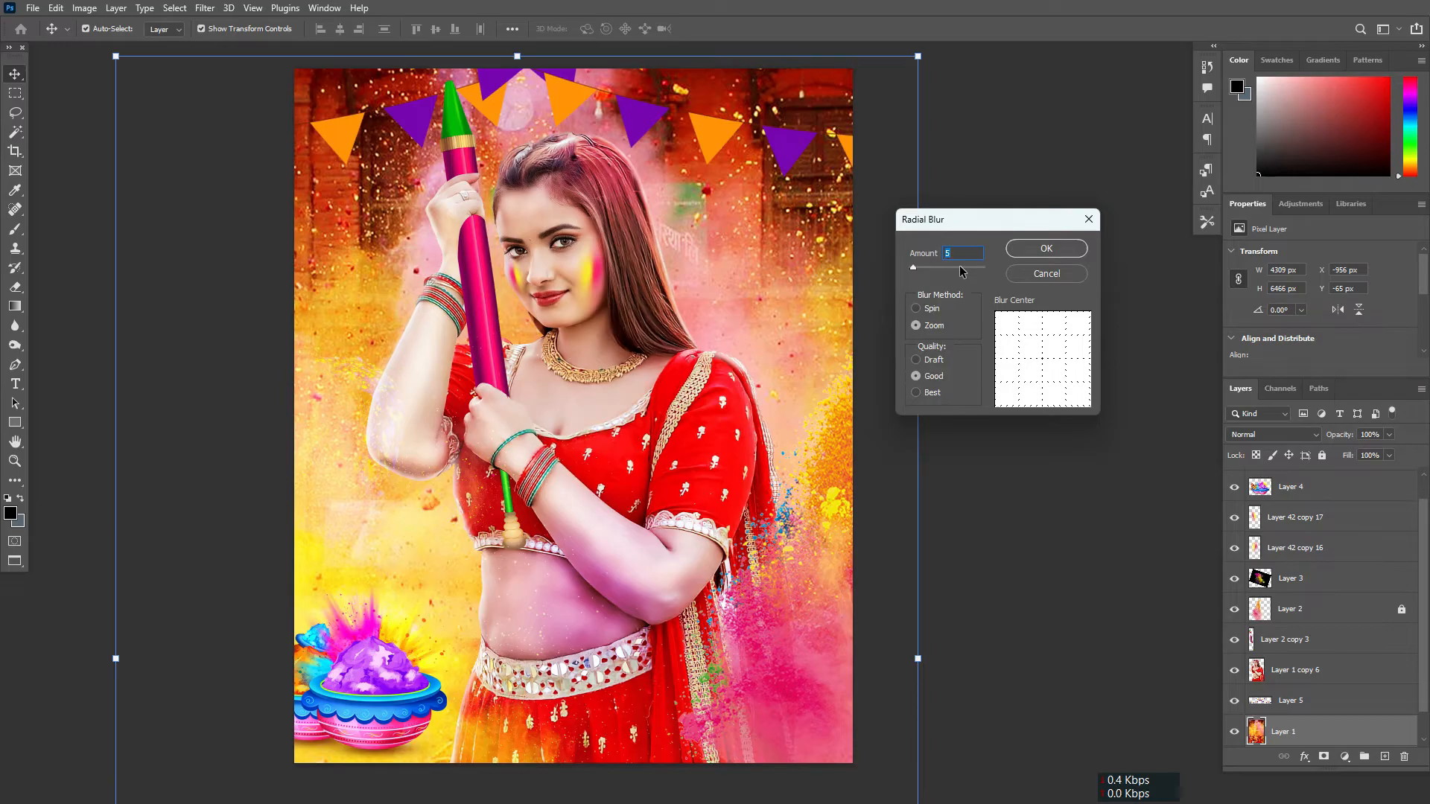
{"action": "key", "text": "Return"}
{"action": "left_click", "coordinate": [1022, 257]}
- Apply the same Zoom Radial Blur to the Layer 1 background a second time
{"action": "scroll", "coordinate": [773, 188], "scroll_direction": "down", "scroll_amount": 3}
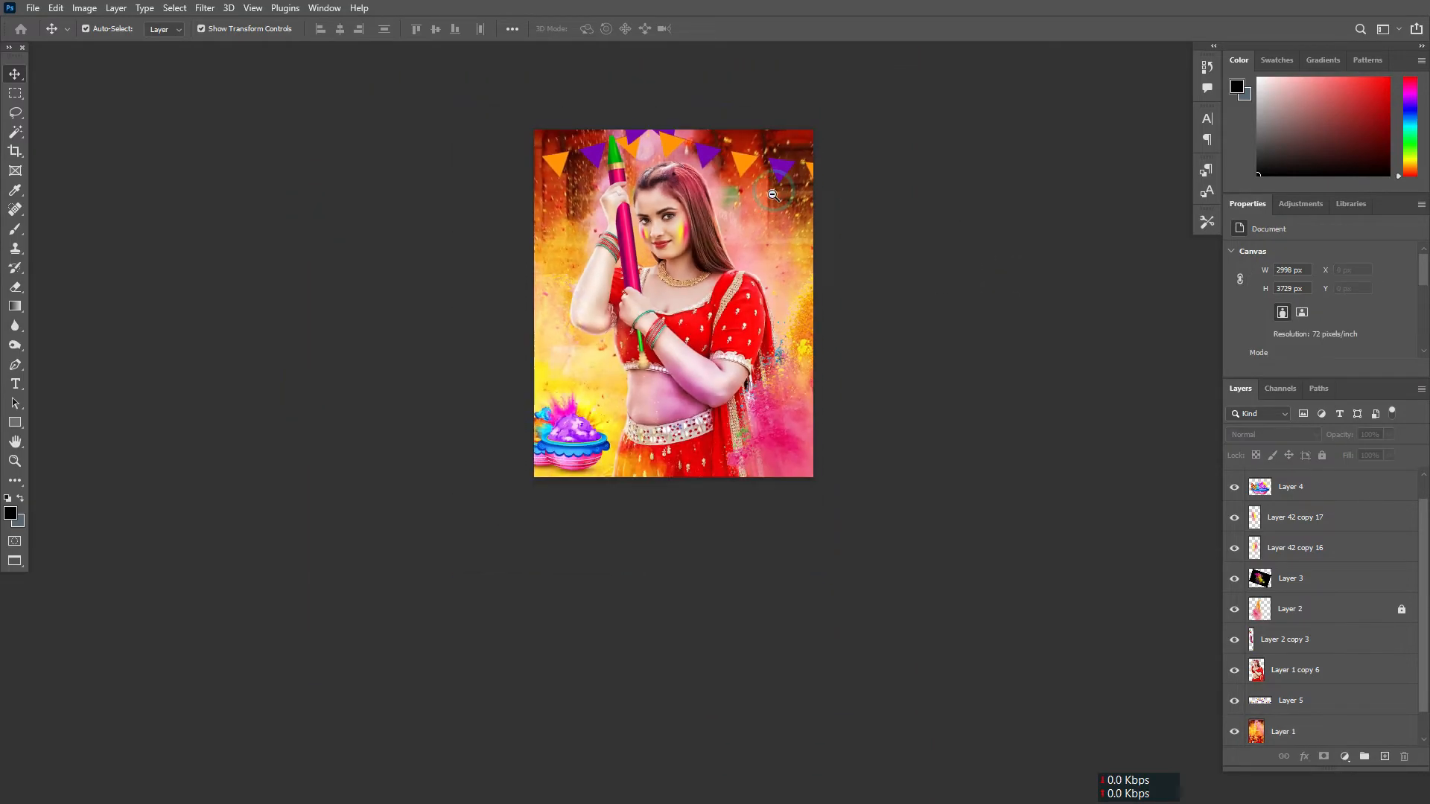
{"action": "scroll", "coordinate": [774, 152], "scroll_direction": "up", "scroll_amount": 4}
{"action": "left_click", "coordinate": [741, 205]}
{"action": "left_click", "coordinate": [204, 8]}
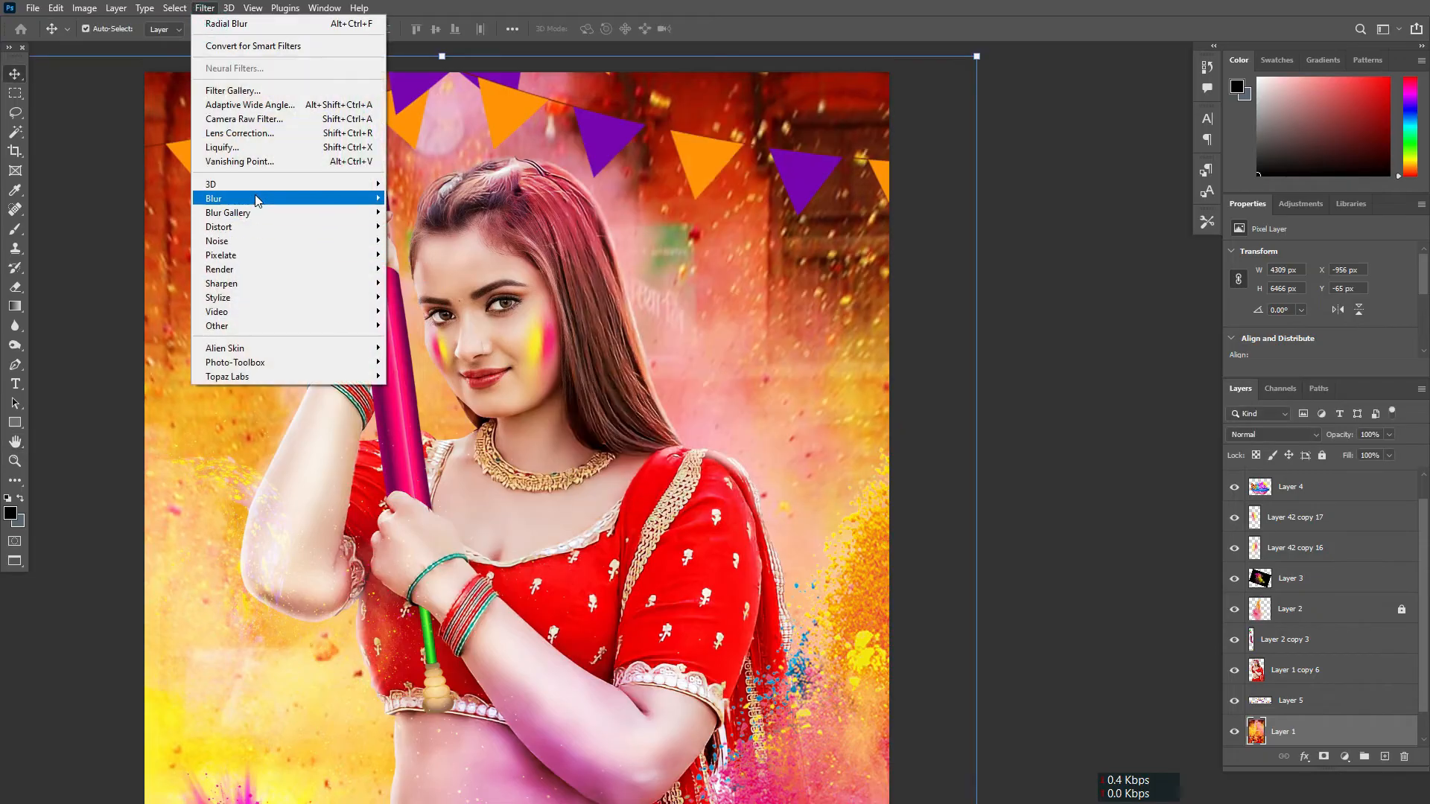
{"action": "mouse_move", "coordinate": [250, 198]}
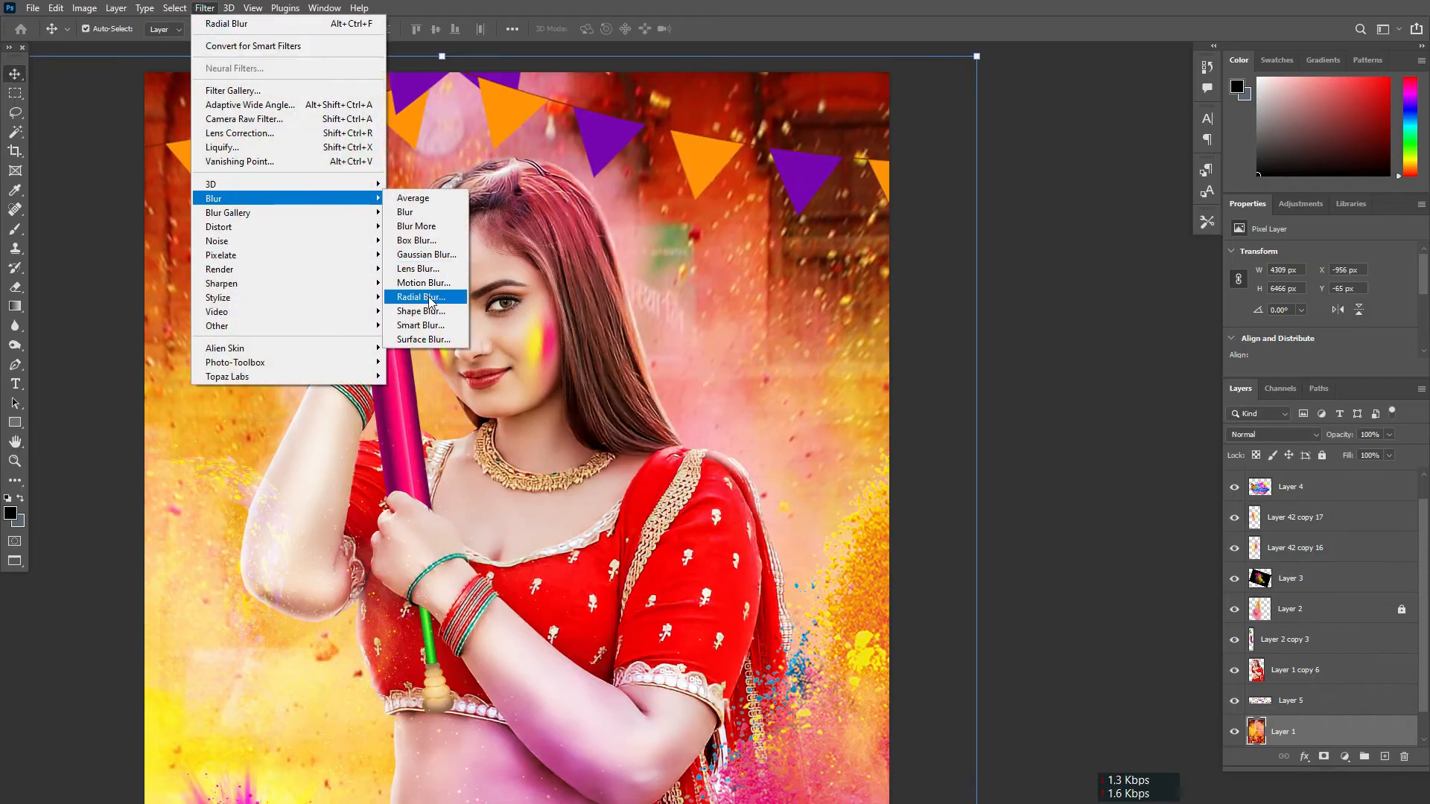
{"action": "left_click", "coordinate": [422, 297]}
{"action": "left_click", "coordinate": [1049, 252]}
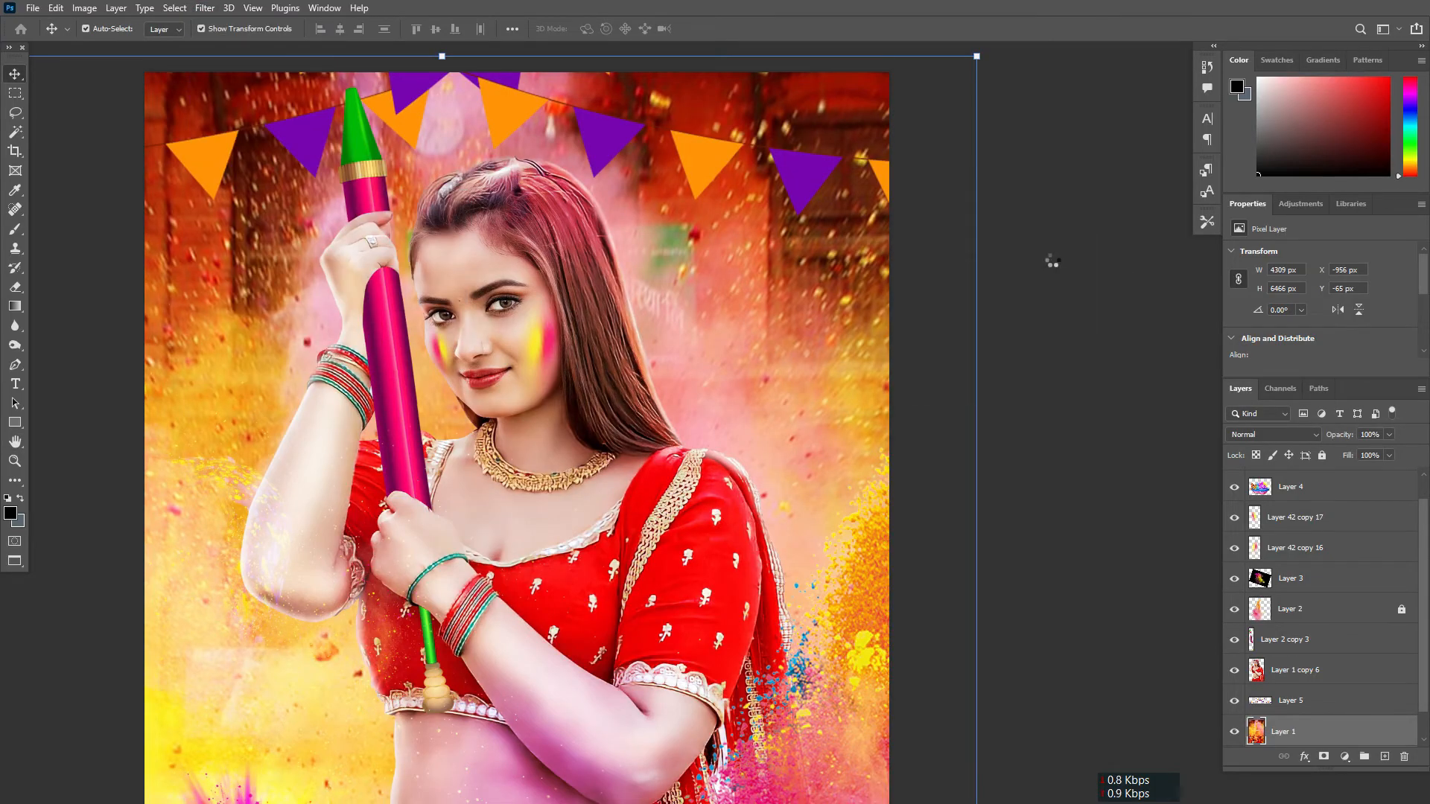
- Strengthen the background's zoom effect with a third Radial Blur on Layer 1, then deselect the layer
{"action": "left_click", "coordinate": [205, 7]}
{"action": "mouse_move", "coordinate": [250, 195]}
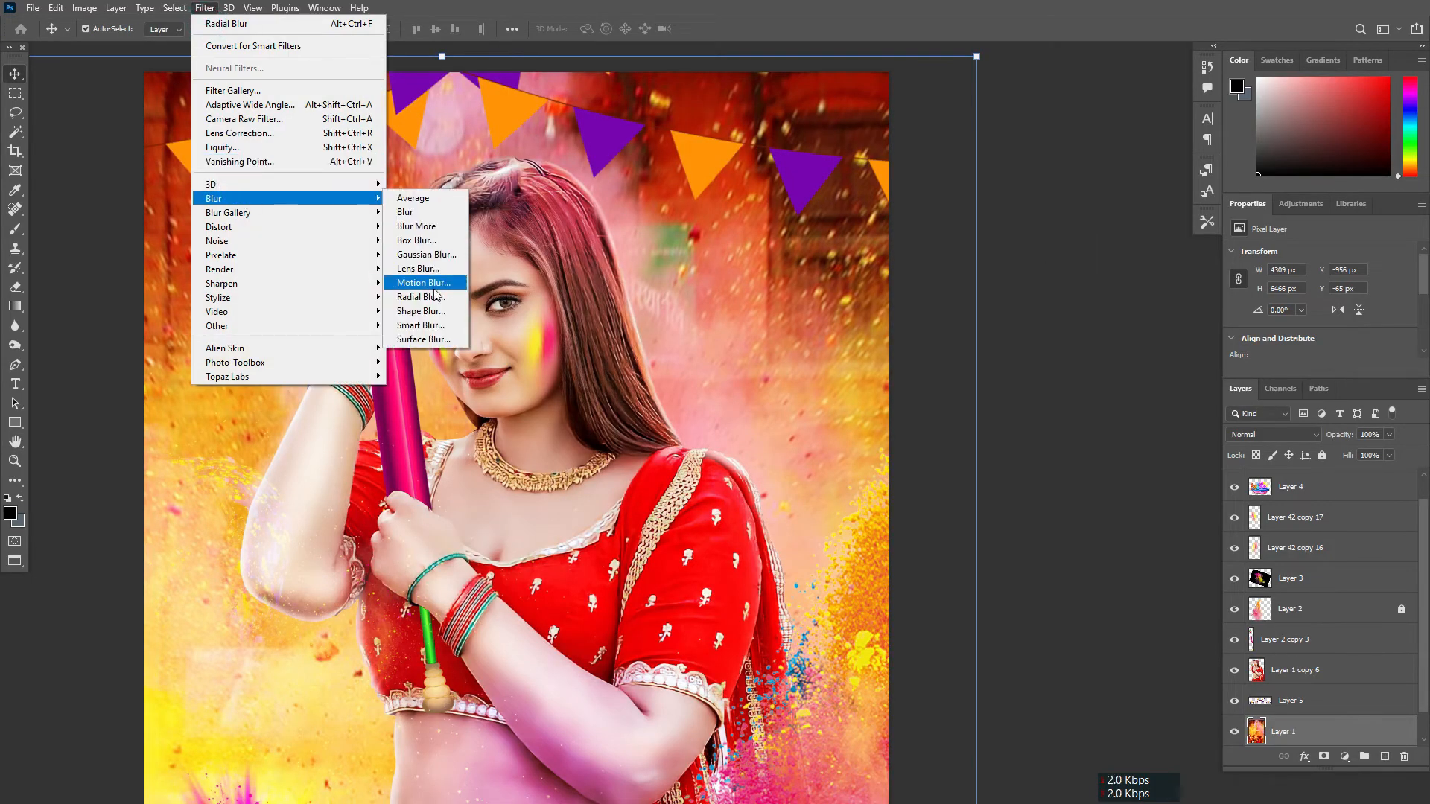
{"action": "left_click", "coordinate": [421, 298]}
{"action": "key", "text": "Return"}
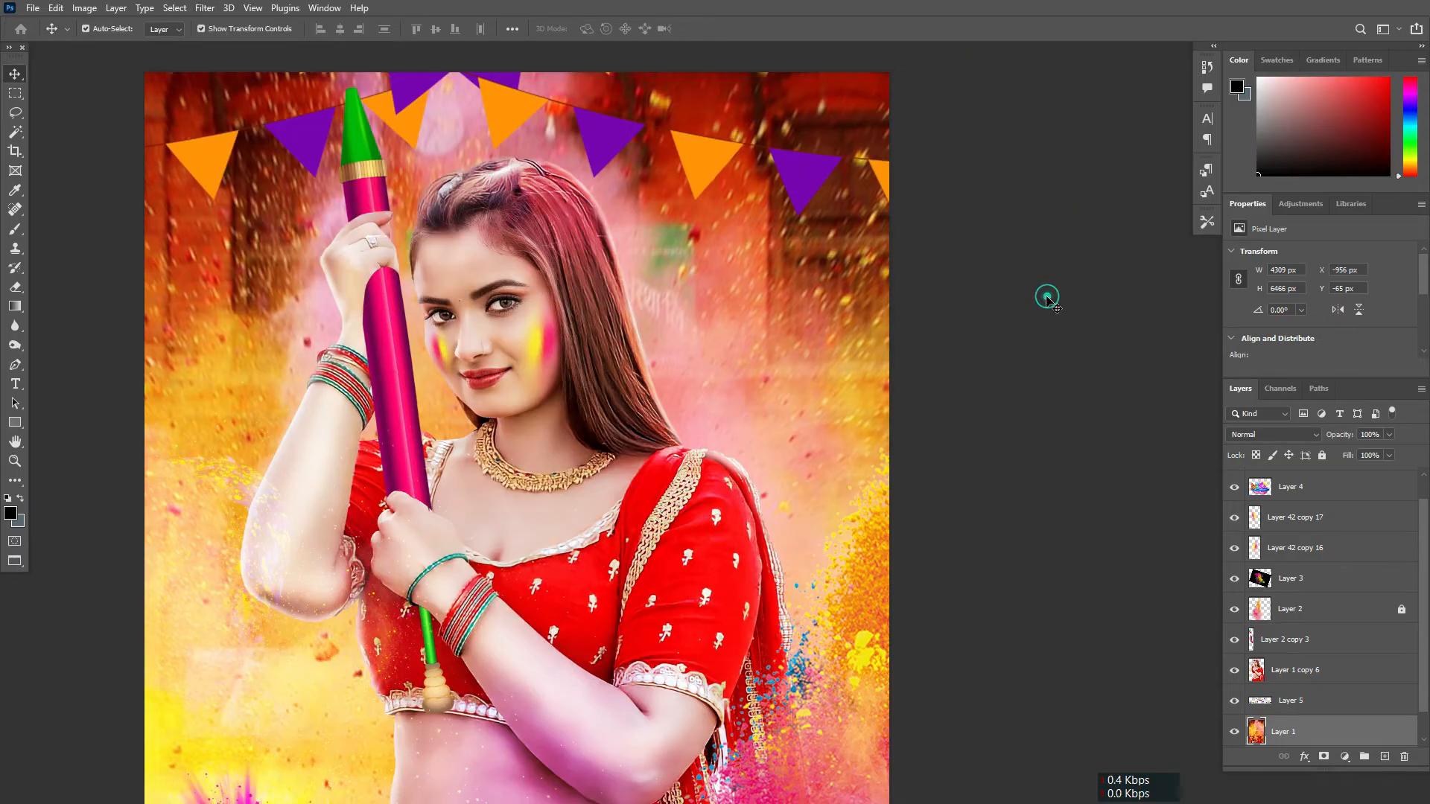
{"action": "left_click", "coordinate": [1047, 296]}
- Adjust the size and position of the screen-blended Layer 3 over the picture
{"action": "scroll", "coordinate": [776, 277], "scroll_direction": "down", "scroll_amount": 2}
{"action": "left_click_drag", "start_coordinate": [929, 370], "coordinate": [843, 370]}
{"action": "scroll", "coordinate": [610, 305], "scroll_direction": "up", "scroll_amount": 1}
{"action": "scroll", "coordinate": [625, 261], "scroll_direction": "down", "scroll_amount": 1}
{"action": "left_click", "coordinate": [654, 246]}
{"action": "left_click", "coordinate": [721, 464]}
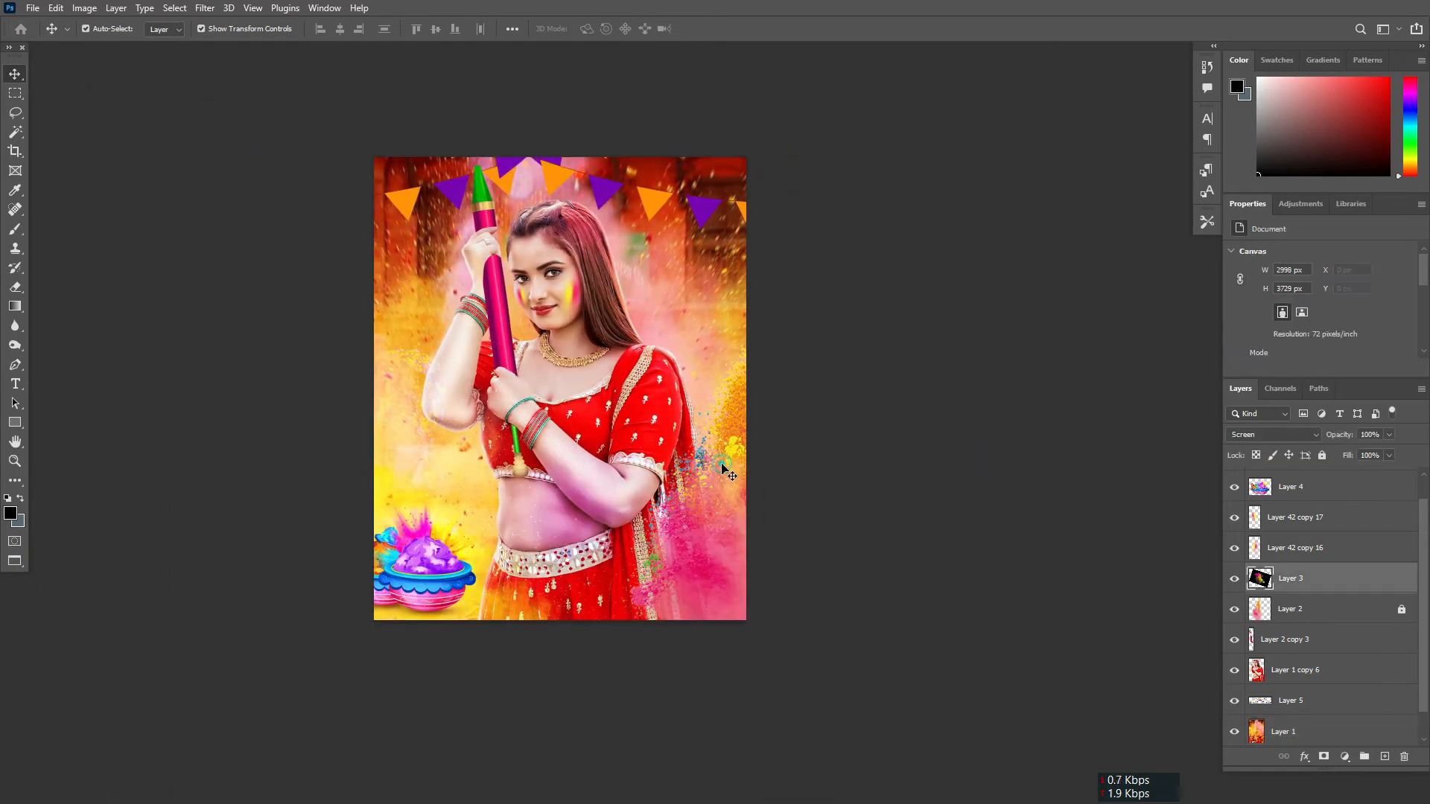
{"action": "left_click_drag", "start_coordinate": [780, 503], "coordinate": [806, 502]}
{"action": "left_click_drag", "start_coordinate": [601, 417], "coordinate": [564, 377]}
{"action": "left_click_drag", "start_coordinate": [594, 467], "coordinate": [623, 480]}
{"action": "key", "text": "Return"}
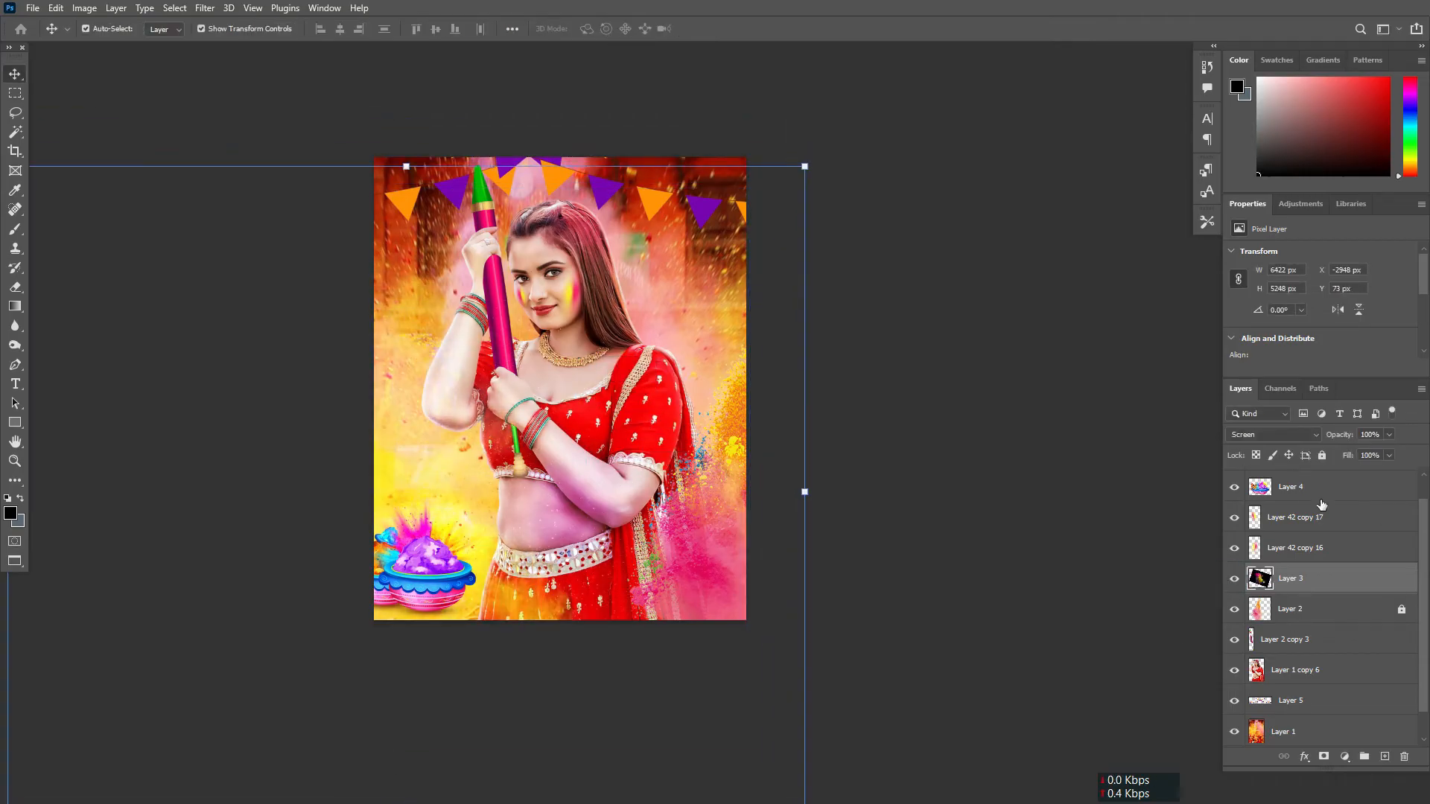
- Unlock Layer 2, transform its colored powder splash so it overlaps the woman's crossed arm and side, and lock the layer again
{"action": "left_click", "coordinate": [1284, 614]}
{"action": "key", "text": "ctrl+/"}
{"action": "left_click_drag", "start_coordinate": [792, 325], "coordinate": [792, 291]}
{"action": "left_click_drag", "start_coordinate": [780, 414], "coordinate": [777, 424]}
{"action": "key", "text": "Return"}
{"action": "key", "text": "ctrl+/"}
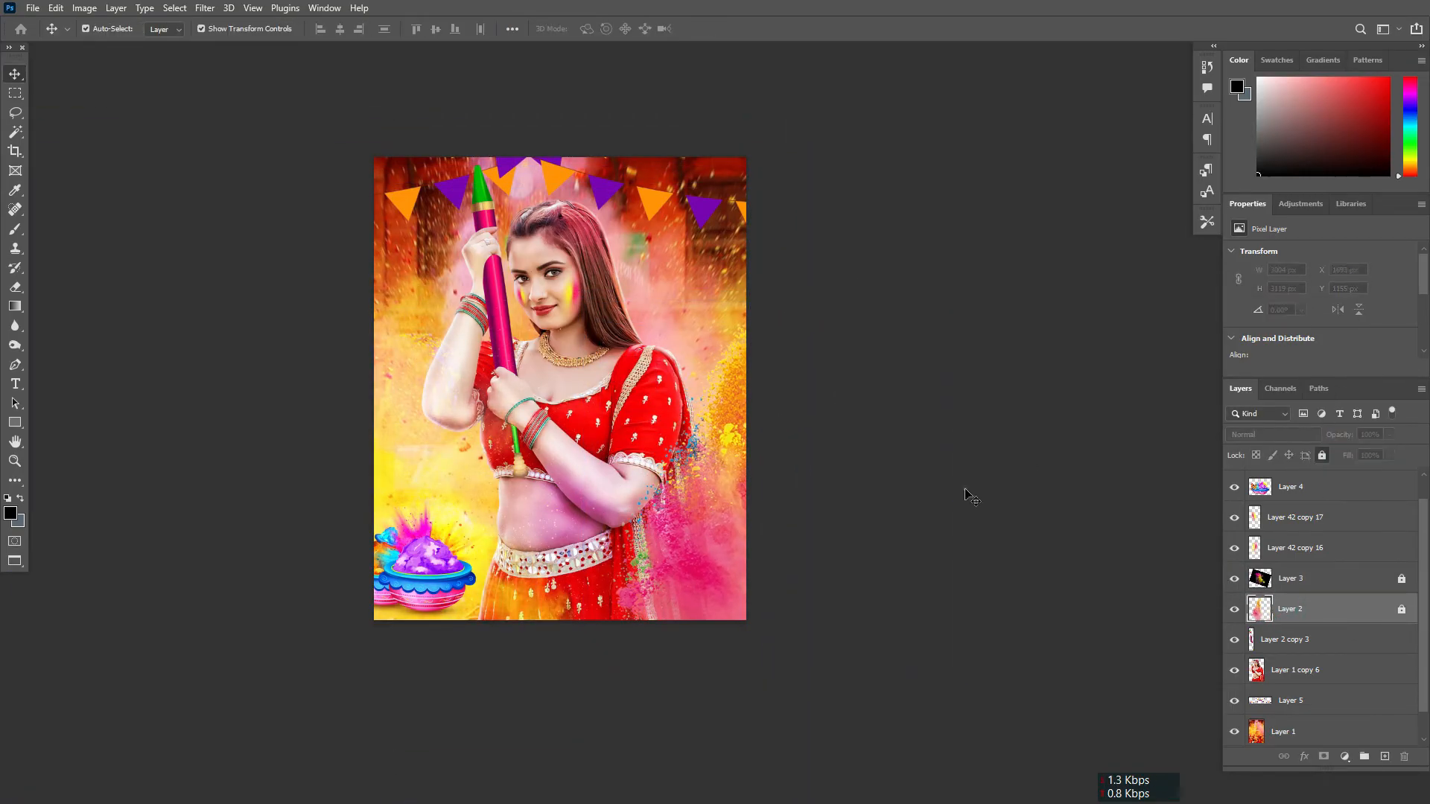
- Brighten the blurred background of Layer 1 again with Curves, raising the RGB midtones from input 113 to output 127
{"action": "scroll", "coordinate": [549, 289], "scroll_direction": "up", "scroll_amount": 2}
{"action": "key", "text": "ctrl+m"}
{"action": "left_click", "coordinate": [1017, 347]}
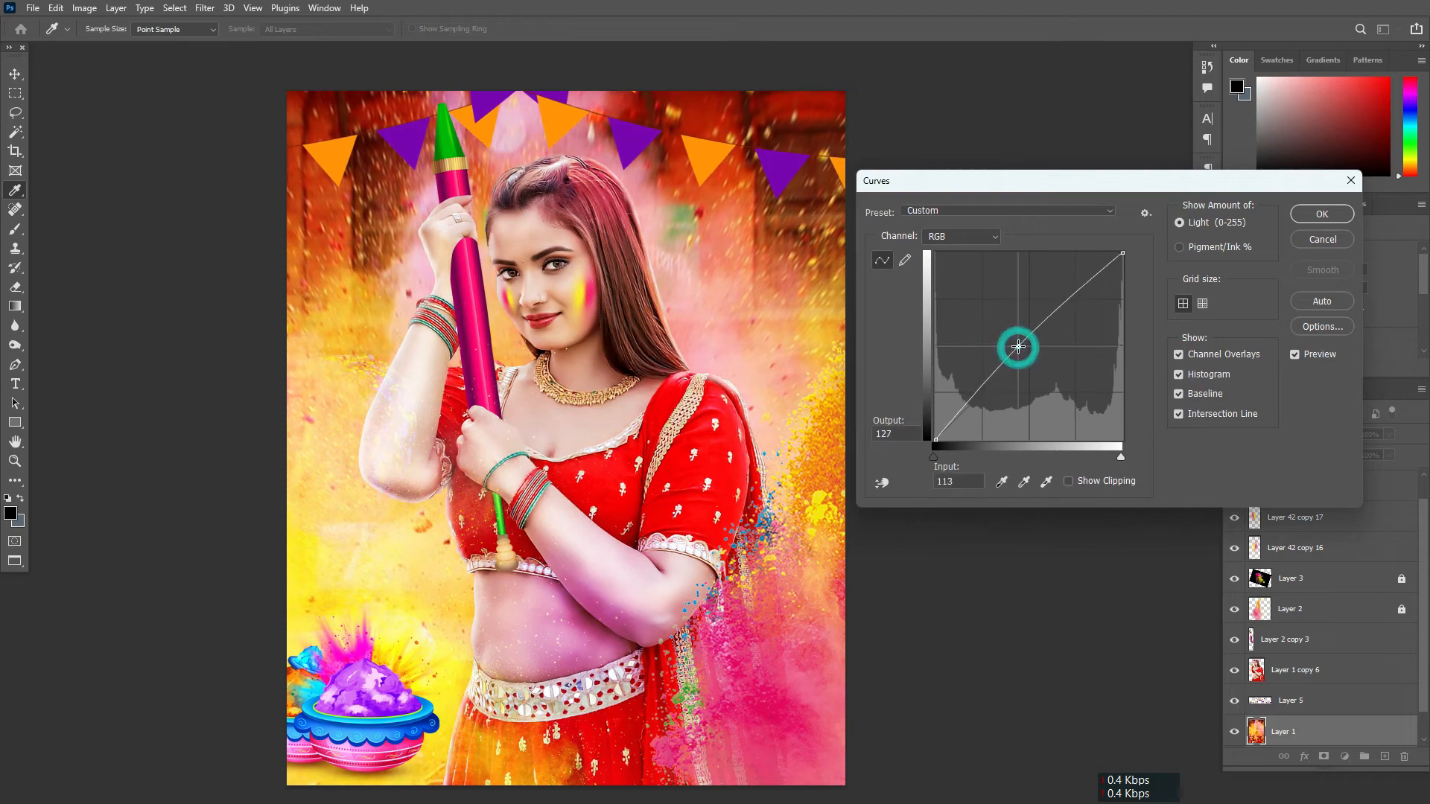
{"action": "key", "text": "Return"}
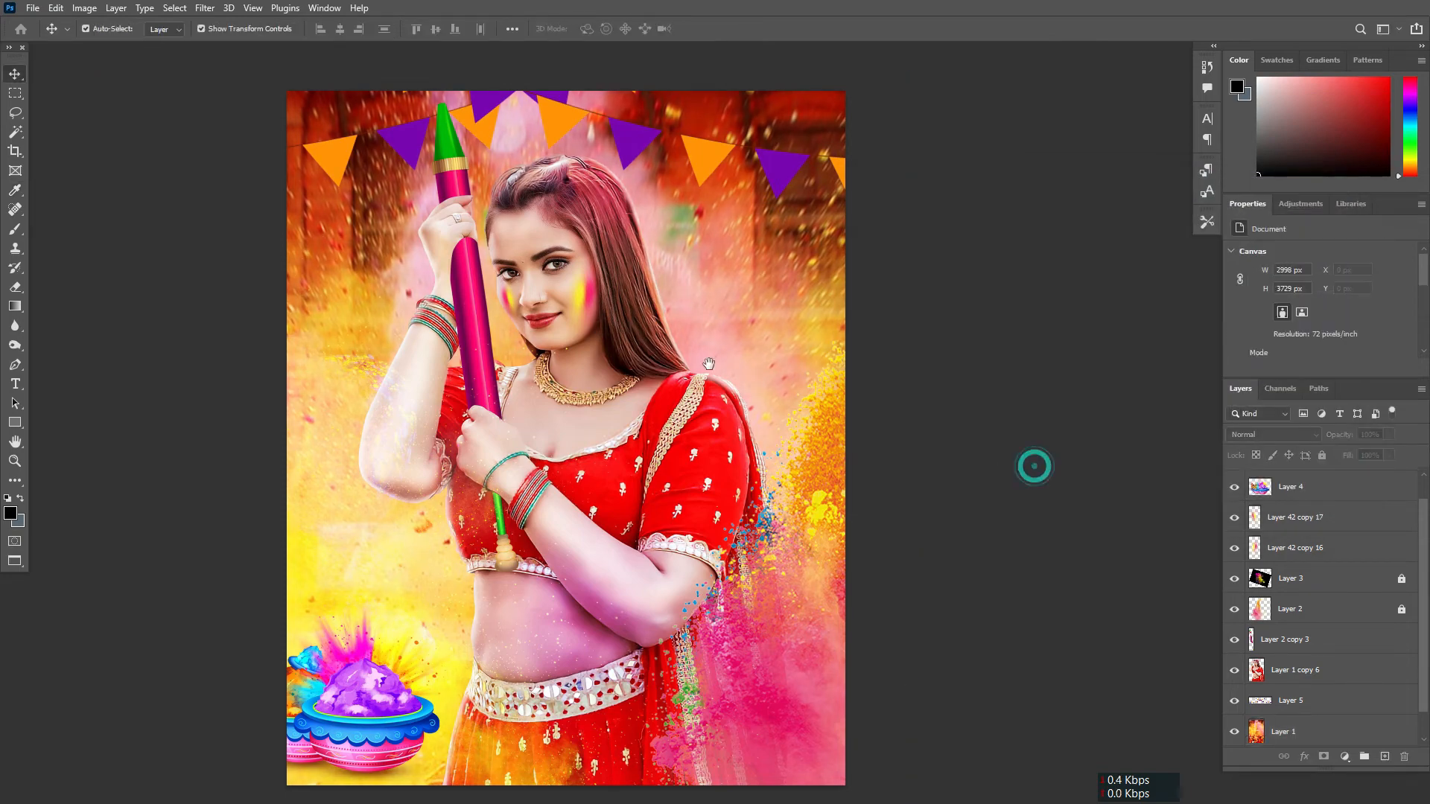
{"action": "scroll", "coordinate": [708, 364], "scroll_direction": "down", "scroll_amount": 2}
{"action": "scroll", "coordinate": [759, 407], "scroll_direction": "up", "scroll_amount": 2}
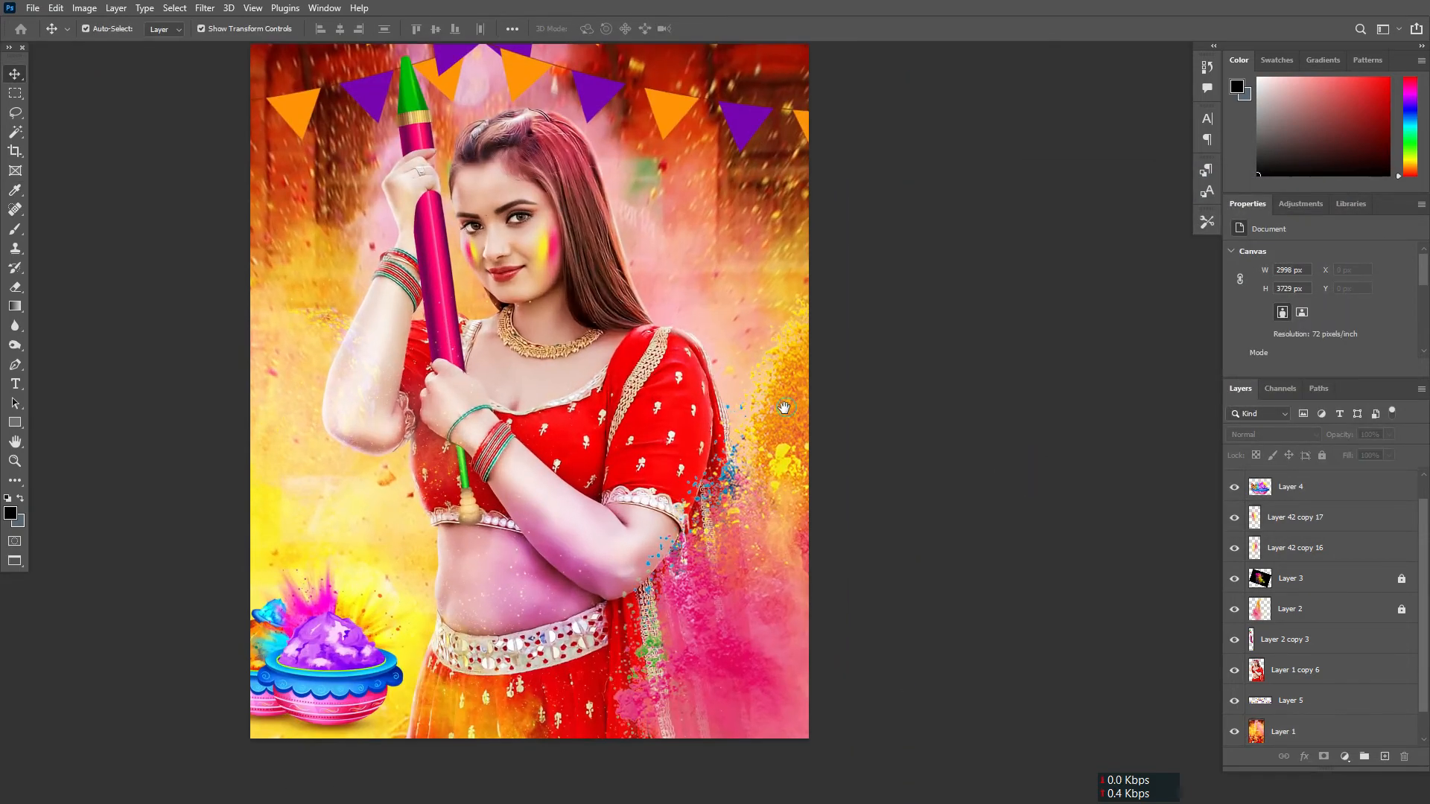